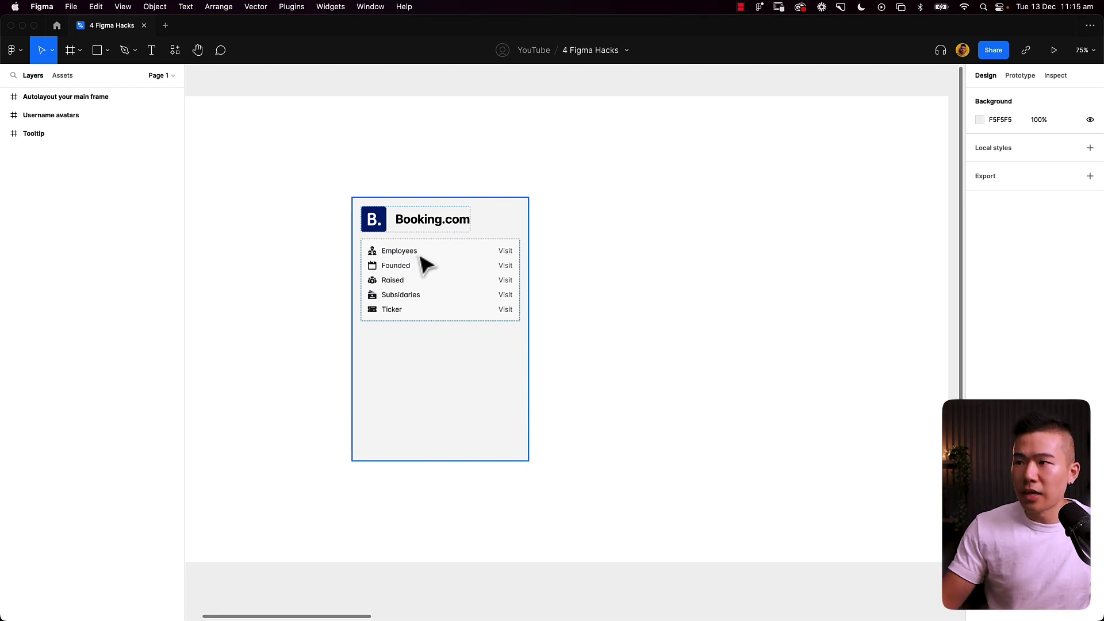
# Step: Check the Visit texts in the Employees, Founded and Raised rows
pyautogui.click(505, 255)
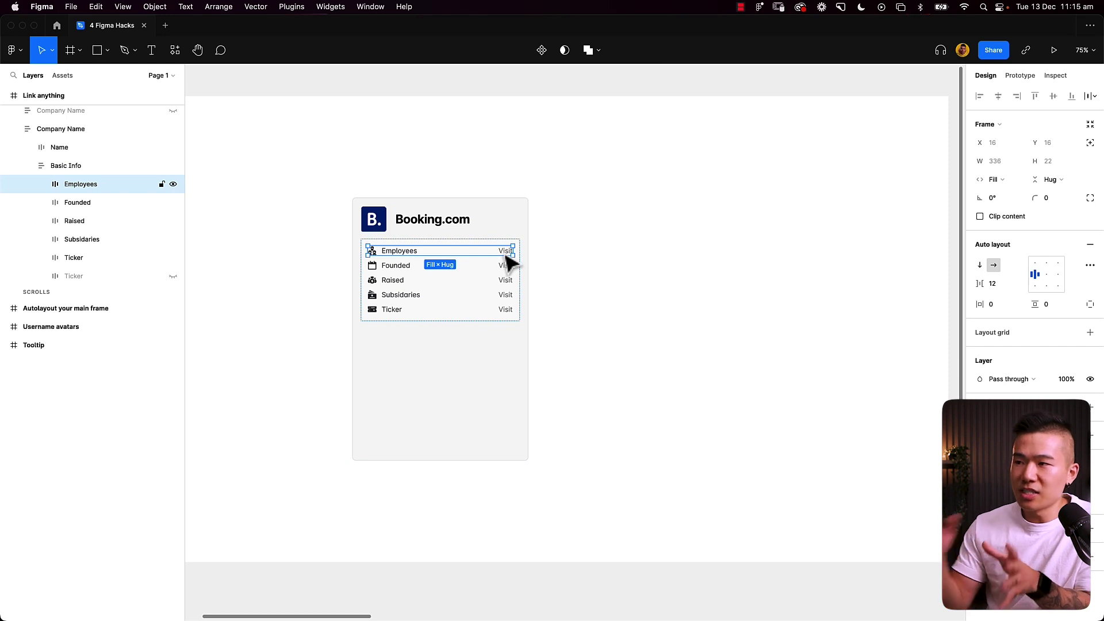
pyautogui.click(506, 253)
pyautogui.click(506, 265)
pyautogui.click(506, 266)
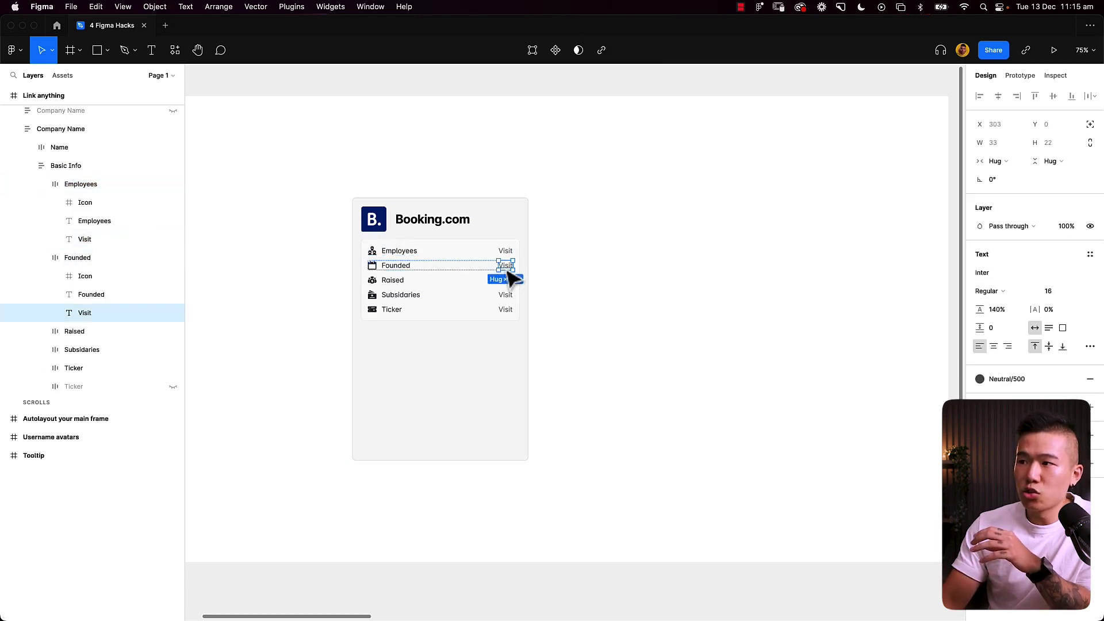
pyautogui.click(506, 280)
pyautogui.click(506, 281)
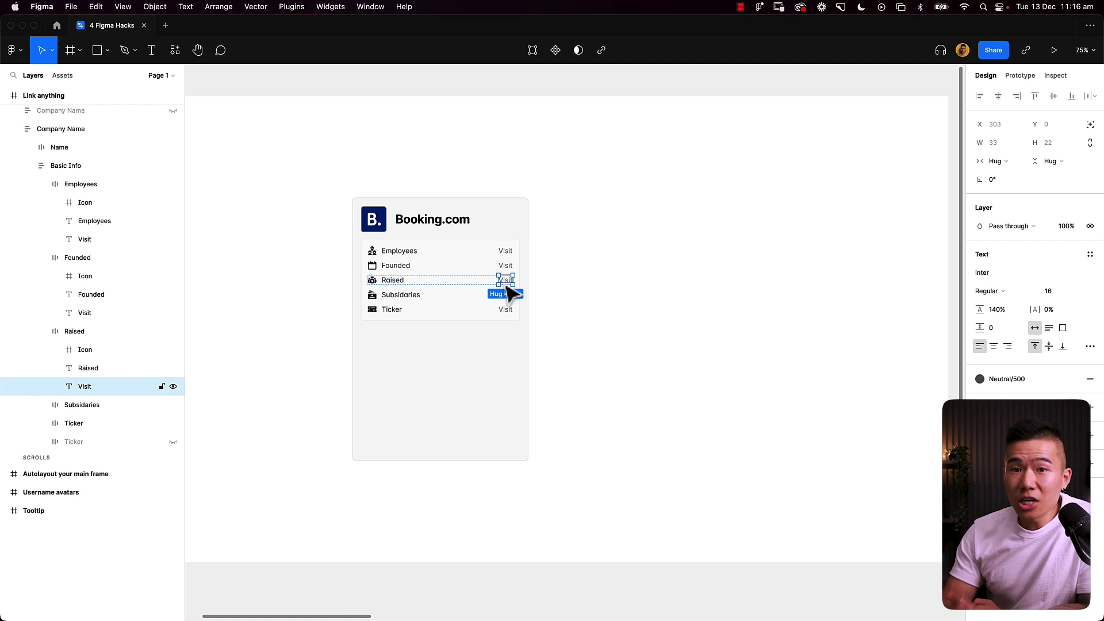
pyautogui.click(507, 255)
pyautogui.click(507, 255)
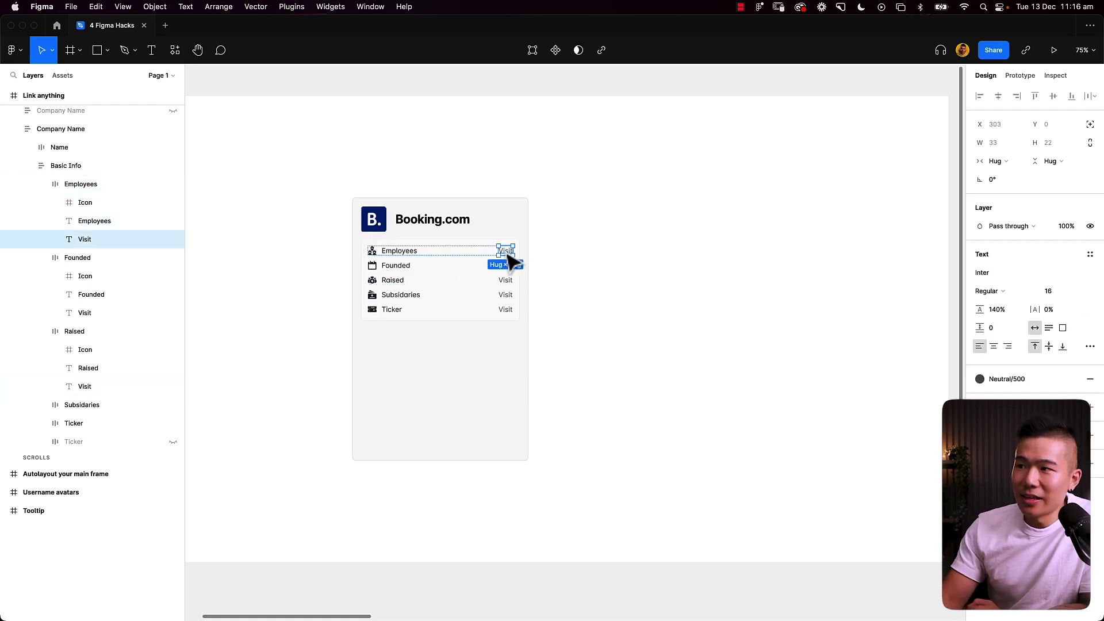
pyautogui.click(601, 52)
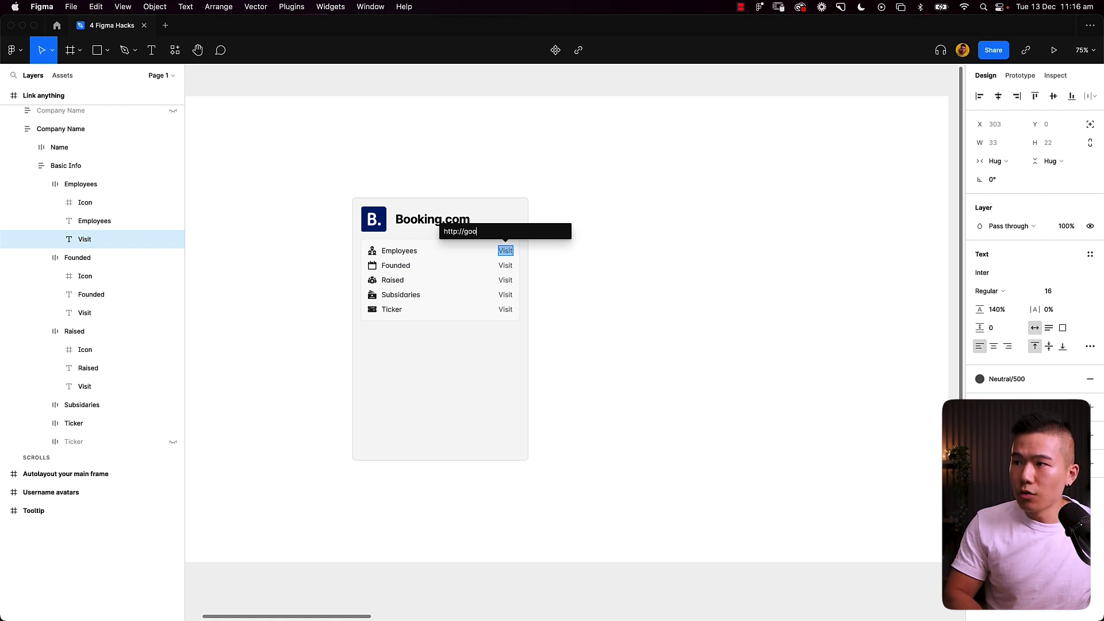
pyautogui.write('http://google.com')
pyautogui.press('Return')
pyautogui.press('Escape')
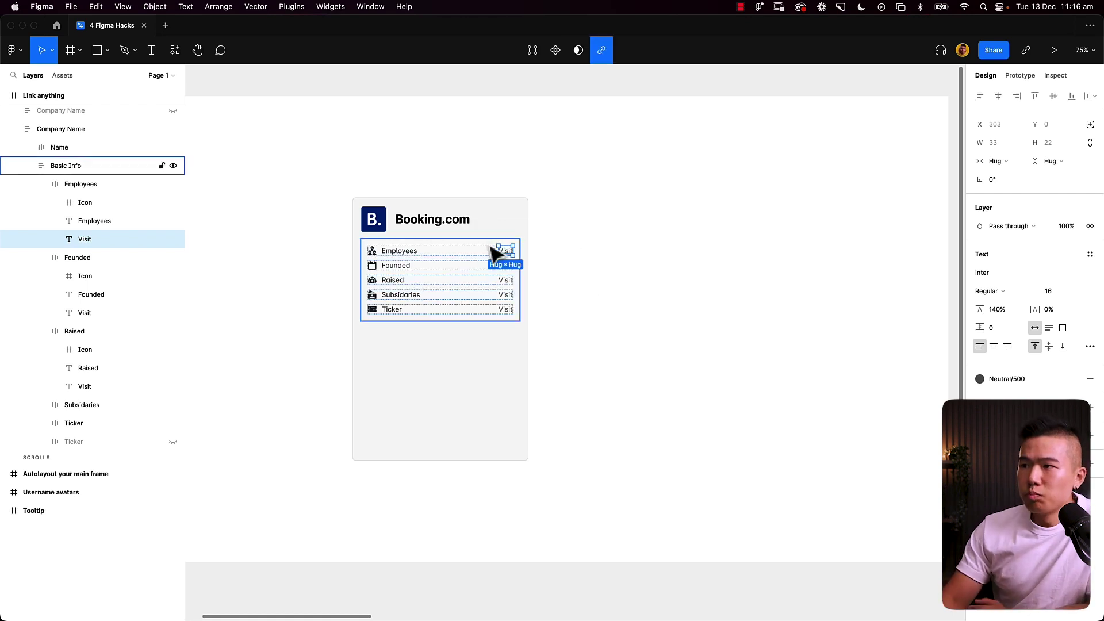
pyautogui.press('Escape')
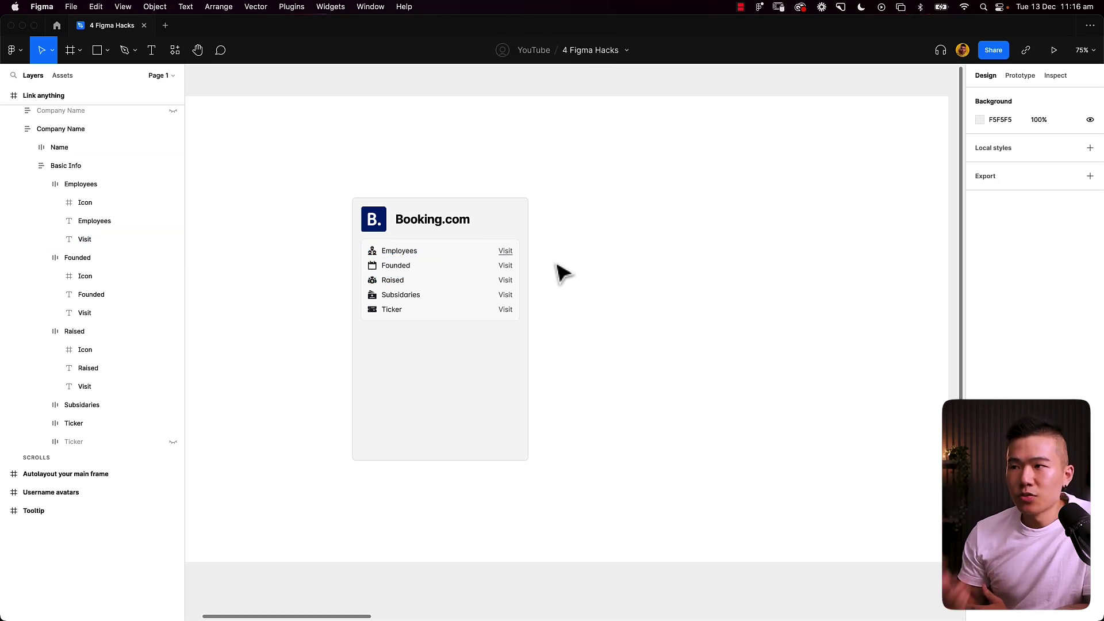
# Step: Unhide the Ticker row in the Basic Info list and duplicate it
pyautogui.click(449, 303)
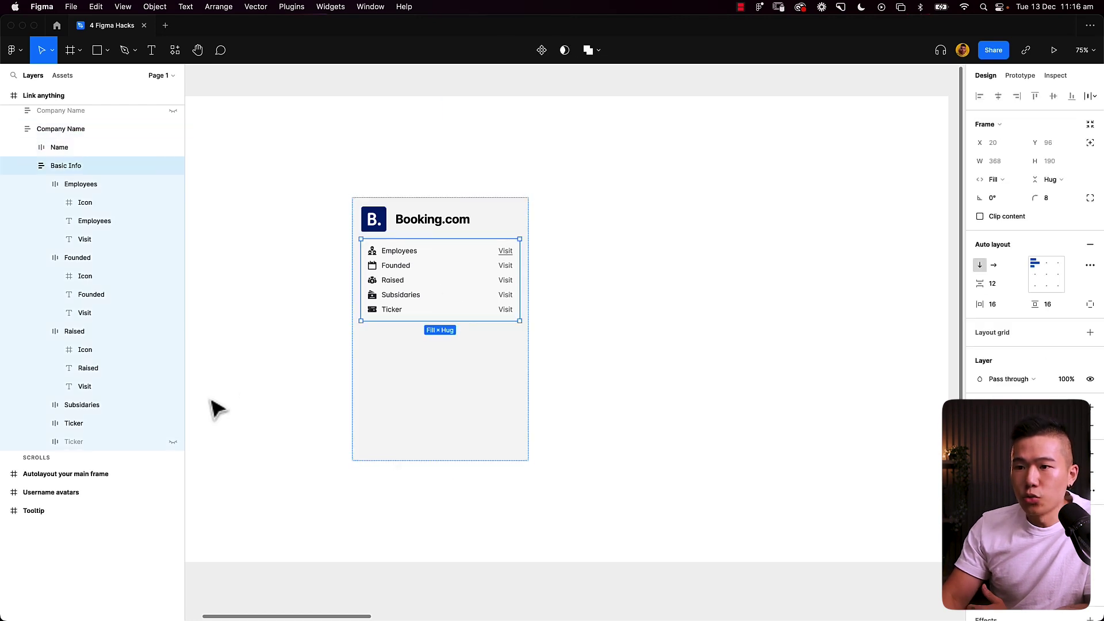
pyautogui.click(174, 441)
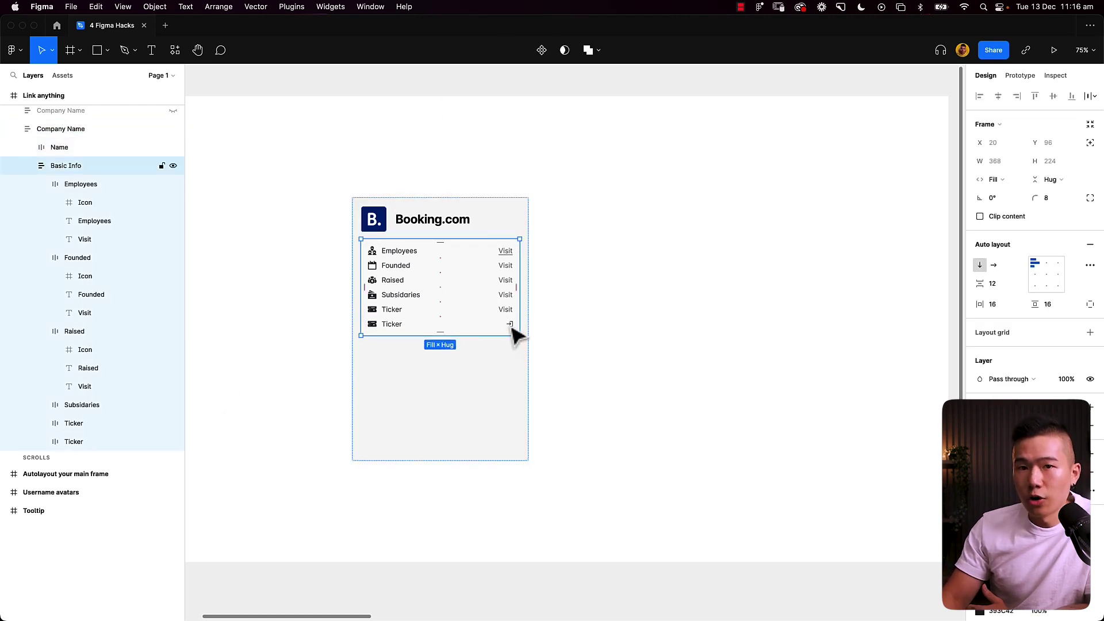
pyautogui.click(516, 335)
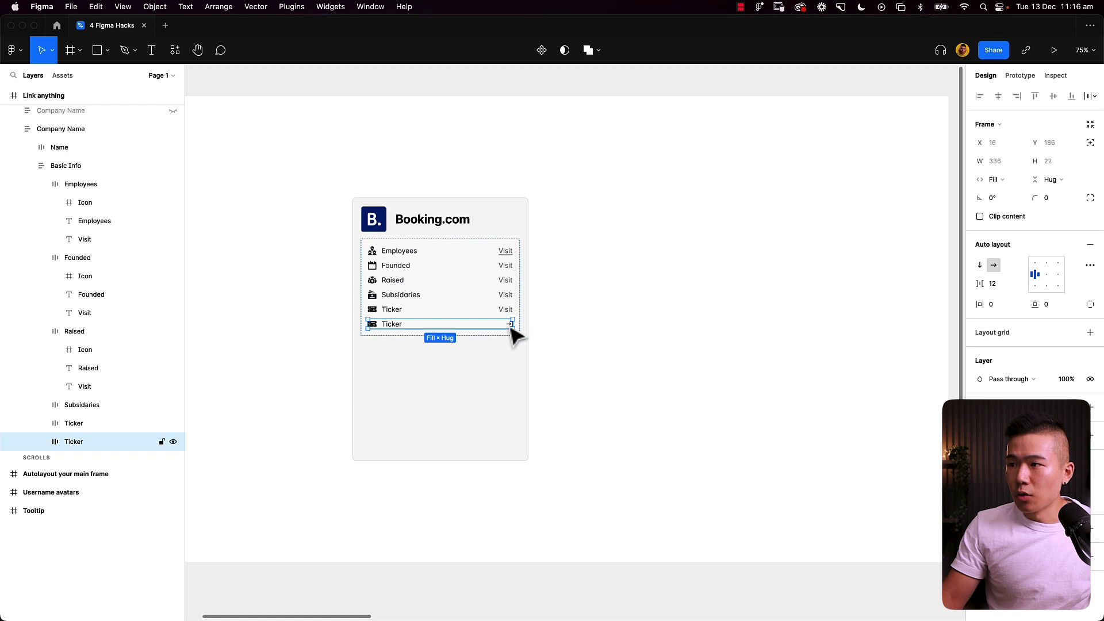
pyautogui.press('super+d')
pyautogui.press('super+d')
pyautogui.press('super+d')
pyautogui.press('super+d')
# Step: Delete the five Visit texts, undo the deletion, and reselect the Basic Info list
pyautogui.moveTo(514, 316); pyautogui.dragTo(510, 249)
pyautogui.press('BackSpace')
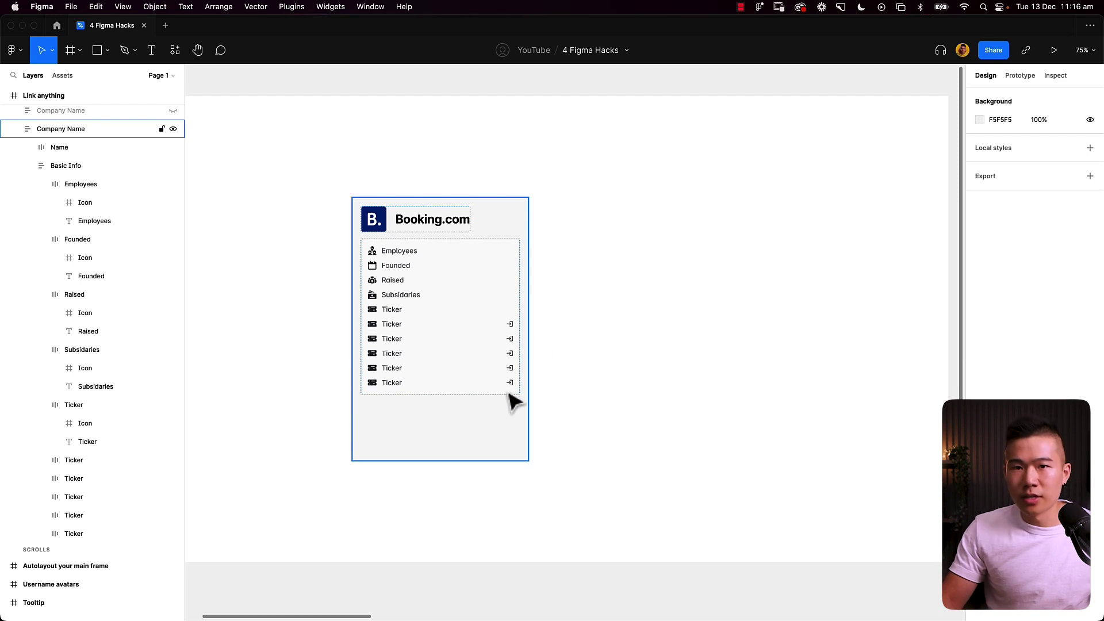
pyautogui.press('super+z')
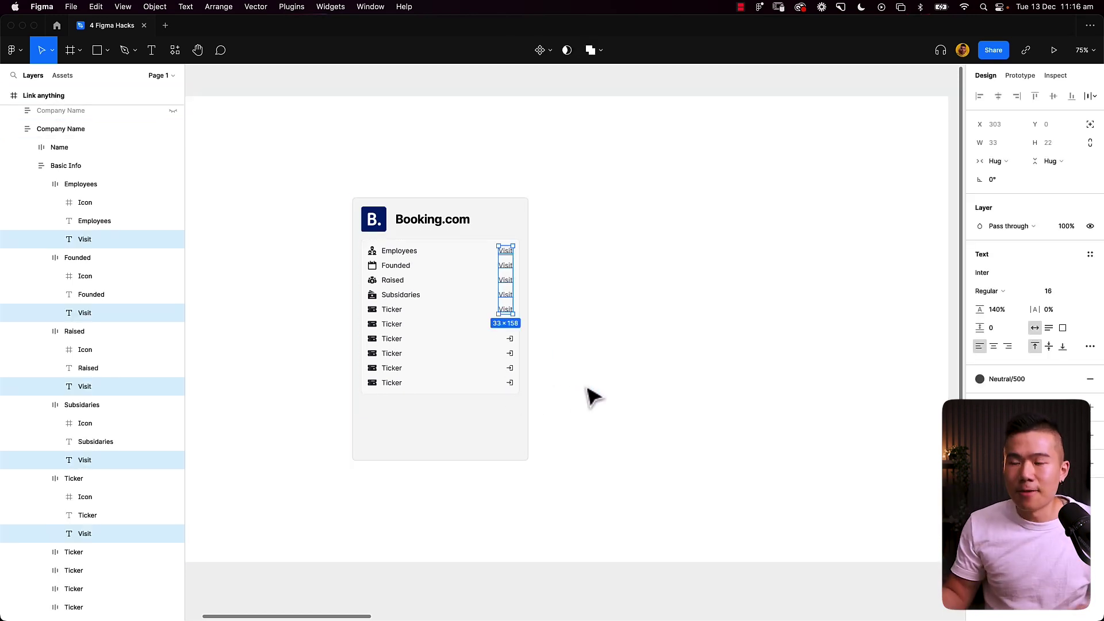
pyautogui.click(592, 397)
pyautogui.click(515, 333)
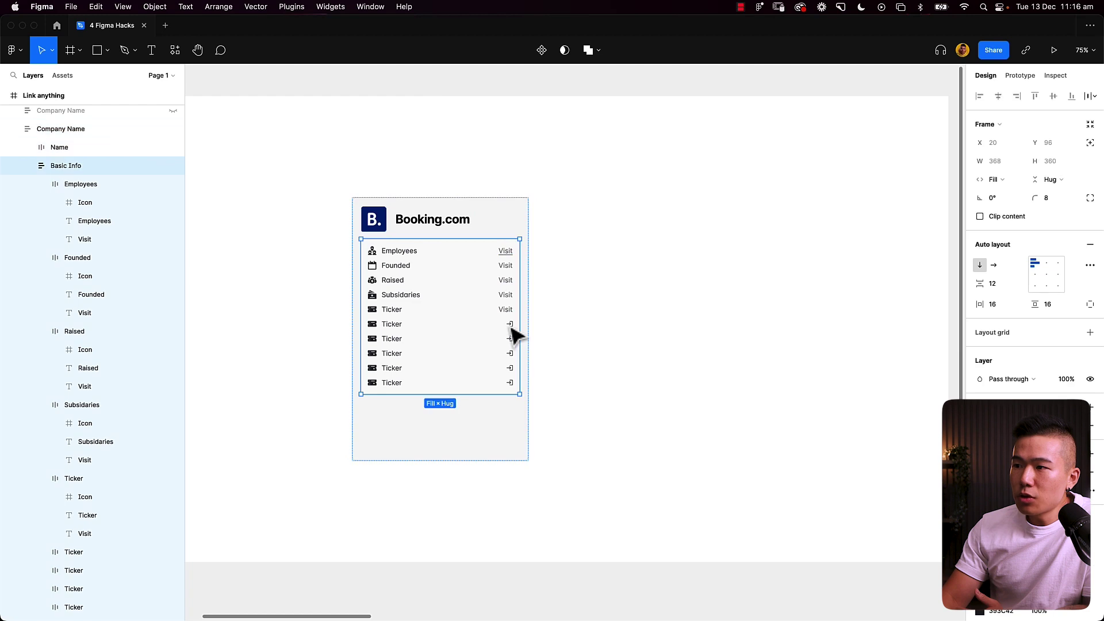
pyautogui.doubleClick(510, 327)
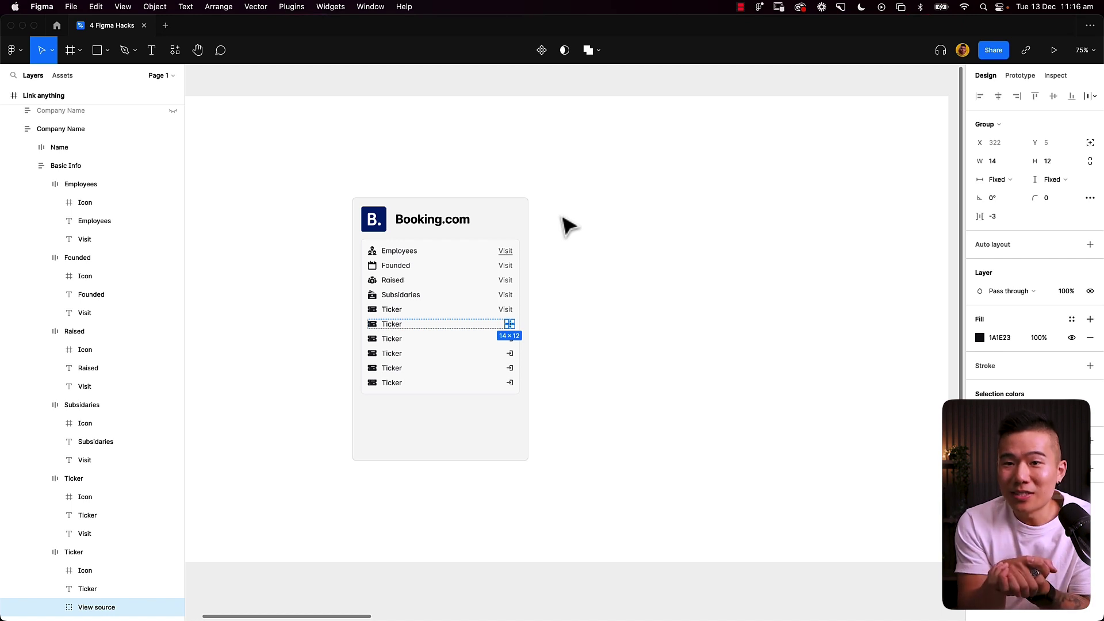
pyautogui.hscroll(1, 566, 226)
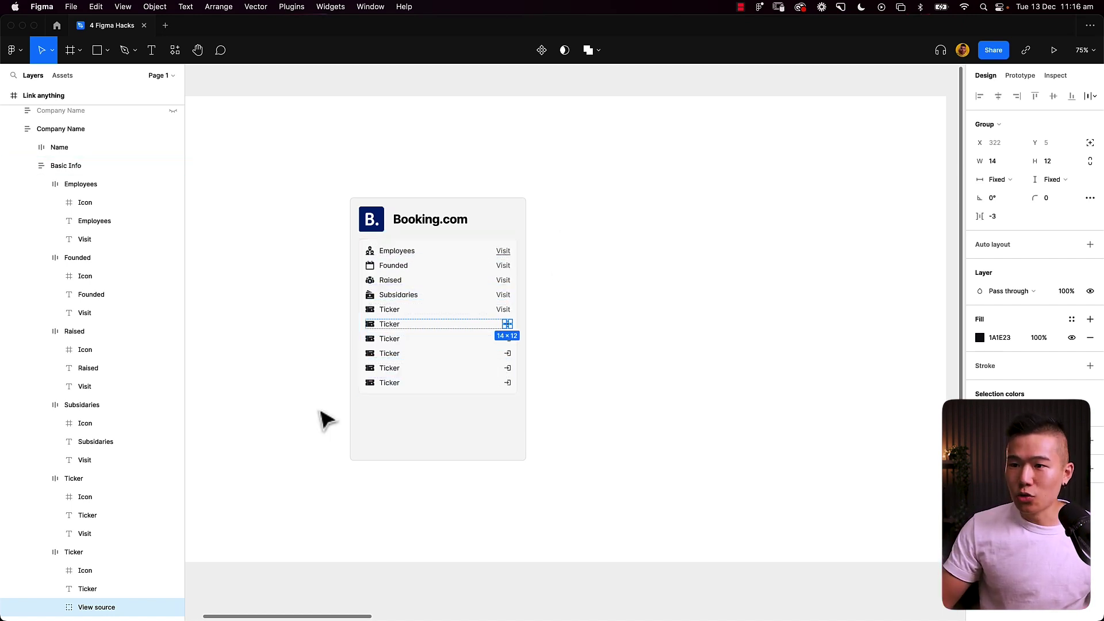
pyautogui.scroll(-3, 124, 485)
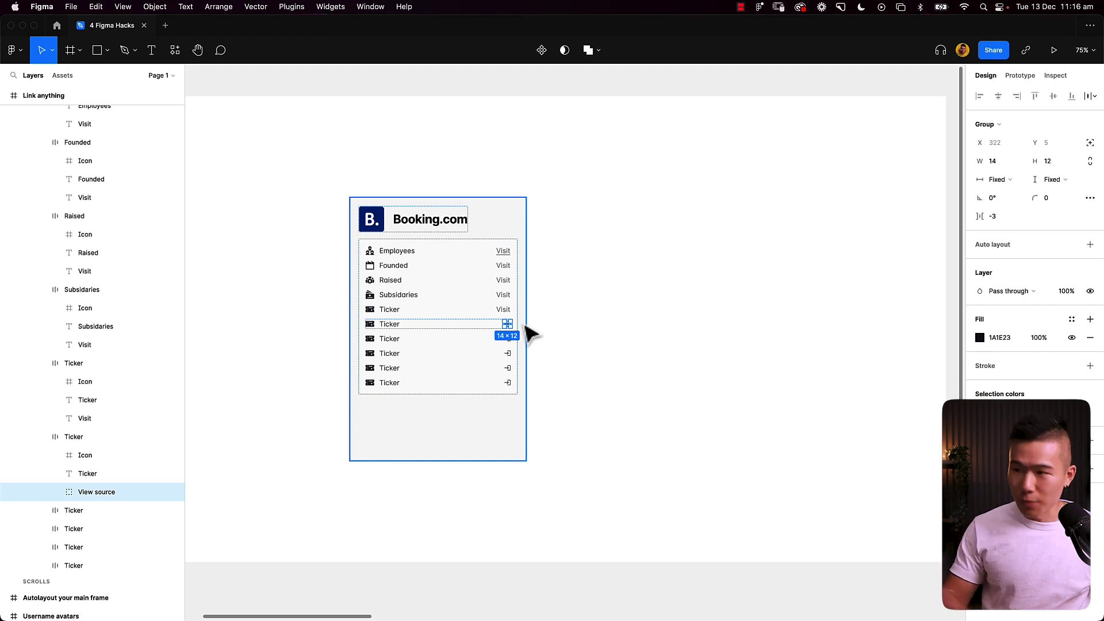
# Step: Wrap the View source arrow icon in a new frame, Frame 14
pyautogui.click(56, 492)
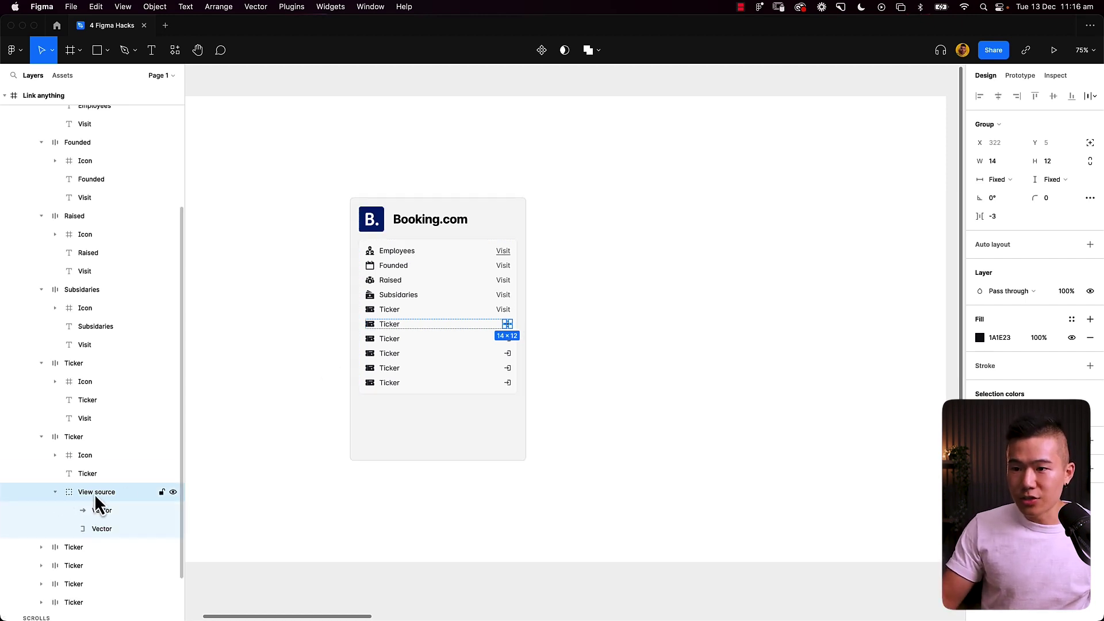
pyautogui.click(55, 492)
pyautogui.press('alt')
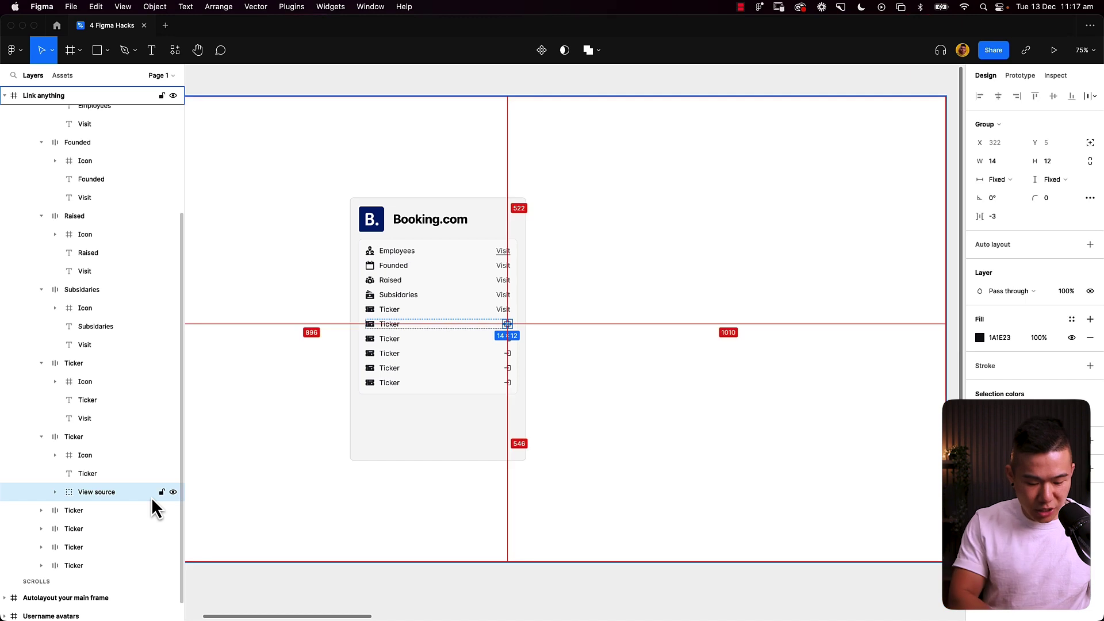
pyautogui.press('super+alt+g')
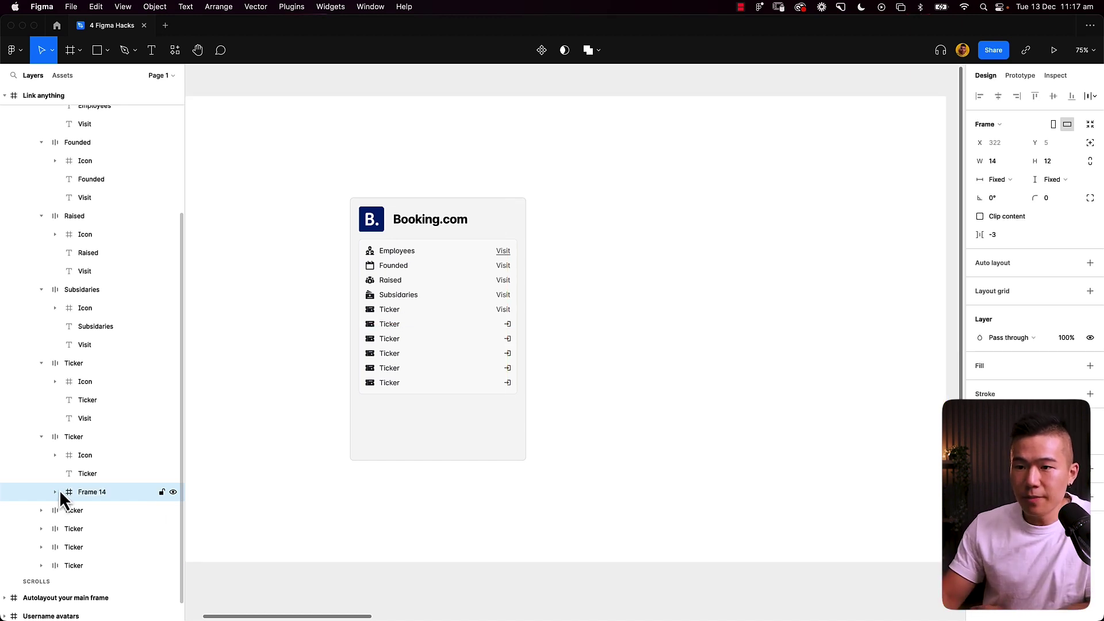
pyautogui.click(57, 493)
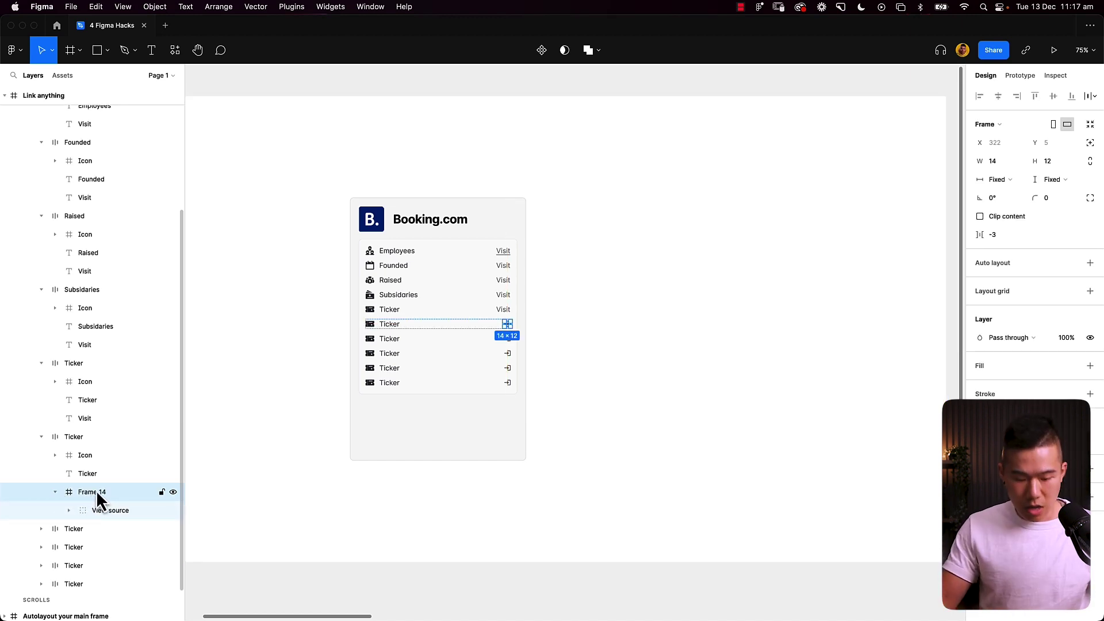
# Step: Add a 'GO' text layer over the arrow and move it below the two vectors
pyautogui.press('t')
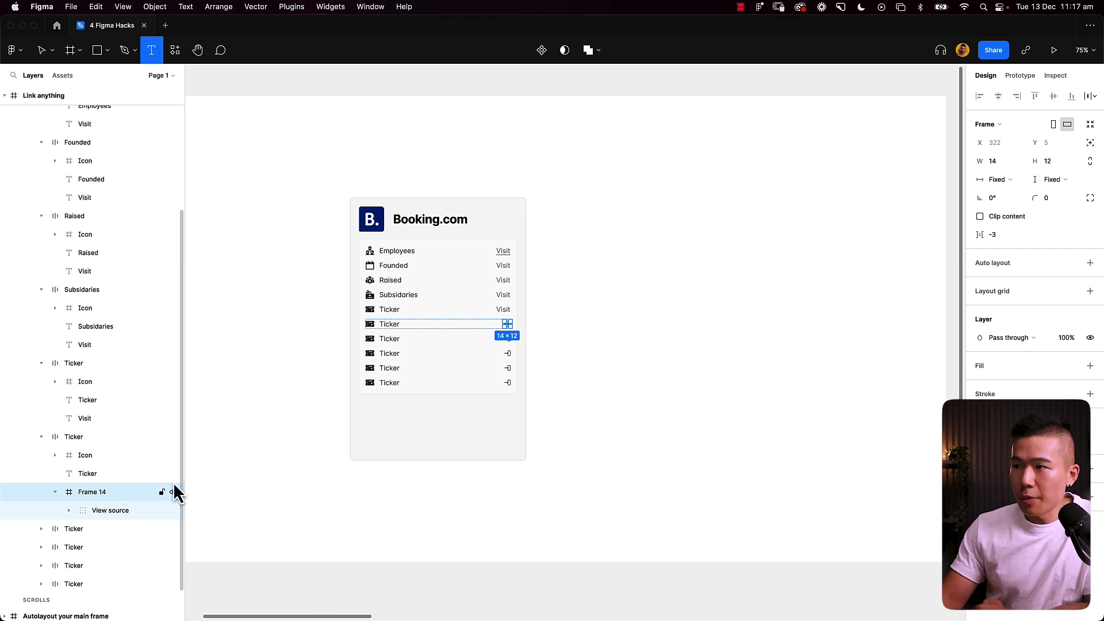
pyautogui.click(507, 325)
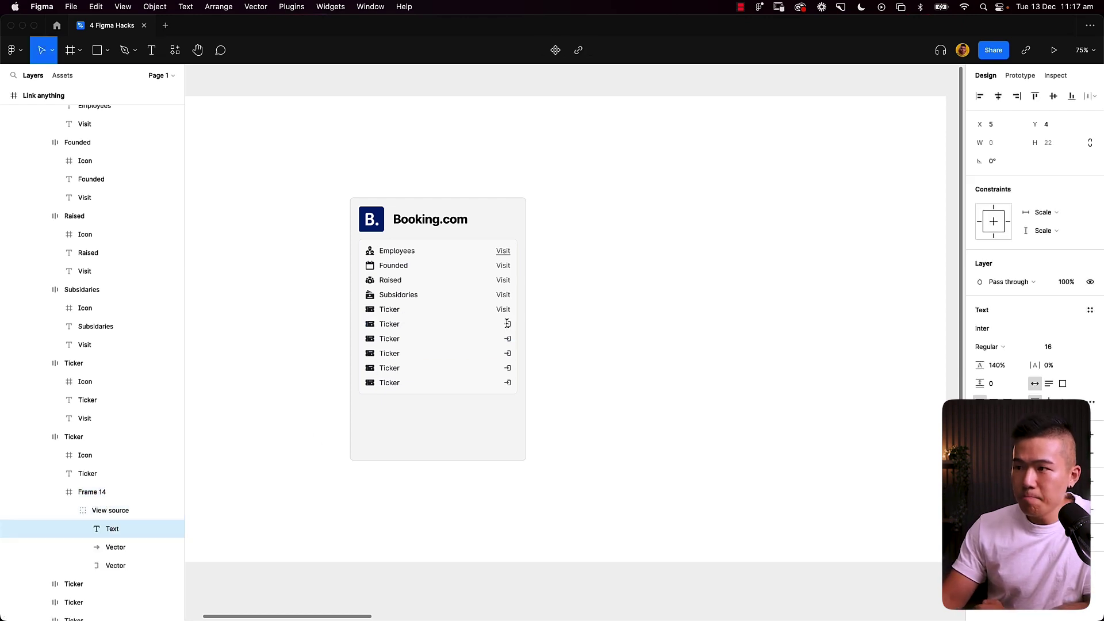
pyautogui.write('GO')
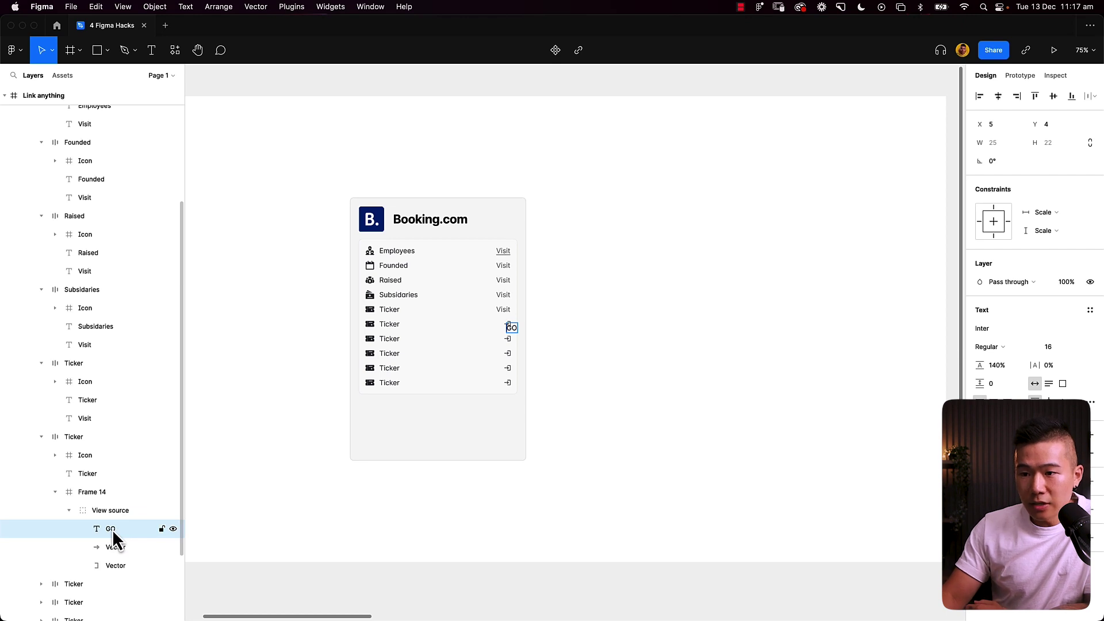
pyautogui.moveTo(113, 529)
pyautogui.mouseDown()
pyautogui.moveTo(105, 571)
pyautogui.moveTo(95, 522)
pyautogui.moveTo(101, 565)
pyautogui.moveTo(85, 539)
pyautogui.moveTo(119, 569)
pyautogui.moveTo(116, 511)
pyautogui.moveTo(92, 510)
pyautogui.moveTo(101, 533)
pyautogui.mouseUp()
# Step: Centre the GO text horizontally and vertically within Frame 14
pyautogui.click(69, 528)
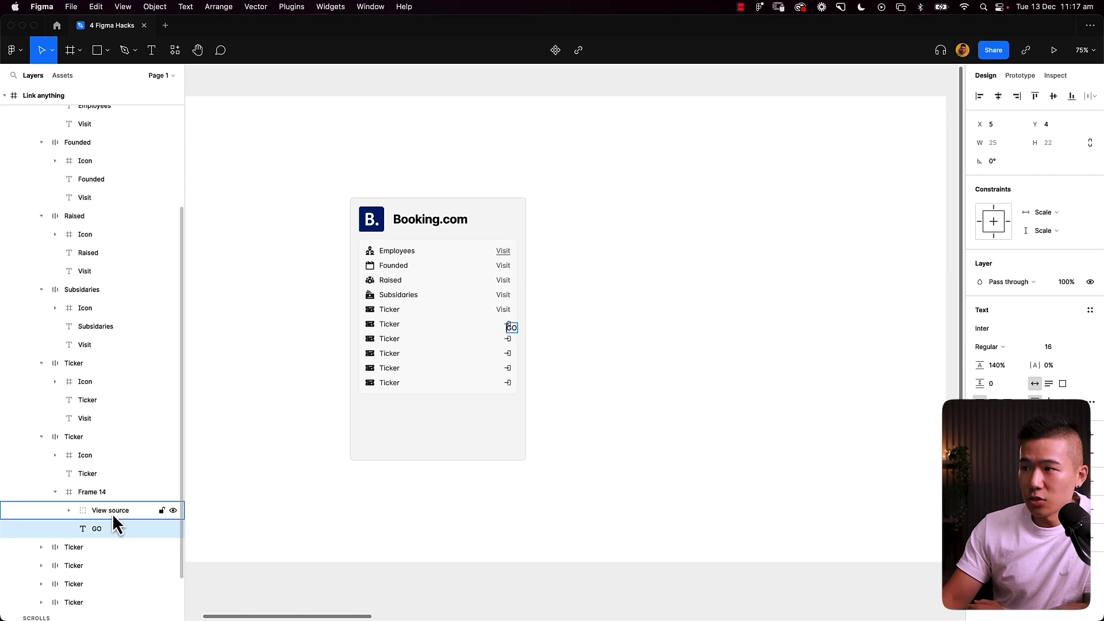
pyautogui.click(112, 529)
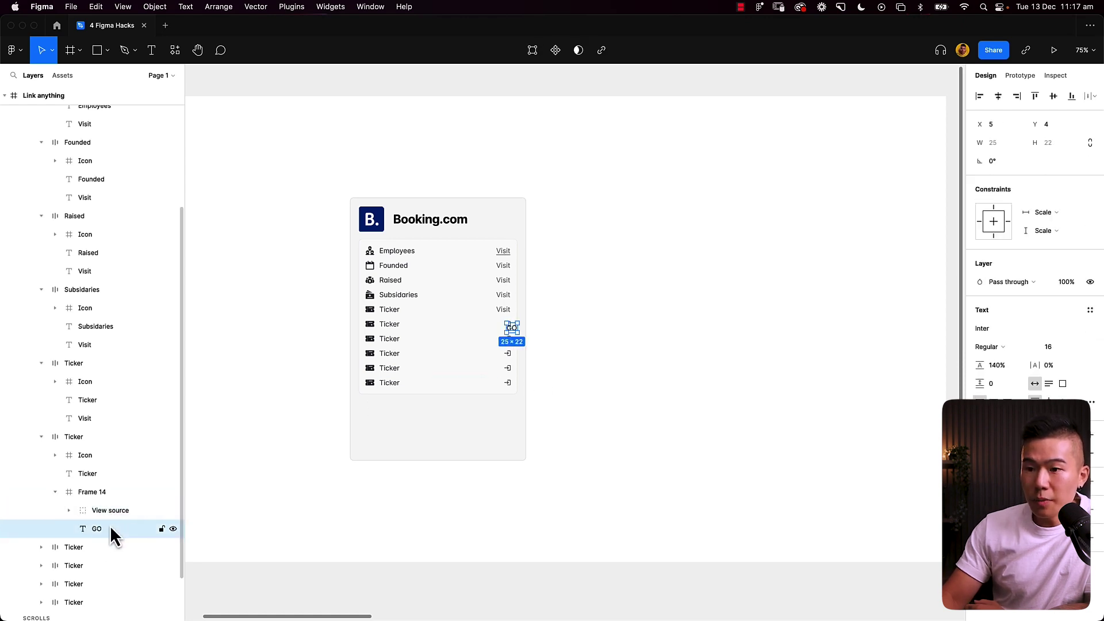
pyautogui.click(999, 96)
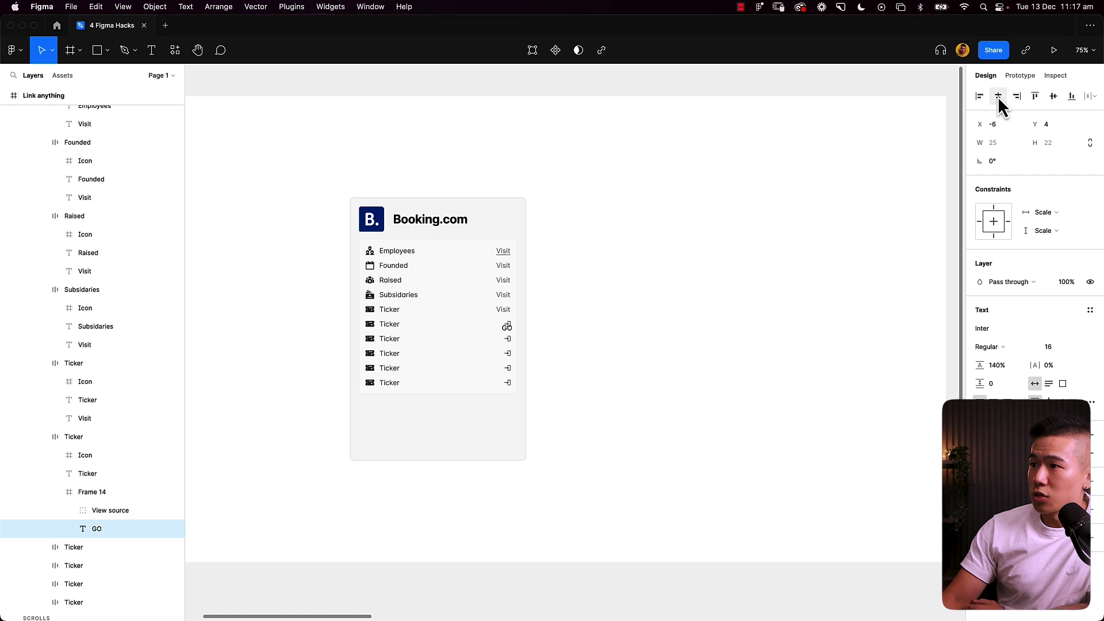
pyautogui.click(1053, 96)
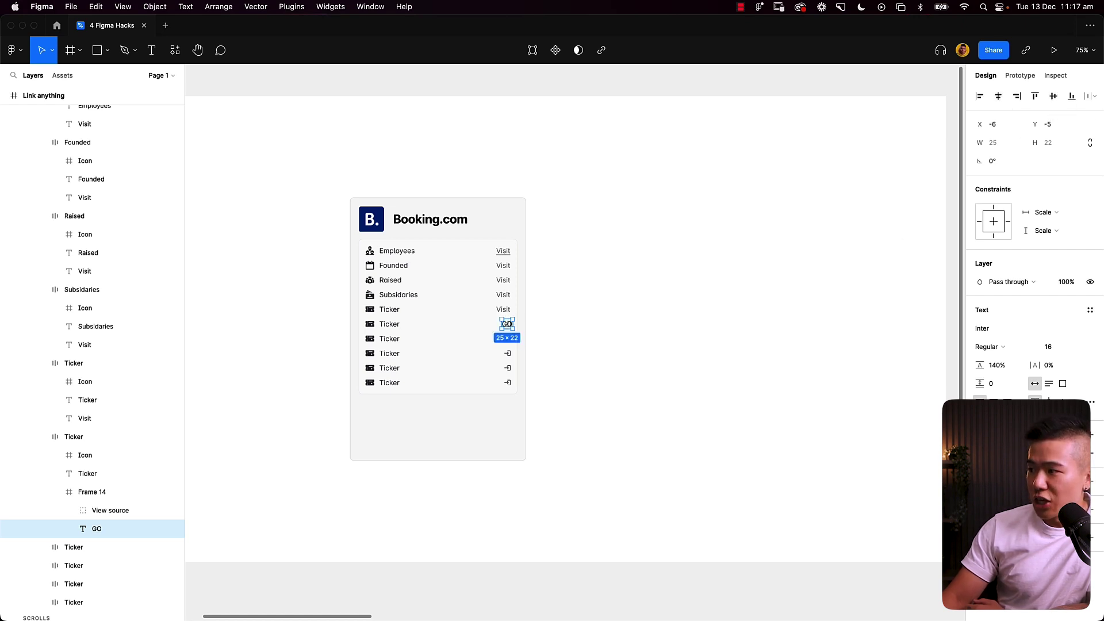
# Step: Fill GO with the near-white card colour sampled from the canvas, then deselect it
pyautogui.click(980, 445)
pyautogui.click(844, 493)
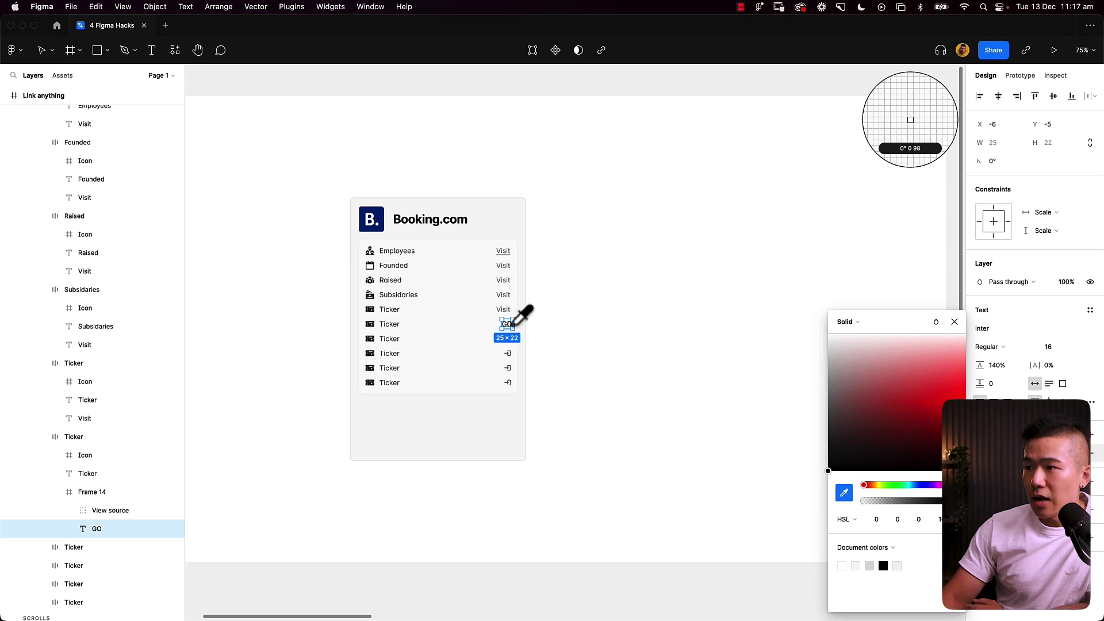
pyautogui.click(487, 326)
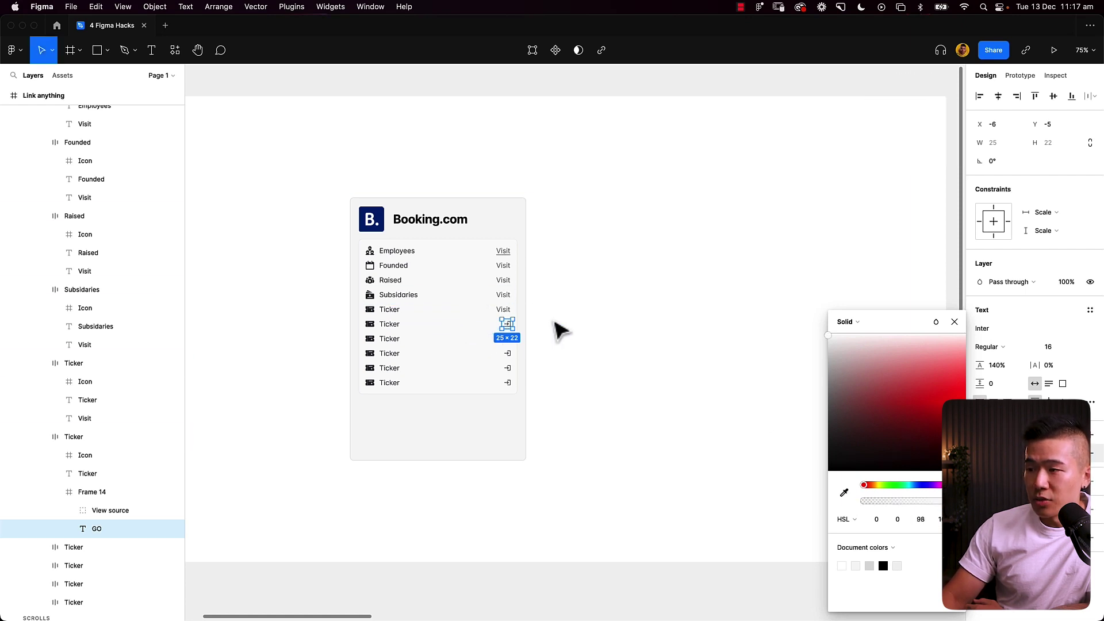
pyautogui.click(955, 321)
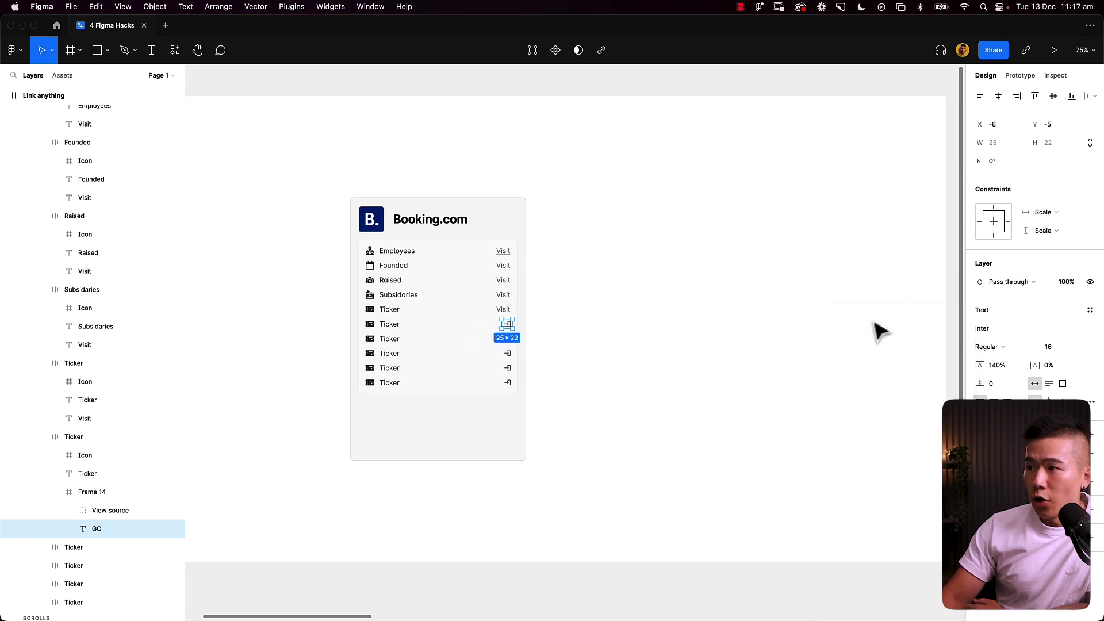
pyautogui.click(552, 334)
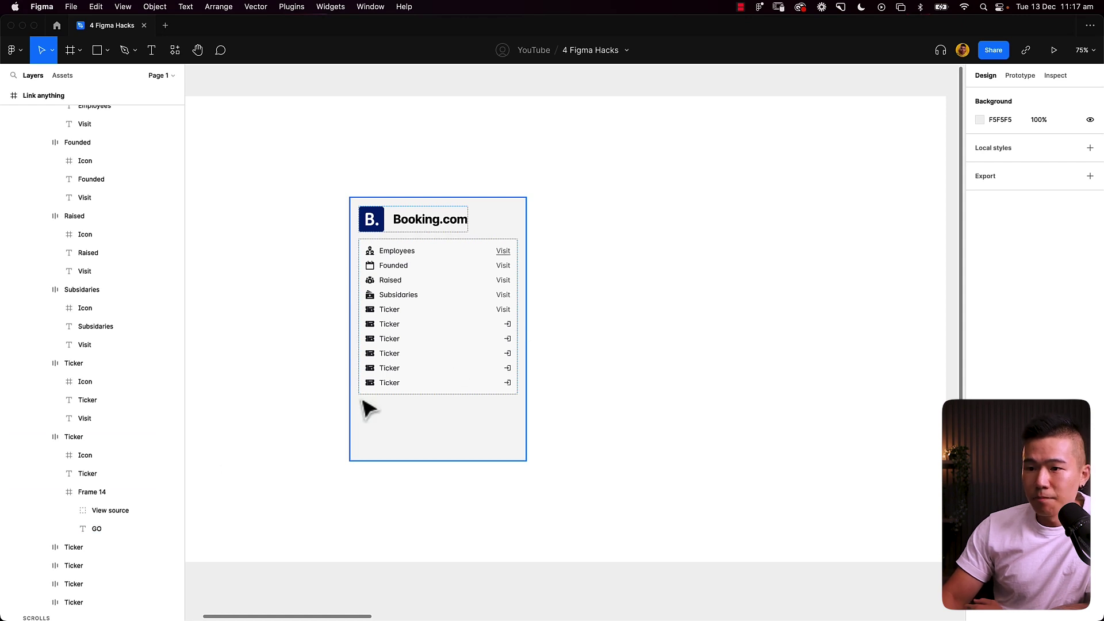
# Step: Give the GO text layer a google.com link and follow it to open the page
pyautogui.click(104, 530)
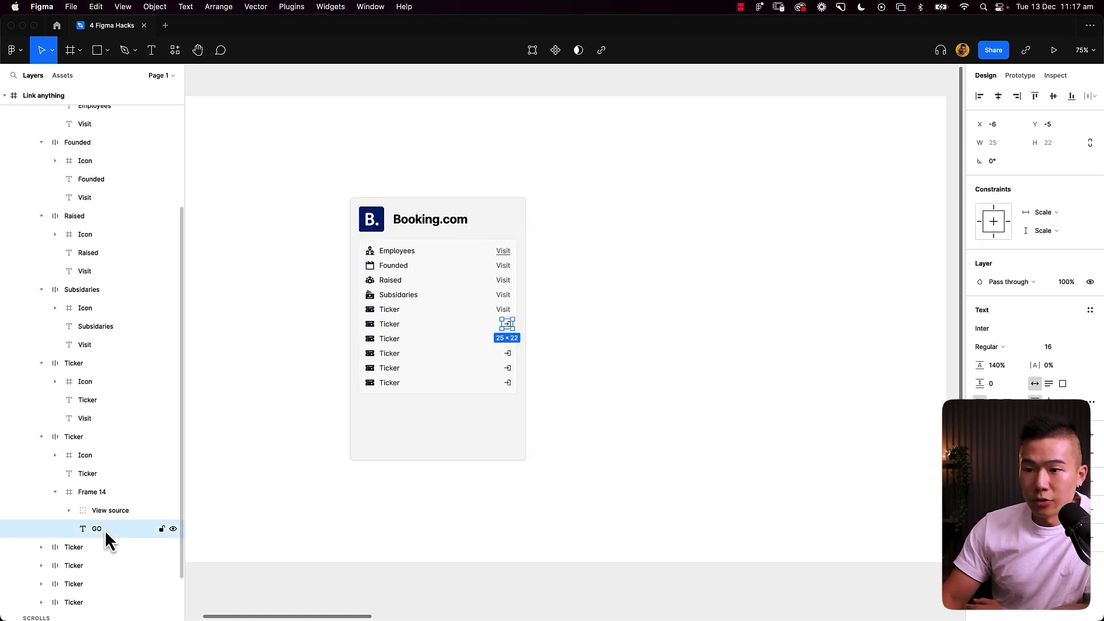
pyautogui.click(601, 50)
pyautogui.write('htt')
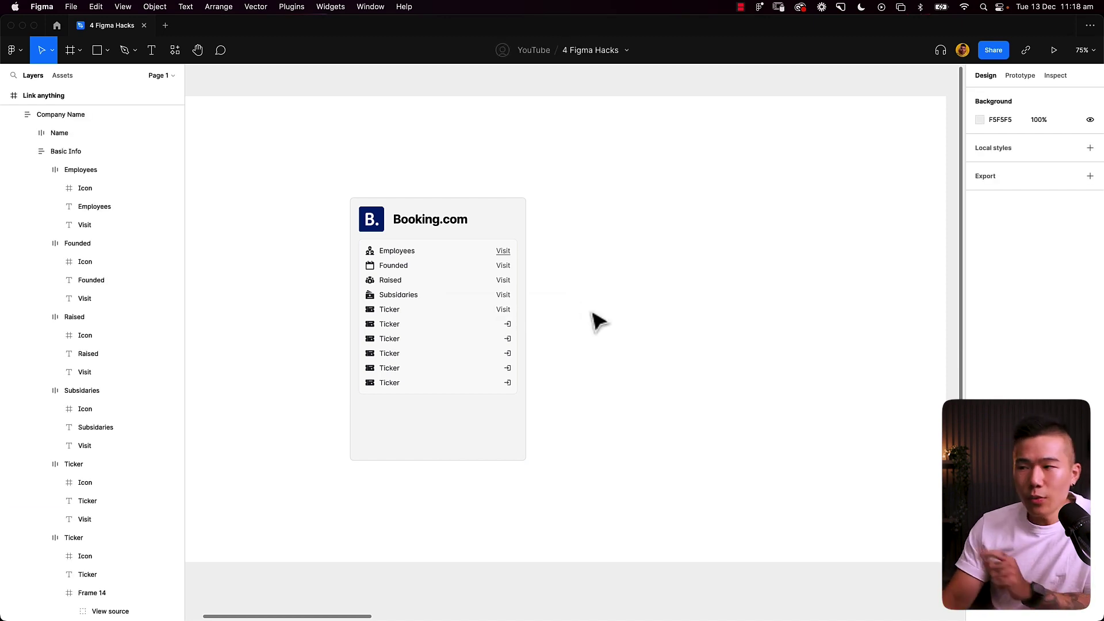
pyautogui.click(508, 326)
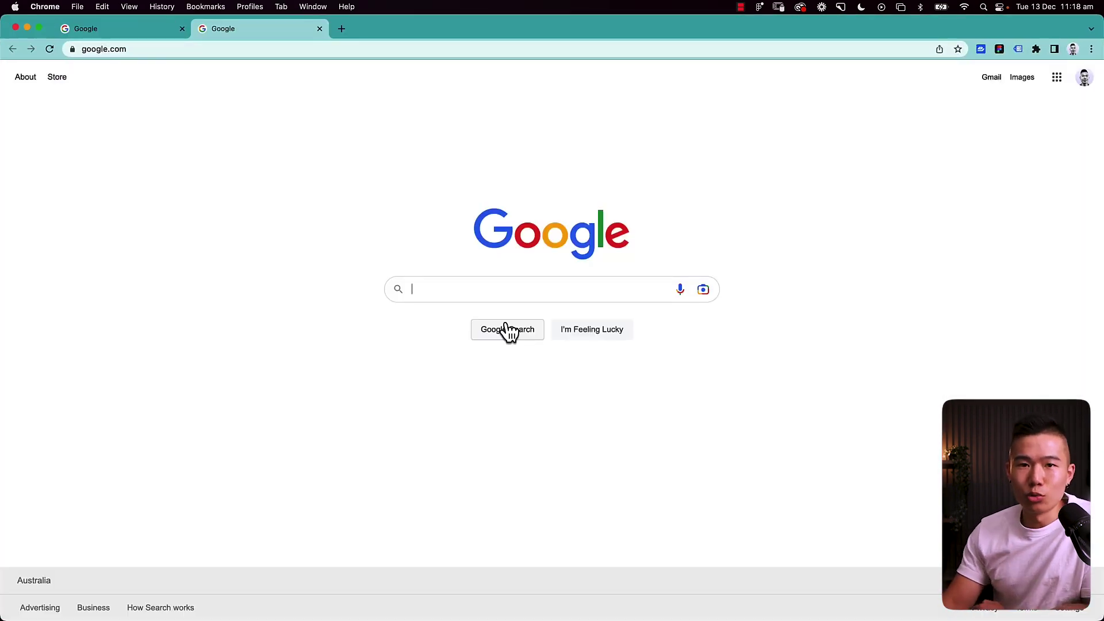
# Step: Minimize Chrome after viewing the Google page to return to the 4 Figma Hacks file
pyautogui.click(27, 28)
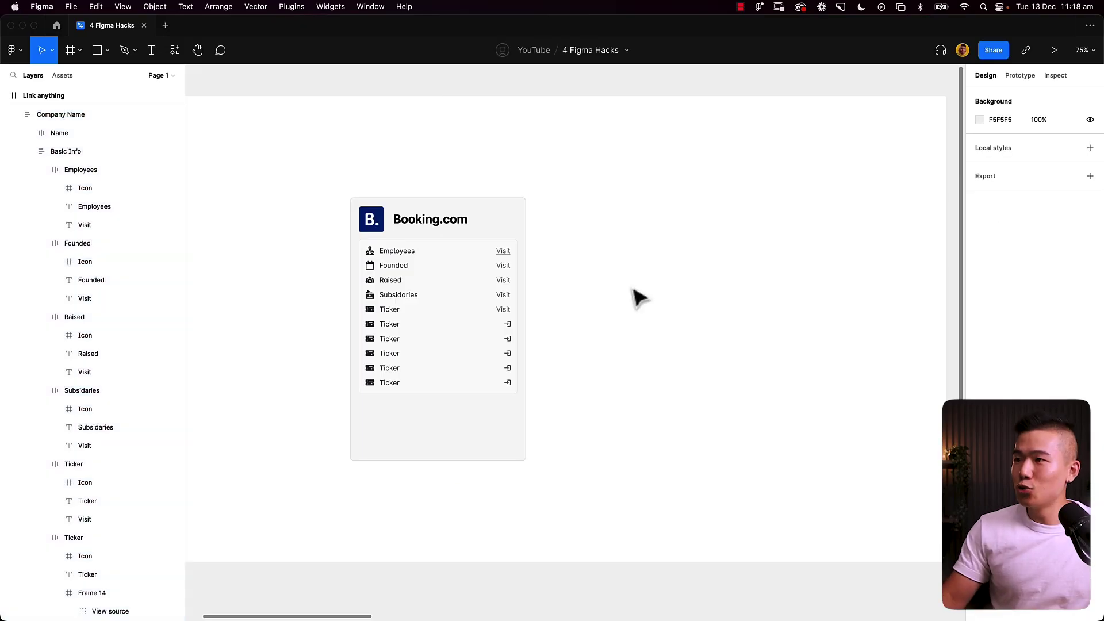
# Step: Bring the 'This is not a truly responsive tooltip' component into view and select it
pyautogui.hscroll(10, 638, 298)
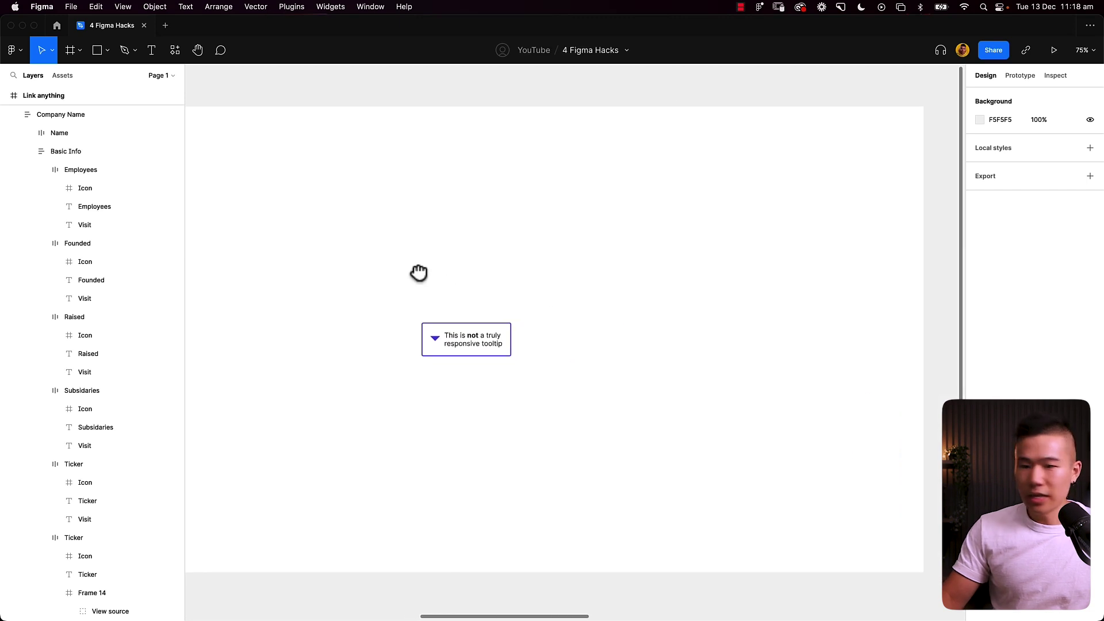
pyautogui.moveTo(418, 272); pyautogui.dragTo(443, 274)
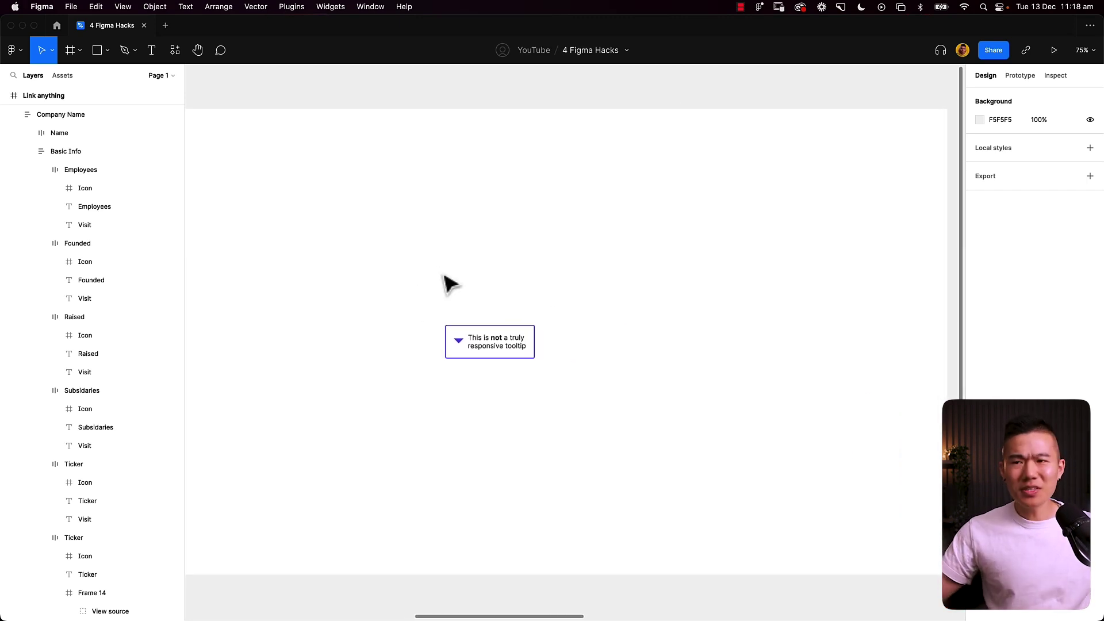
pyautogui.click(473, 344)
# Step: Expand the Tooltip layer, select its text layer and begin editing the text
pyautogui.click(14, 593)
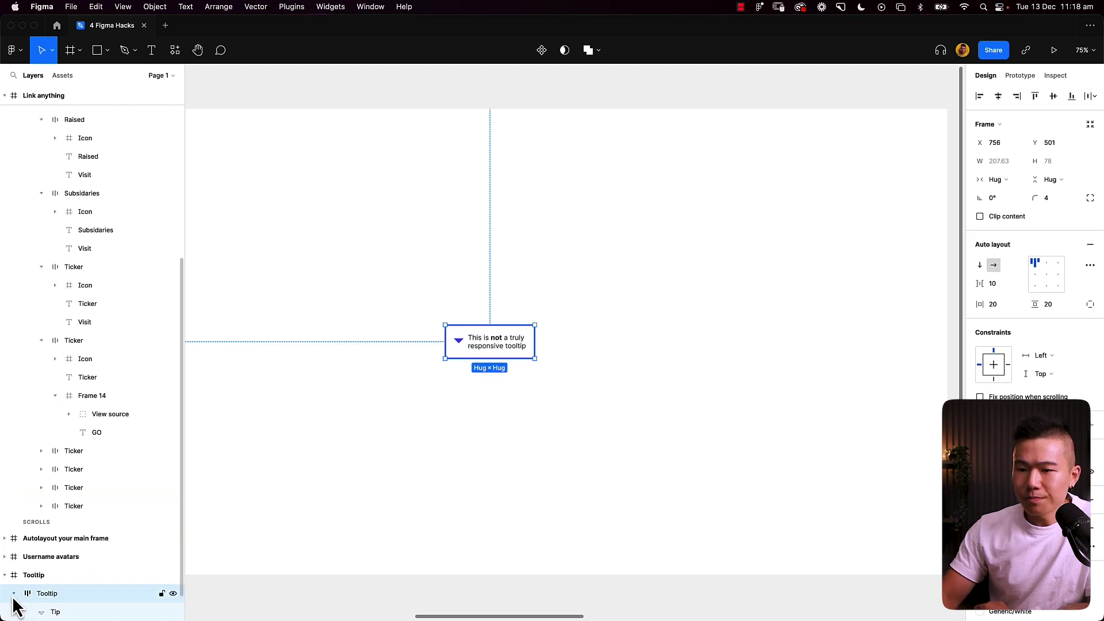
pyautogui.scroll(-2, 111, 594)
pyautogui.scroll(-1, 63, 577)
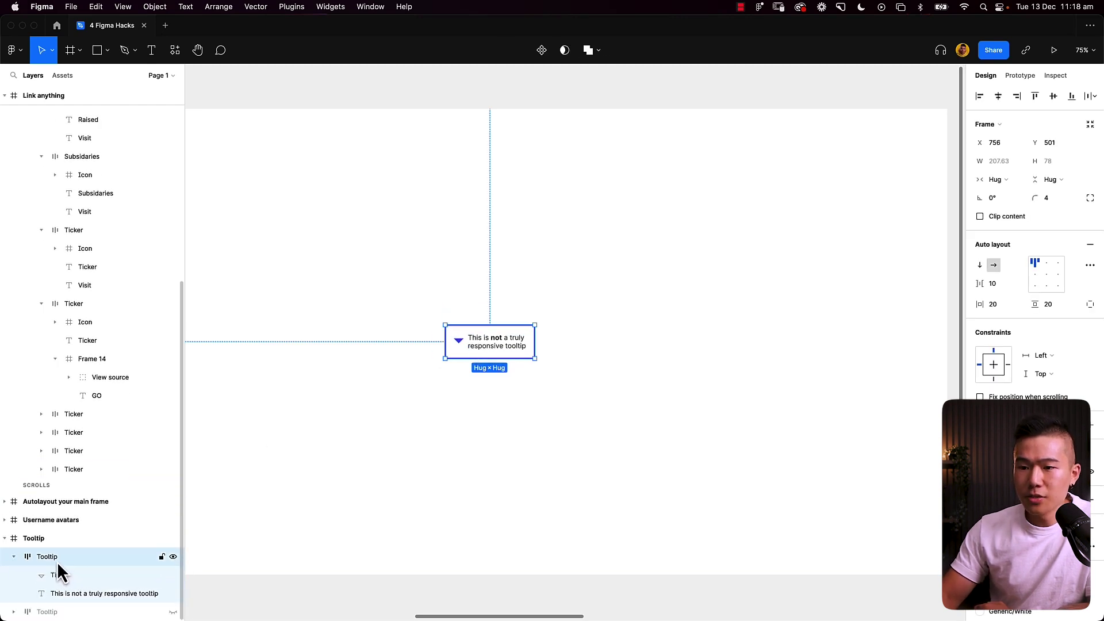
pyautogui.click(77, 595)
pyautogui.doubleClick(521, 346)
pyautogui.write('wefwefwefwefwef')
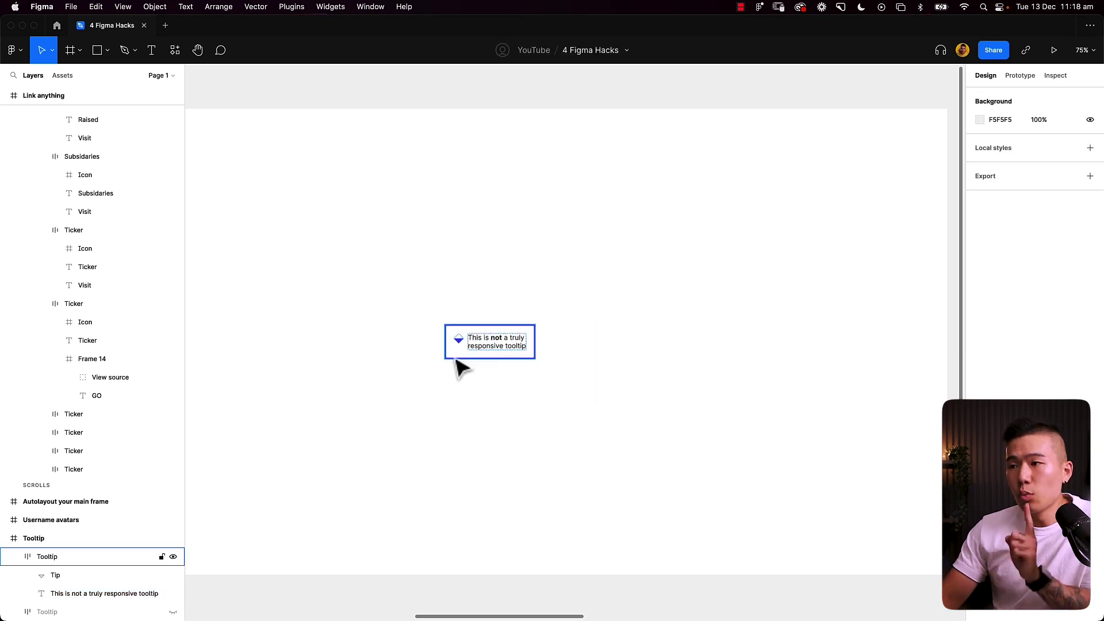
# Step: Set the Tip diamond to absolute position, taking it out of the auto layout flow
pyautogui.doubleClick(462, 344)
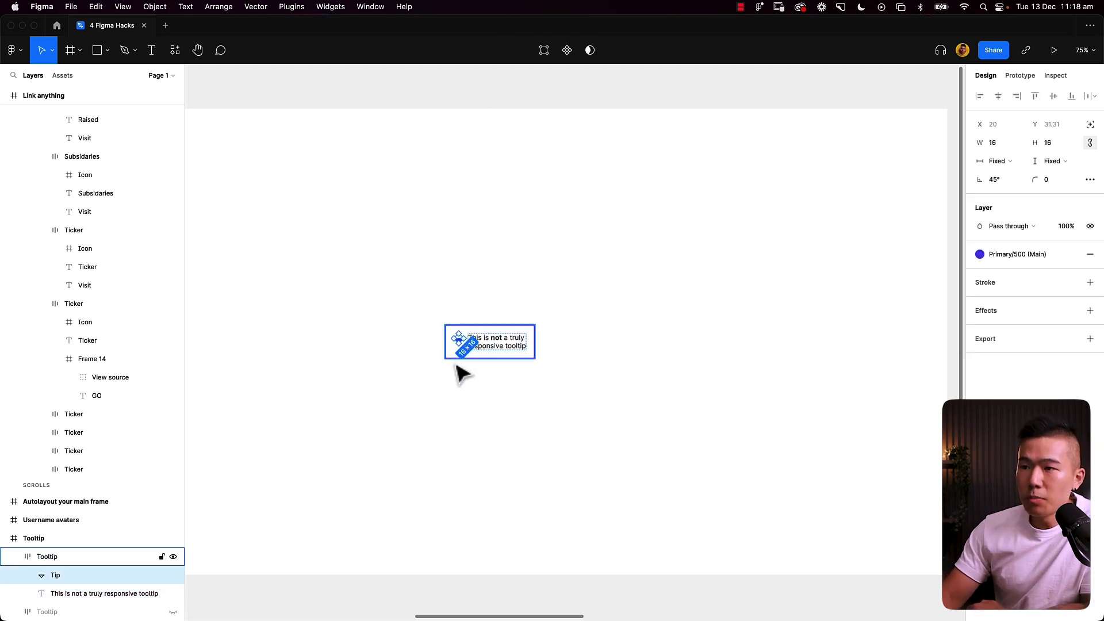
pyautogui.click(1091, 126)
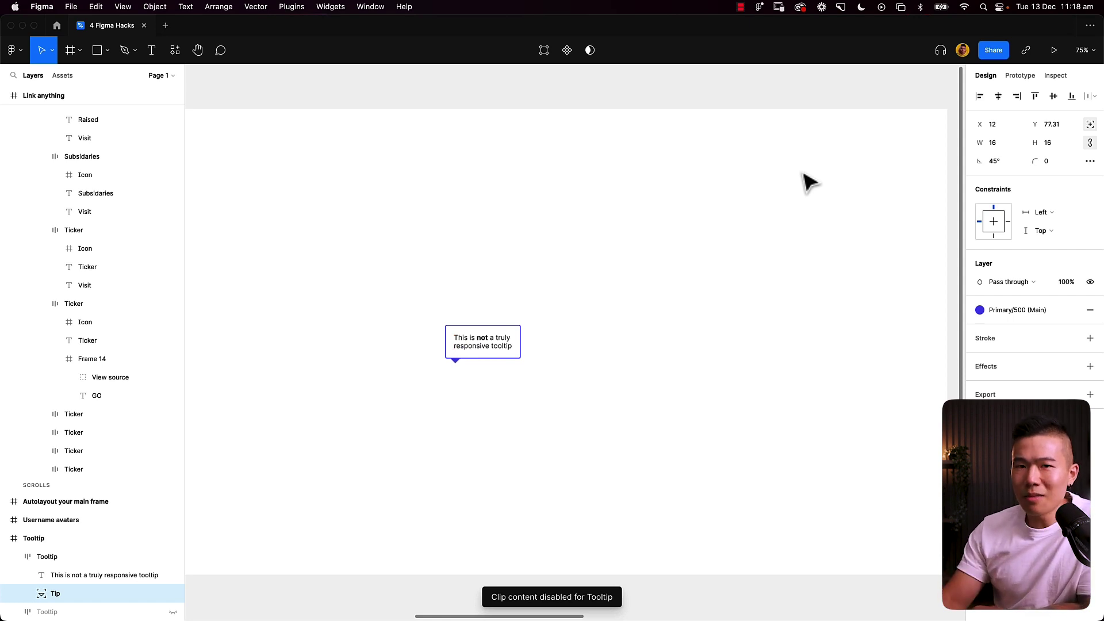
pyautogui.click(504, 270)
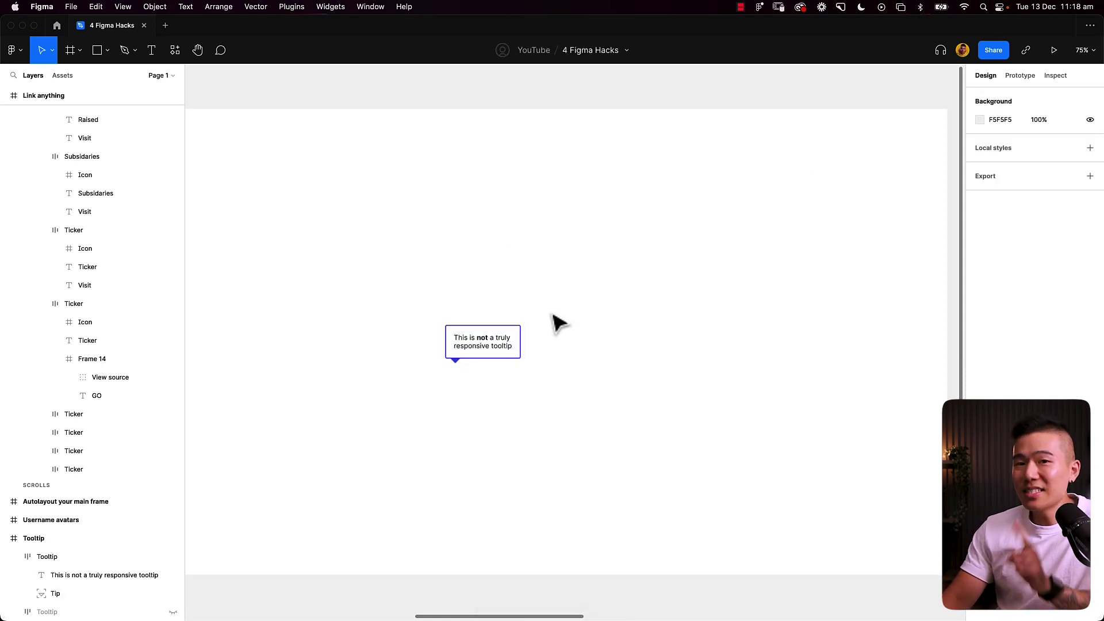
# Step: Append three lines of filler 'wef' text to the tooltip to test its stretching
pyautogui.doubleClick(500, 348)
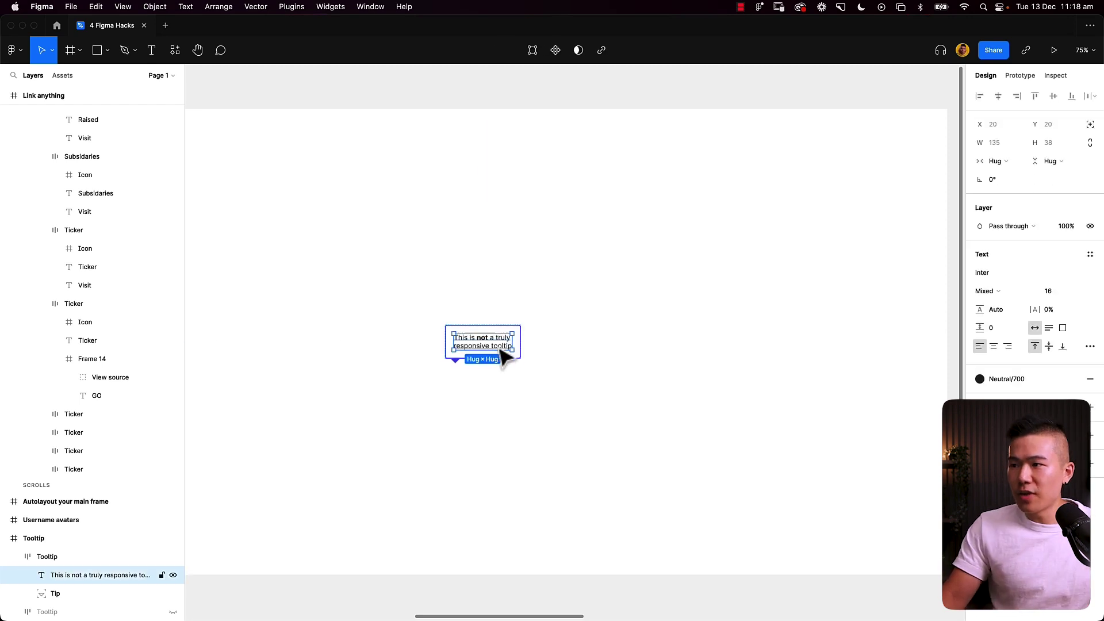
pyautogui.press('Return')
pyautogui.press('Right')
pyautogui.write('efewfwef')
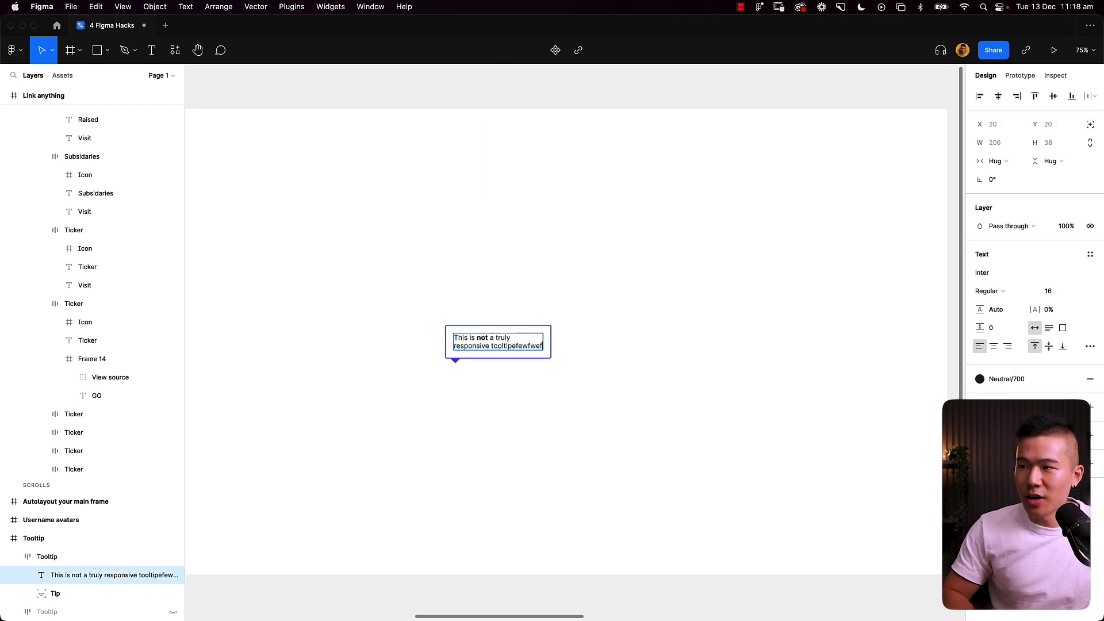
pyautogui.write('wefwefwefwefwefwef')
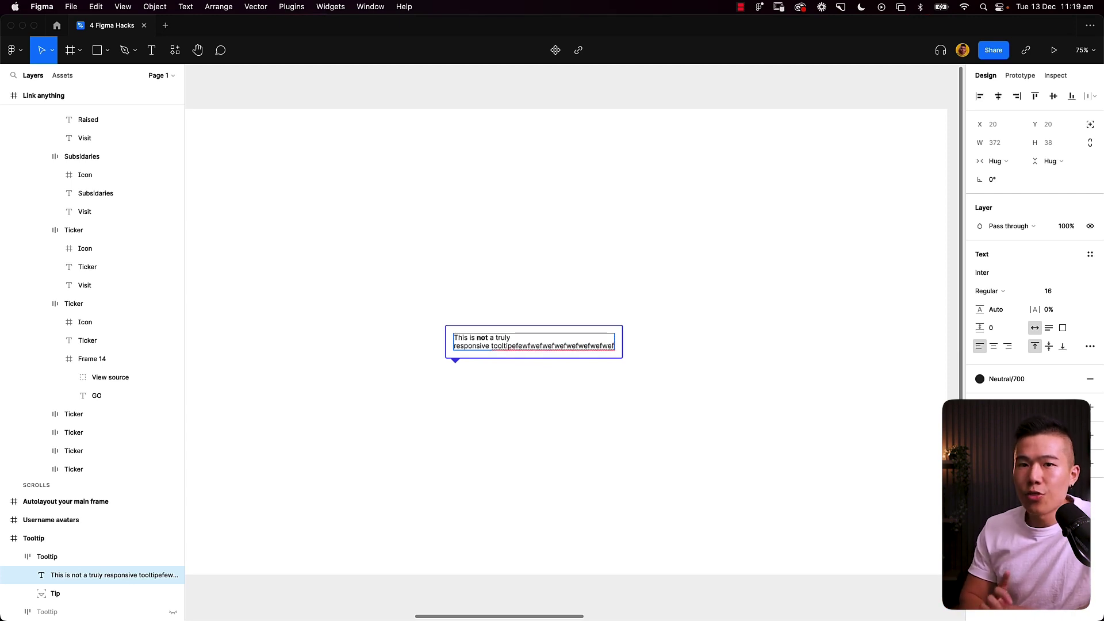
pyautogui.press('Return')
pyautogui.write('efwef')
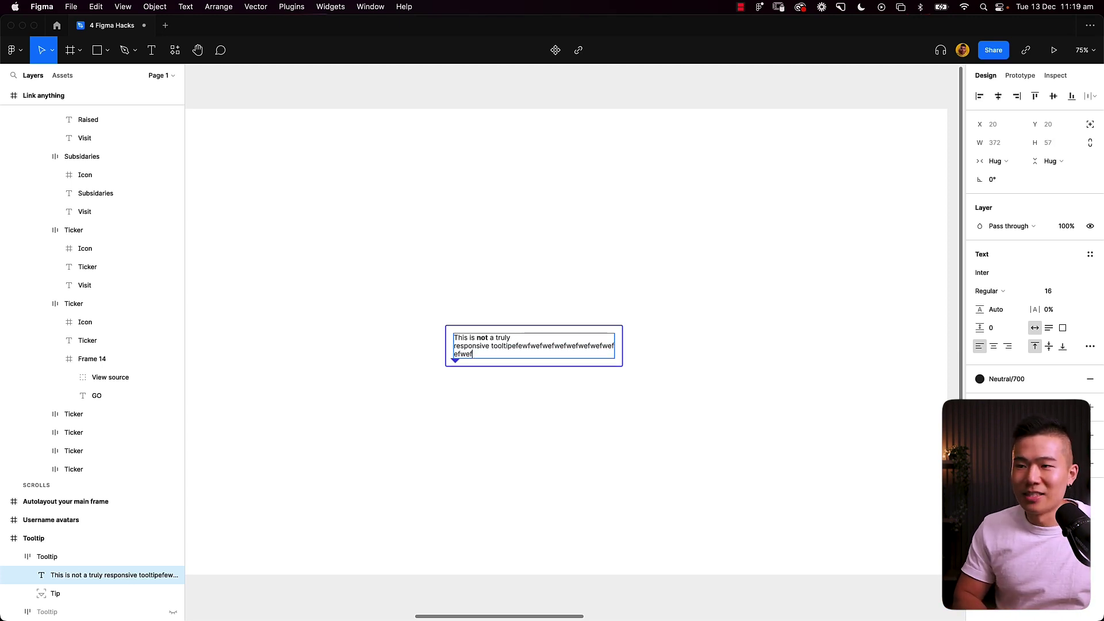
pyautogui.write('wefwefwef')
pyautogui.press('Return')
pyautogui.write('wefwef')
pyautogui.click(420, 285)
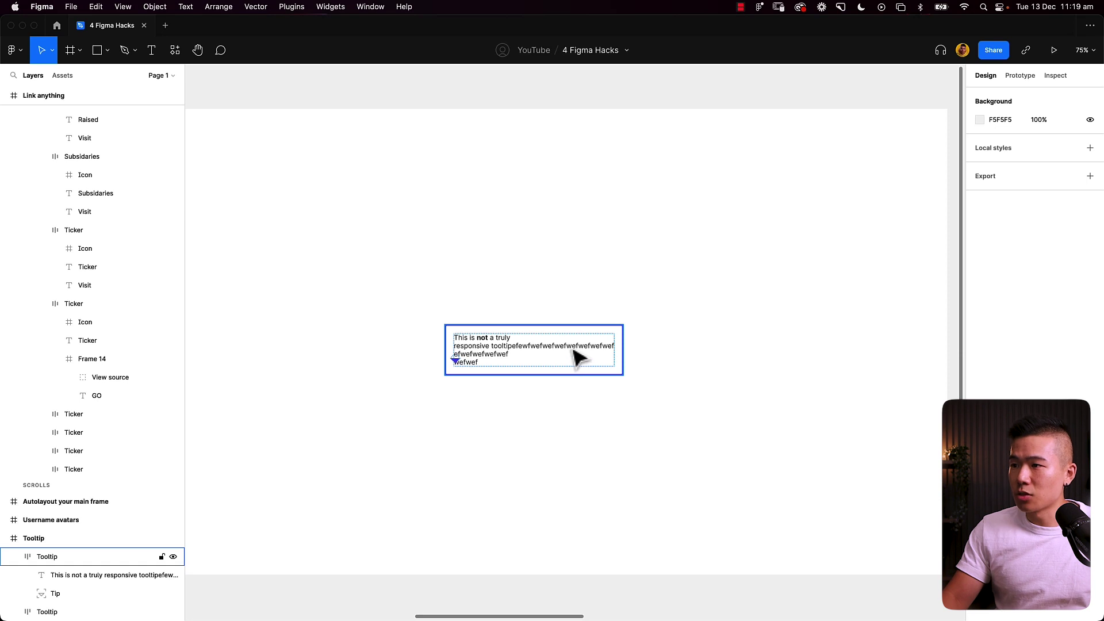
# Step: Move the non-responsive tooltip left and add a 'wefwef wef wef wefwef wef wf' line to the responsive tooltip
pyautogui.click(568, 361)
pyautogui.moveTo(568, 361); pyautogui.dragTo(467, 361)
pyautogui.doubleClick(594, 350)
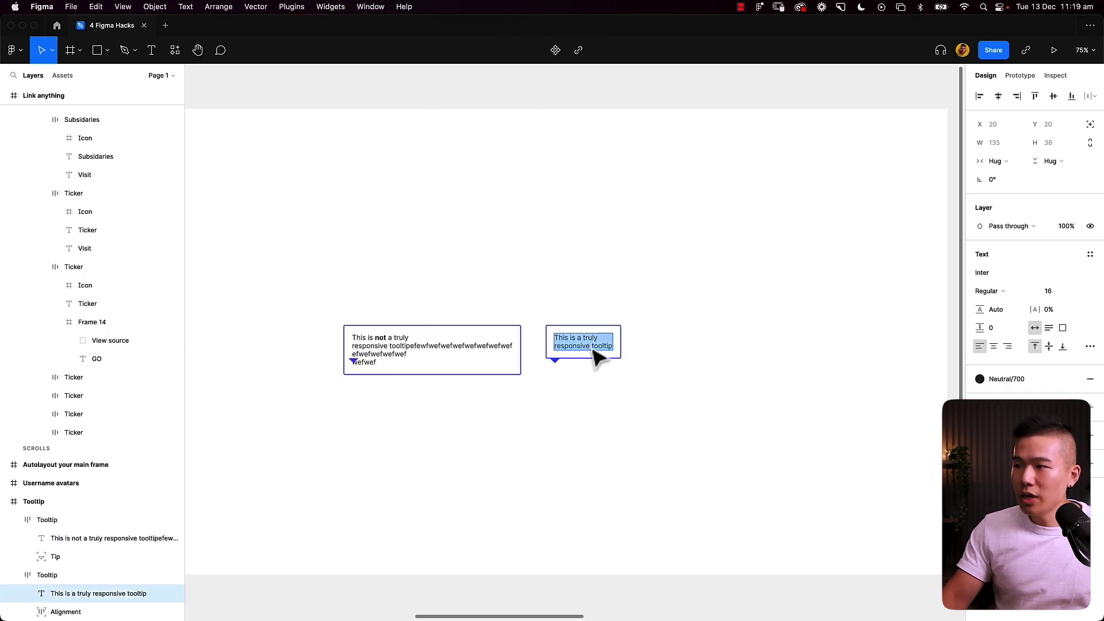
pyautogui.press('Right')
pyautogui.press('Return')
pyautogui.write('wefwef wef wef wefwe')
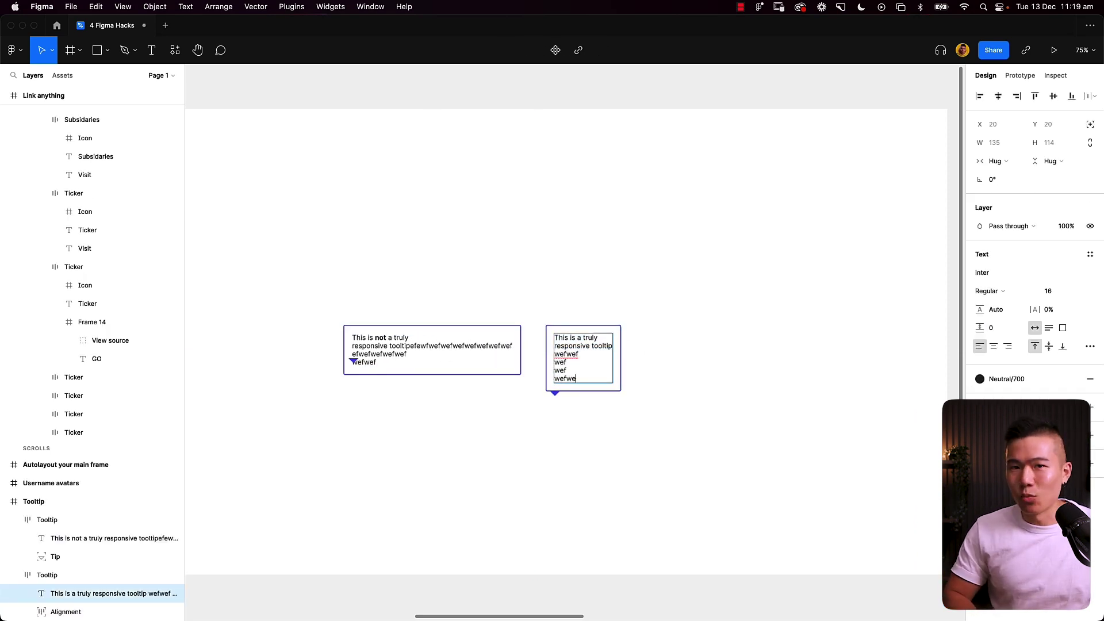
pyautogui.write('f wef wf')
pyautogui.press('Return')
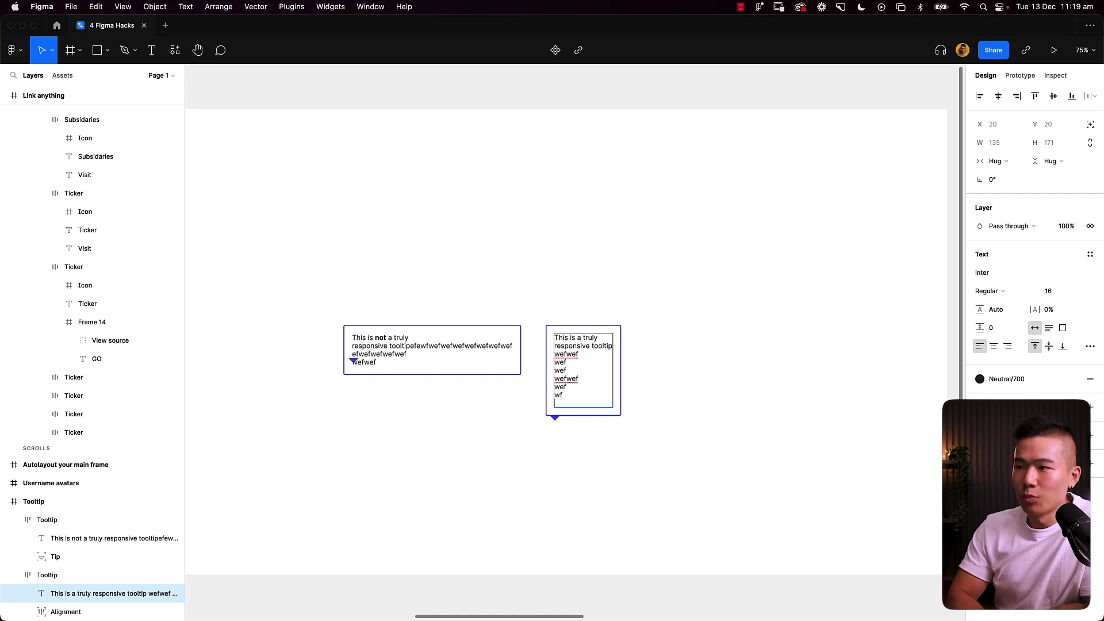
pyautogui.press('BackSpace')
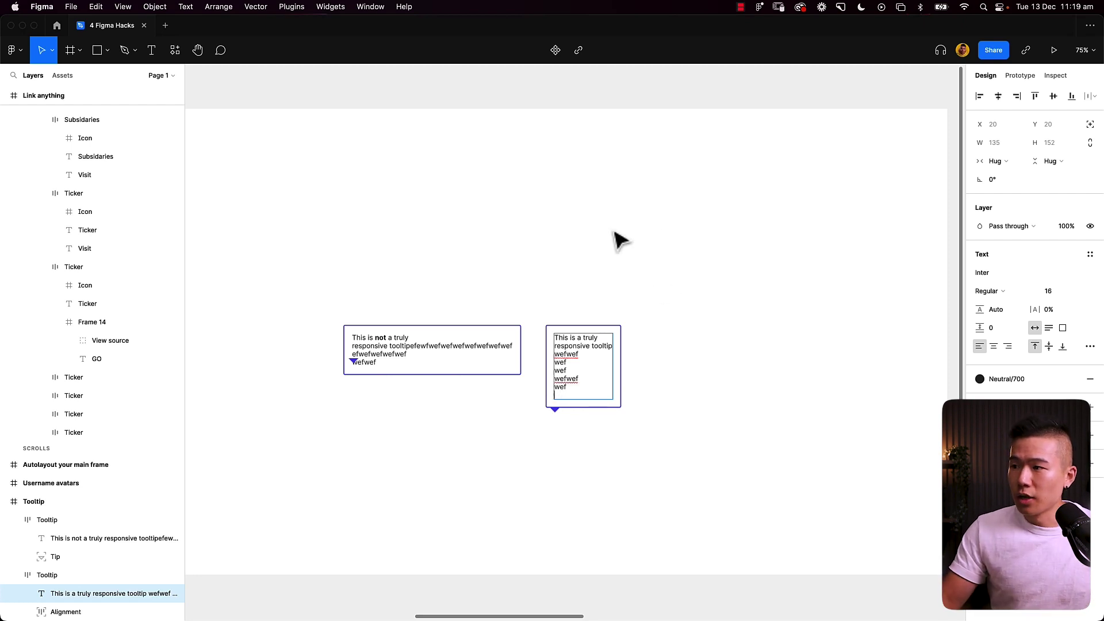
pyautogui.press('BackSpace')
pyautogui.press('BackSpace')
pyautogui.press('BackSpace')
pyautogui.press('Escape')
# Step: Trim the left tooltip's text to 'This is not a truly responsive'
pyautogui.click(393, 356)
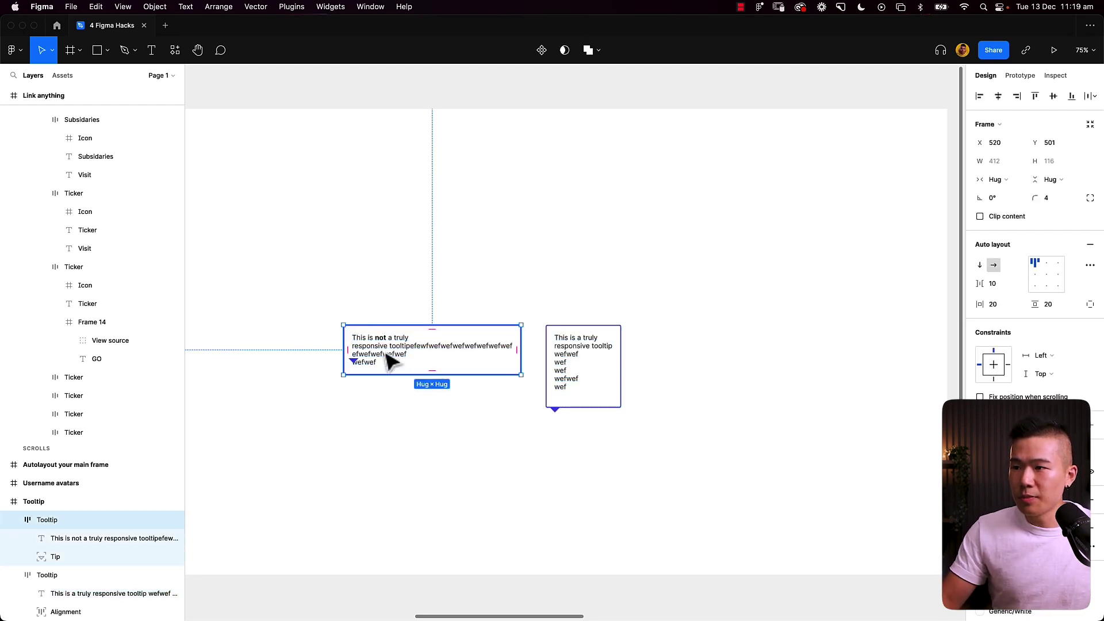
pyautogui.doubleClick(390, 360)
pyautogui.moveTo(389, 360)
pyautogui.mouseDown()
pyautogui.moveTo(402, 362)
pyautogui.moveTo(392, 347)
pyautogui.mouseUp()
pyautogui.press('BackSpace')
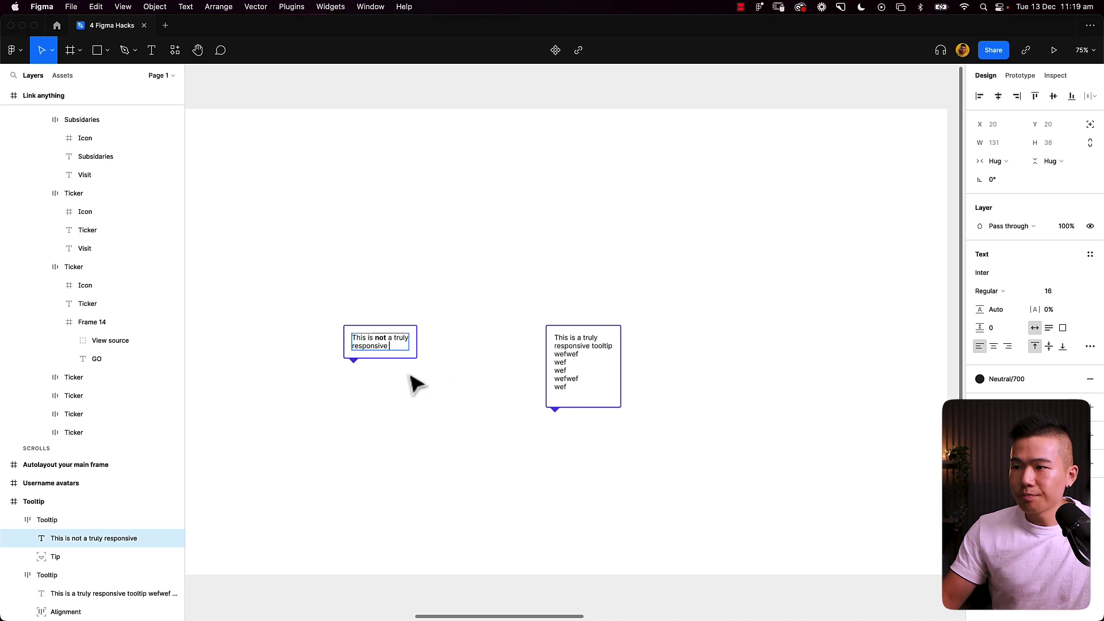
pyautogui.press('Escape')
# Step: Wrap the Tip in auto-layout Frame 15 and widen it to a fixed 169 px
pyautogui.click(355, 363)
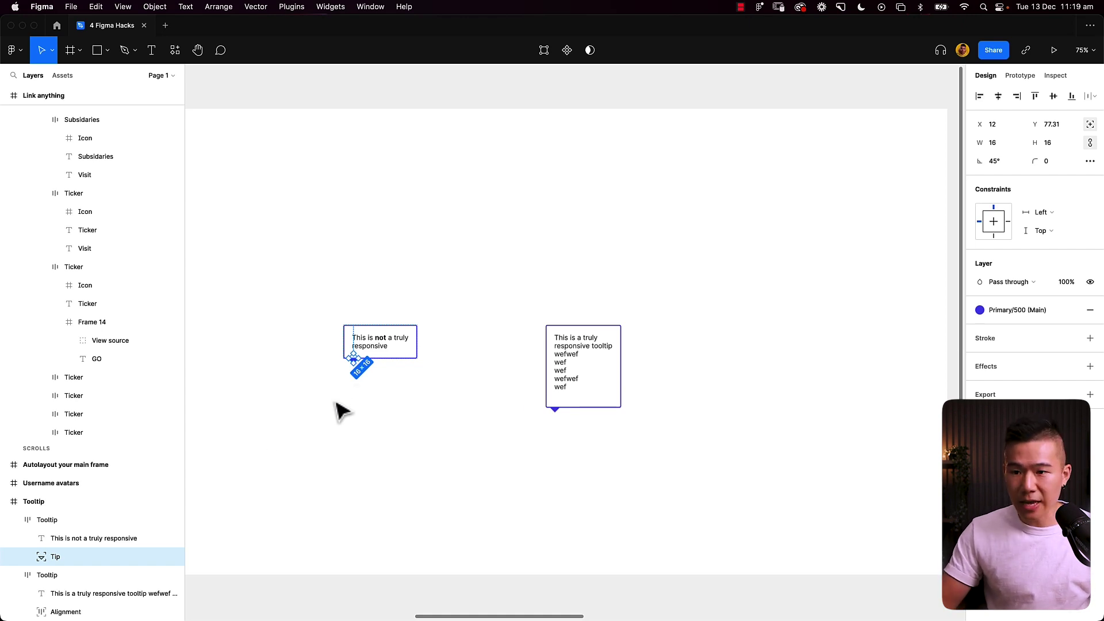
pyautogui.hotkey('shift', 'a')
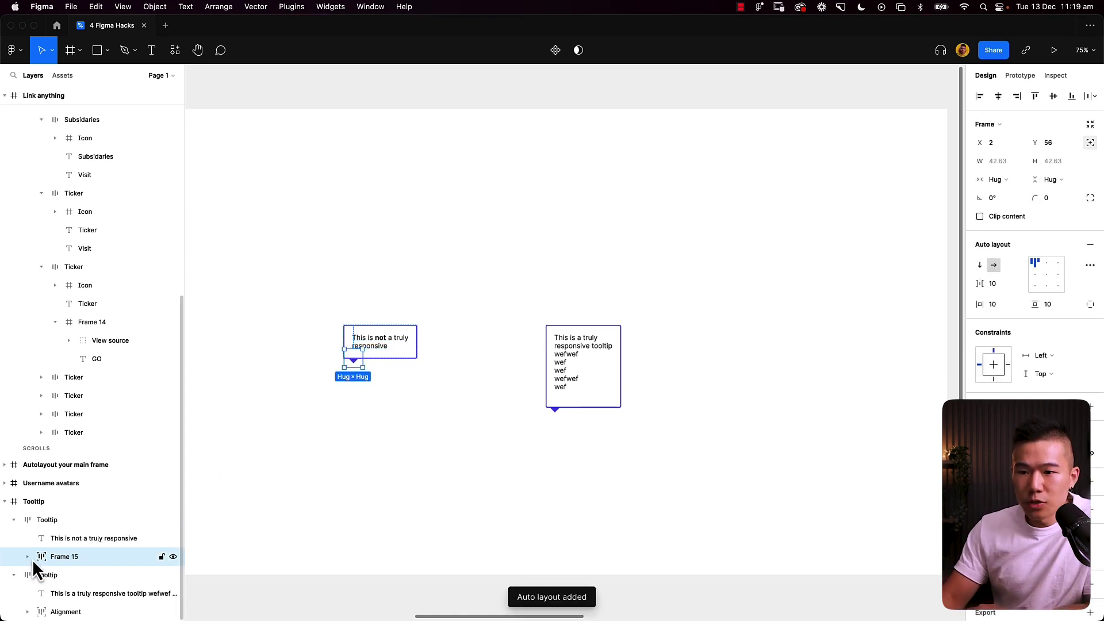
pyautogui.click(28, 557)
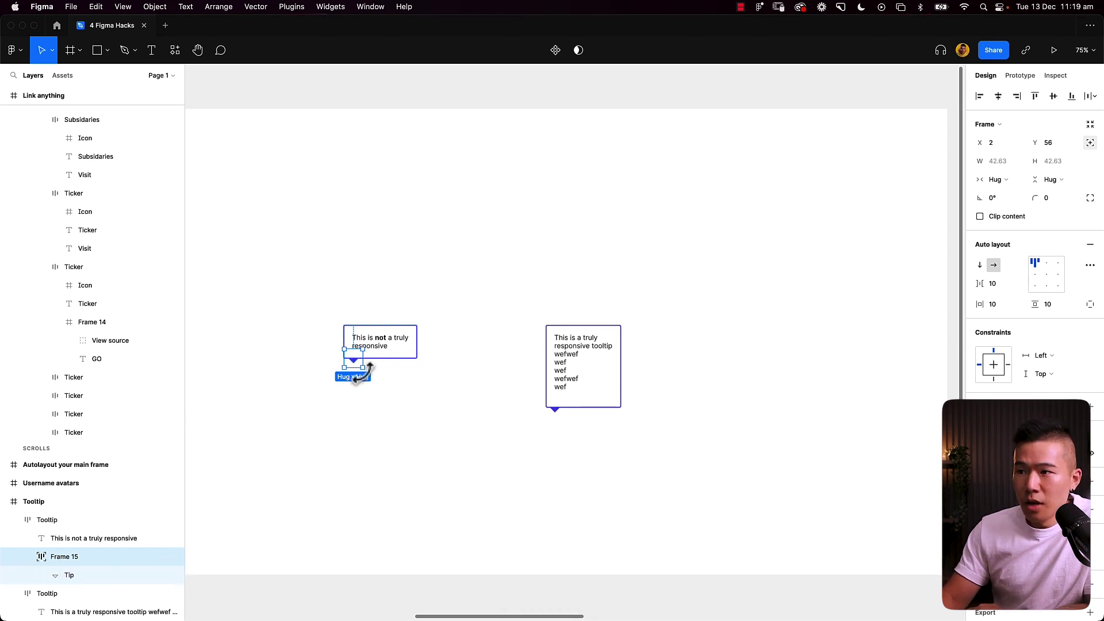
pyautogui.moveTo(366, 360); pyautogui.dragTo(415, 361)
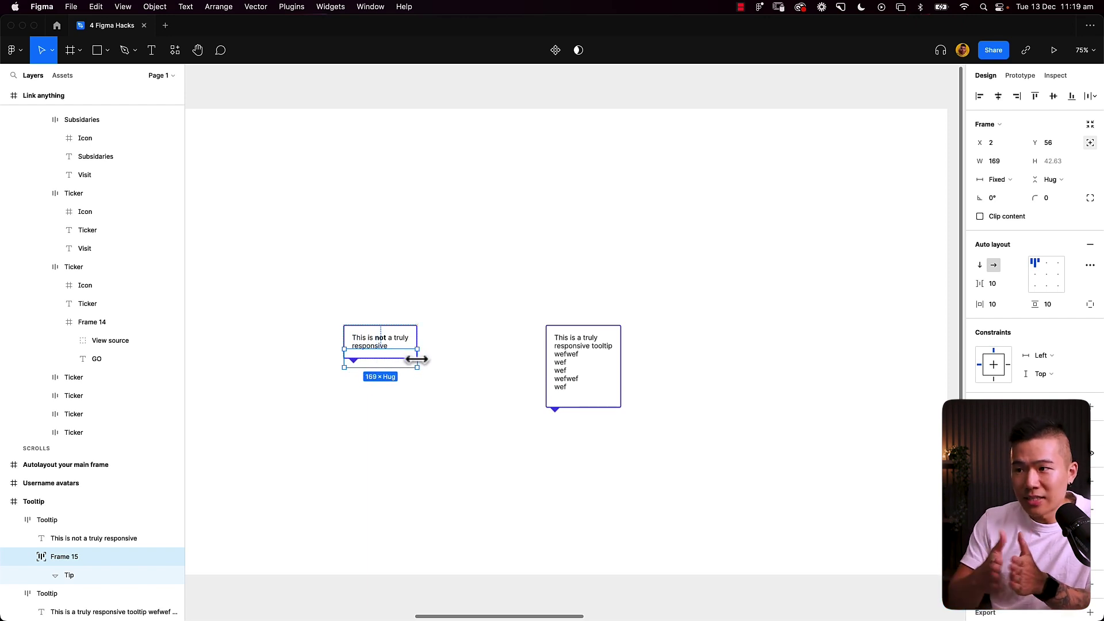
# Step: Give Frame 15 a fixed height of 1 px
pyautogui.click(1051, 183)
pyautogui.click(1051, 165)
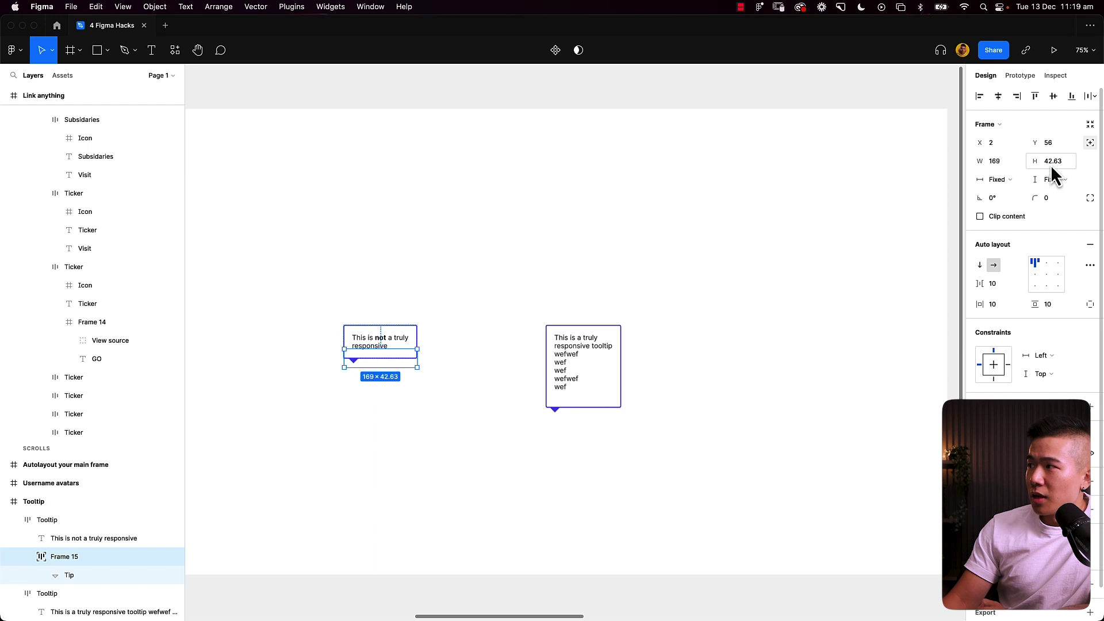
pyautogui.write('1')
pyautogui.press('Return')
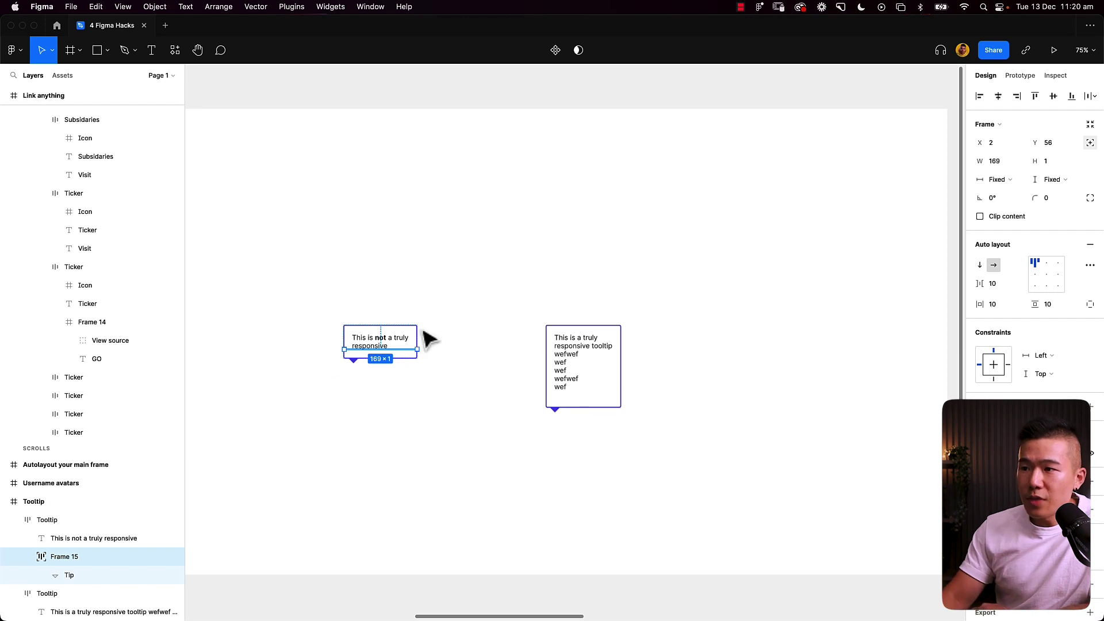
# Step: Set Frame 15's auto-layout spacing and horizontal and vertical padding to 0, then select Tip
pyautogui.click(356, 367)
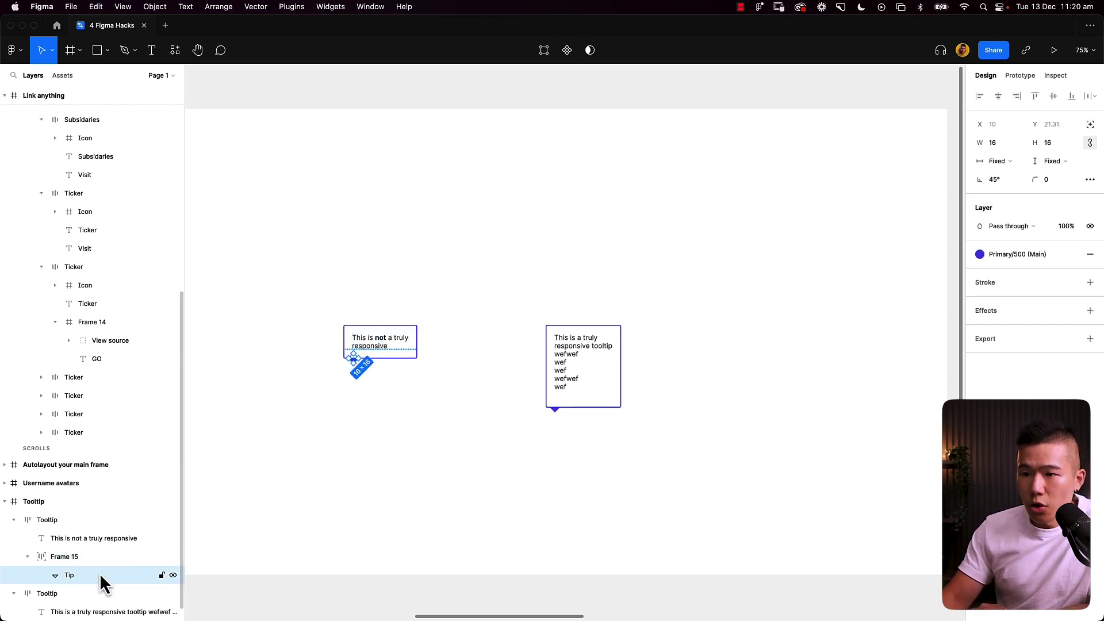
pyautogui.hotkey('shift', 'Return')
pyautogui.click(1000, 283)
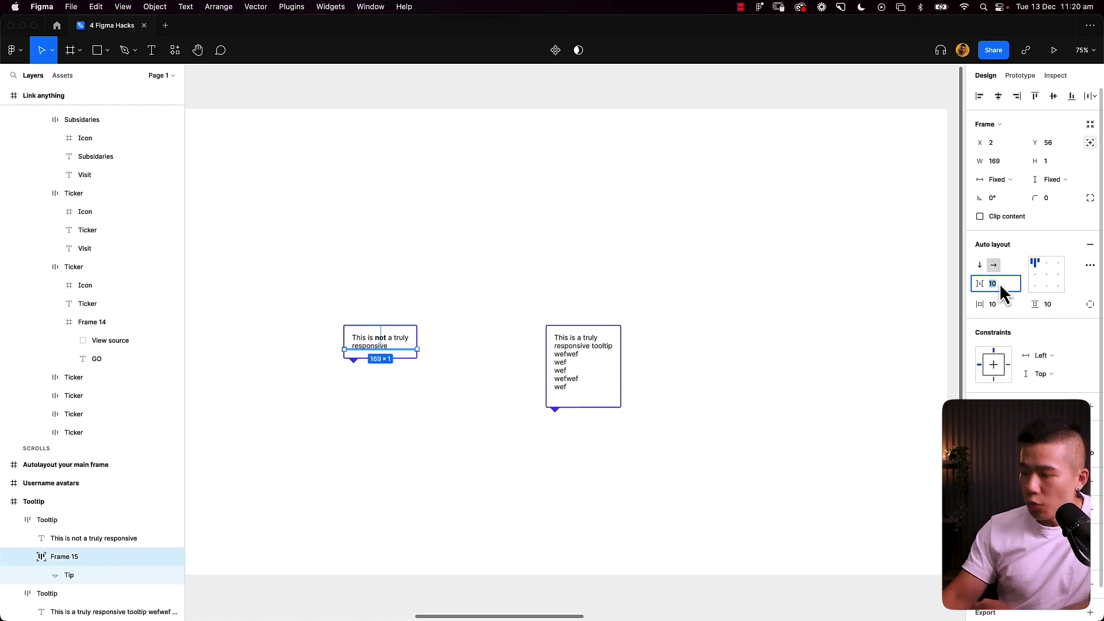
pyautogui.write('0')
pyautogui.press('Tab')
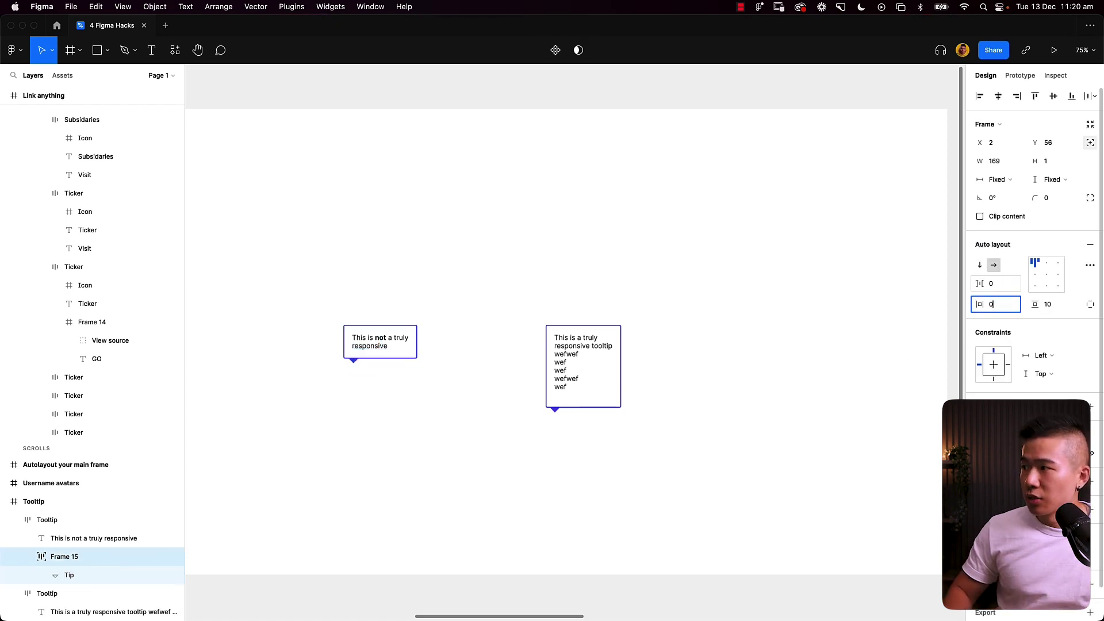
pyautogui.press('Tab')
pyautogui.write('0')
pyautogui.press('Tab')
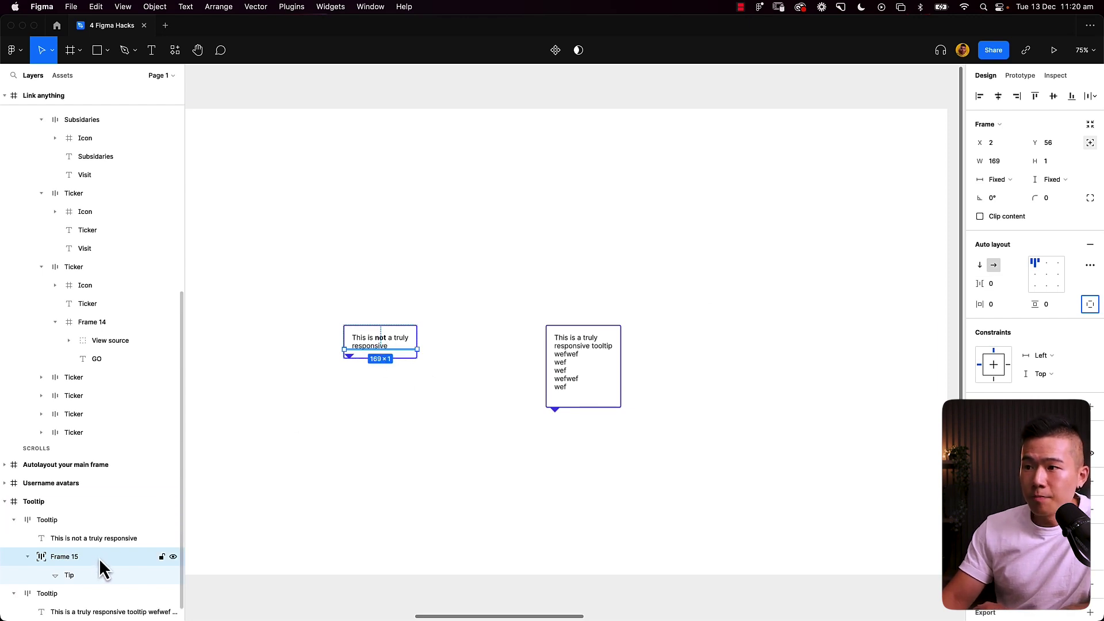
pyautogui.click(96, 574)
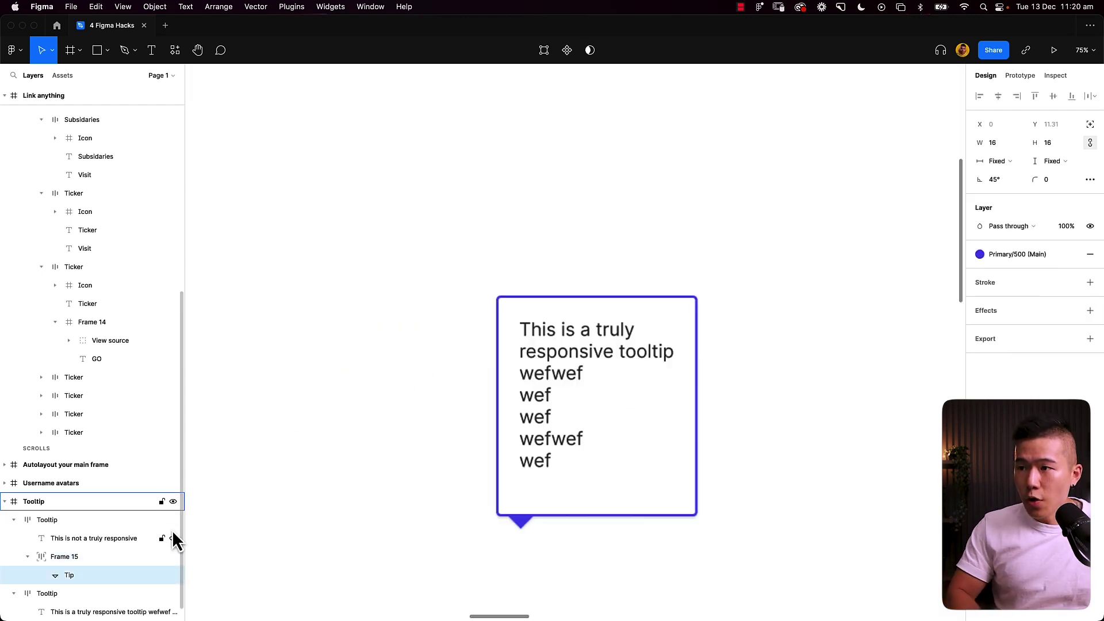
# Step: Wrap the Tip triangle in a new frame trimmed to 23×12 with Clip content on
pyautogui.scroll(5, 374, 397)
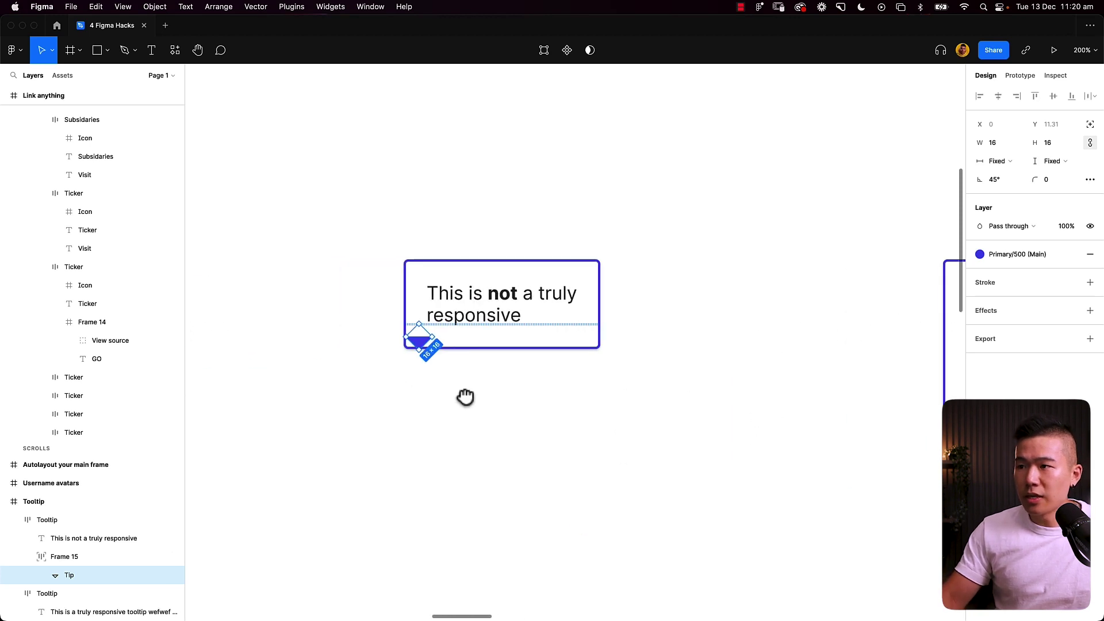
pyautogui.moveTo(466, 396); pyautogui.dragTo(470, 398)
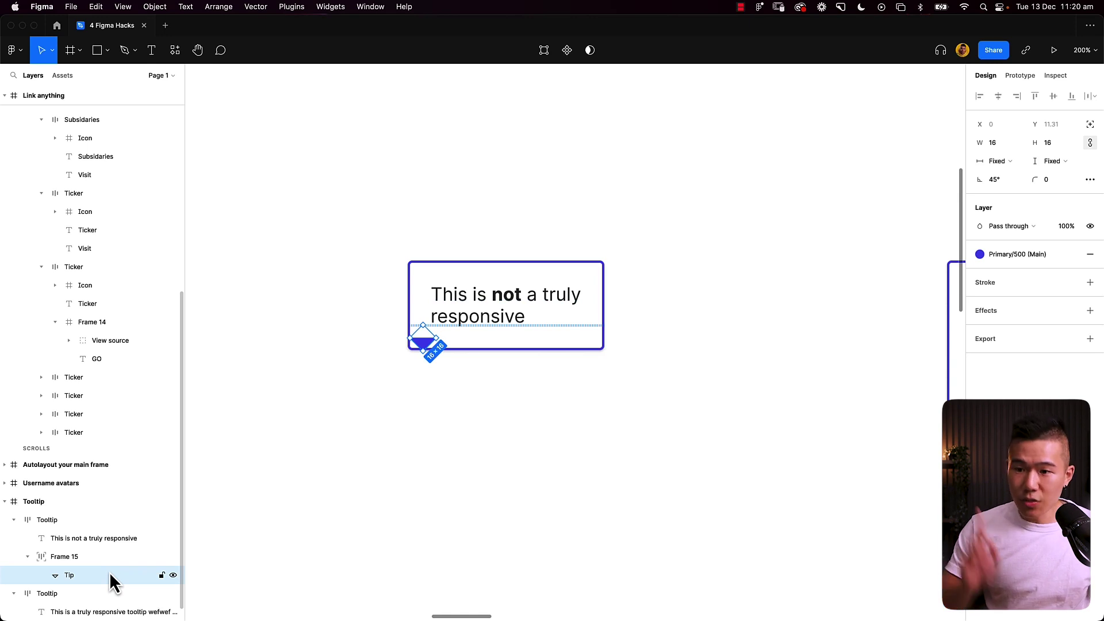
pyautogui.press('alt')
pyautogui.press('alt')
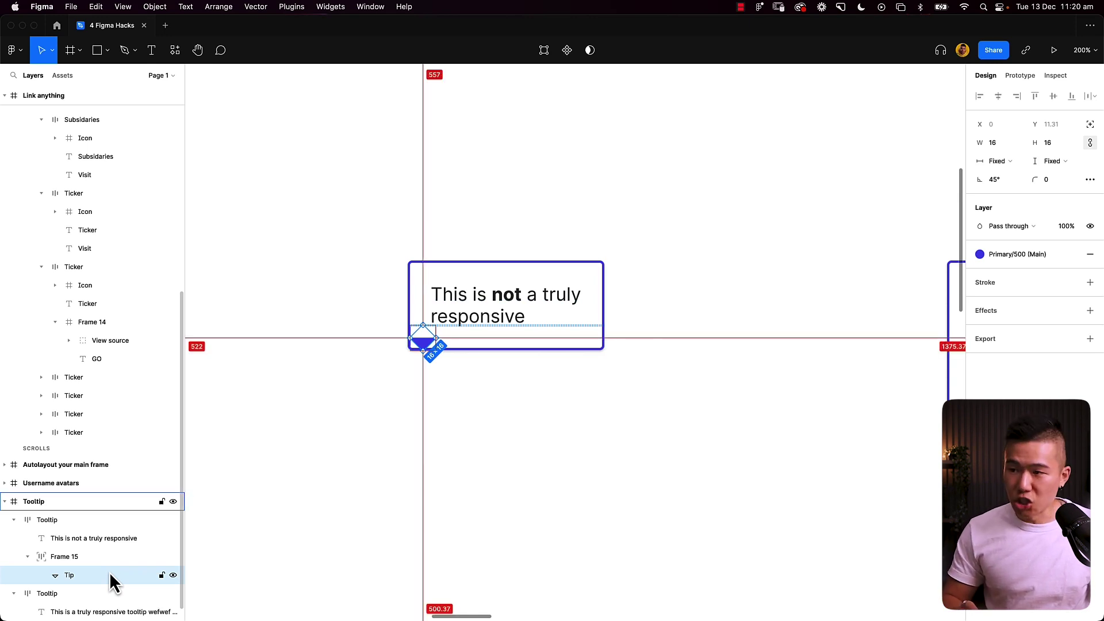
pyautogui.press('super+alt+g')
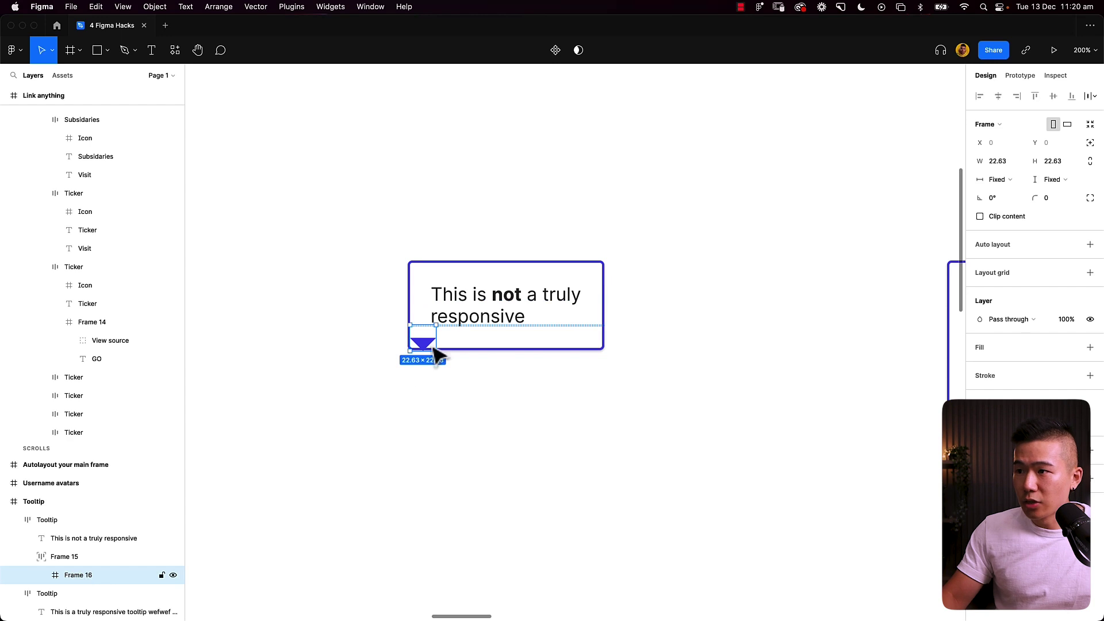
pyautogui.moveTo(423, 350); pyautogui.dragTo(426, 330)
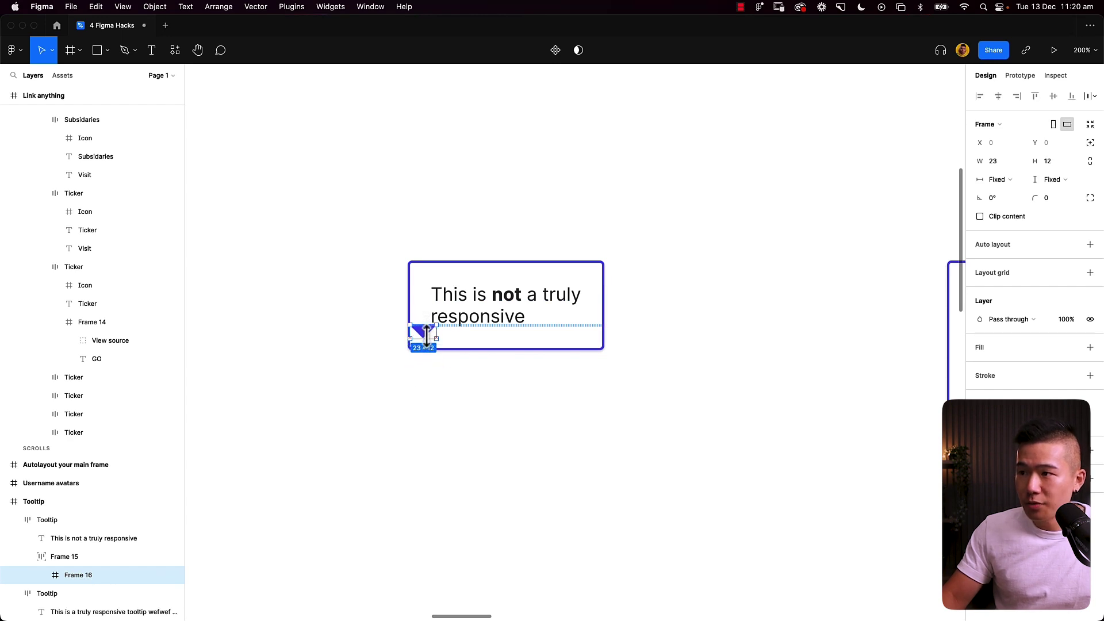
pyautogui.click(980, 216)
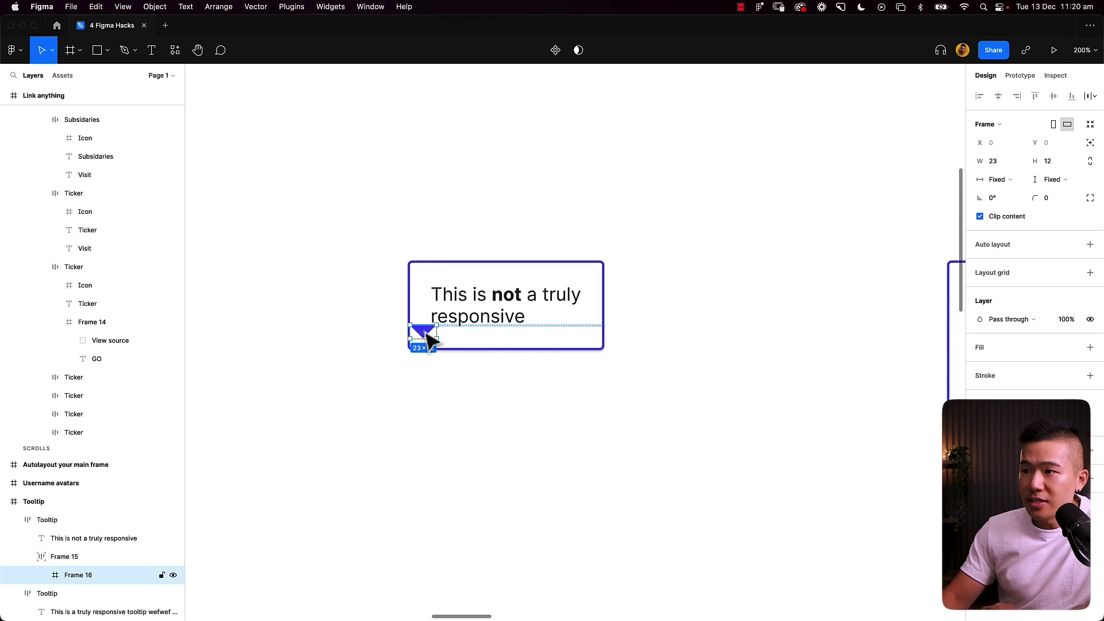
# Step: Rename the triangle frame's parent to 'Wrapper'
pyautogui.hotkey('shift', 'Return')
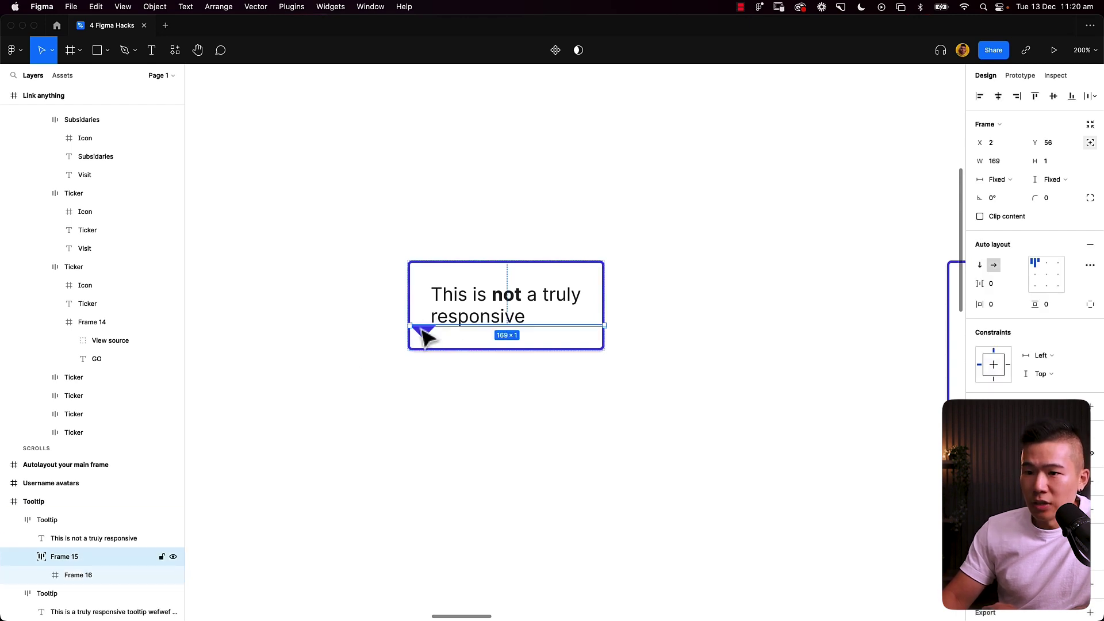
pyautogui.doubleClick(67, 557)
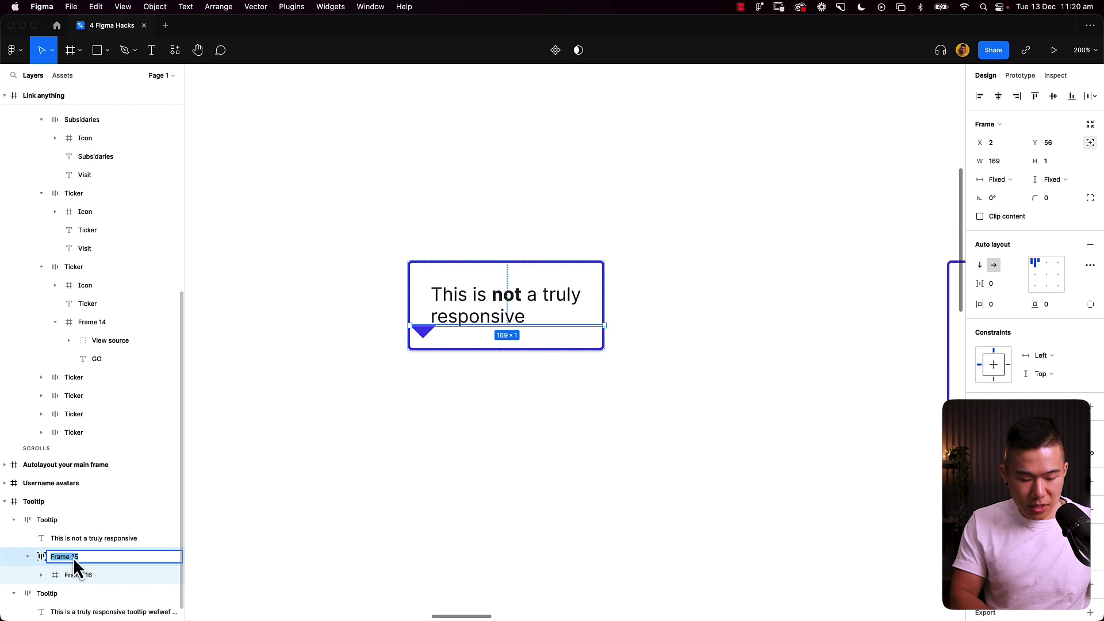
pyautogui.write('Wrapper')
pyautogui.press('Return')
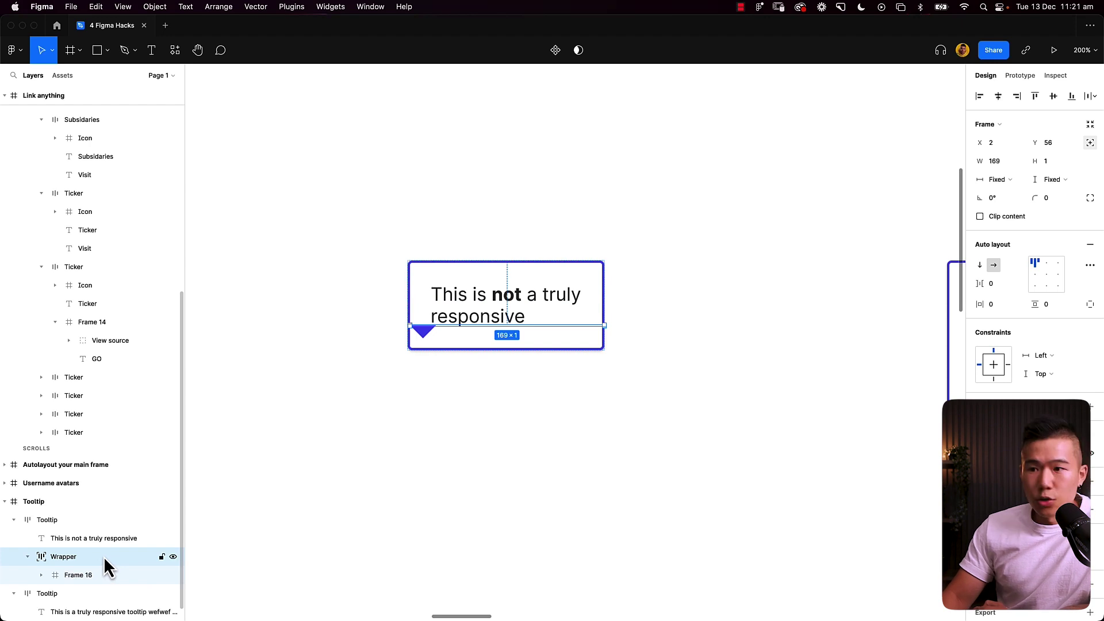
# Step: Align the Wrapper to the bottom edge of the tooltip box
pyautogui.click(1071, 97)
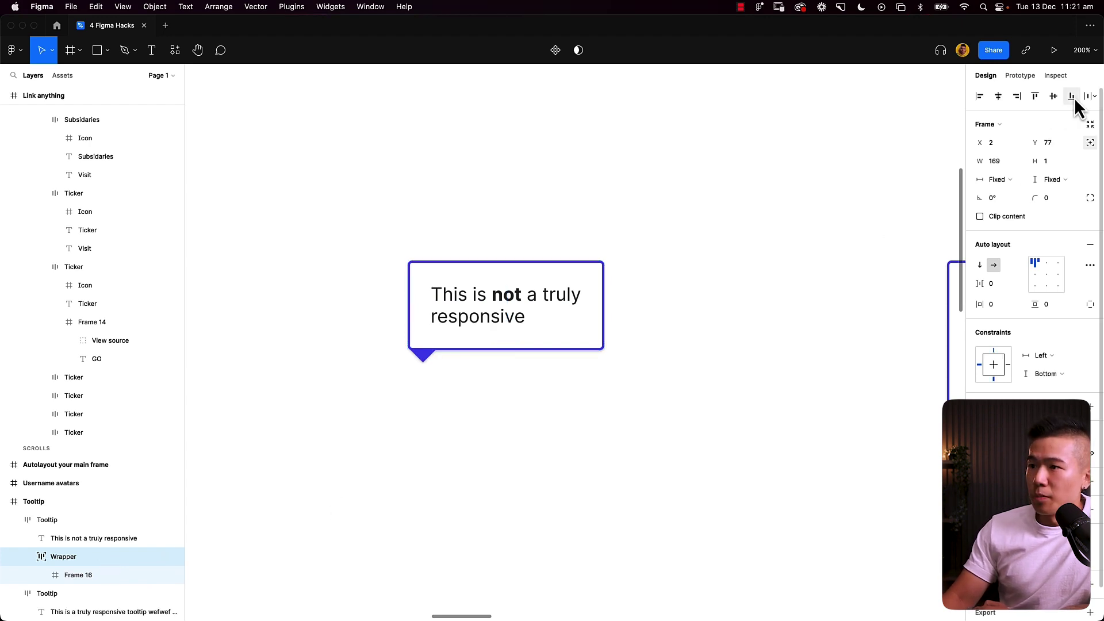
pyautogui.click(428, 364)
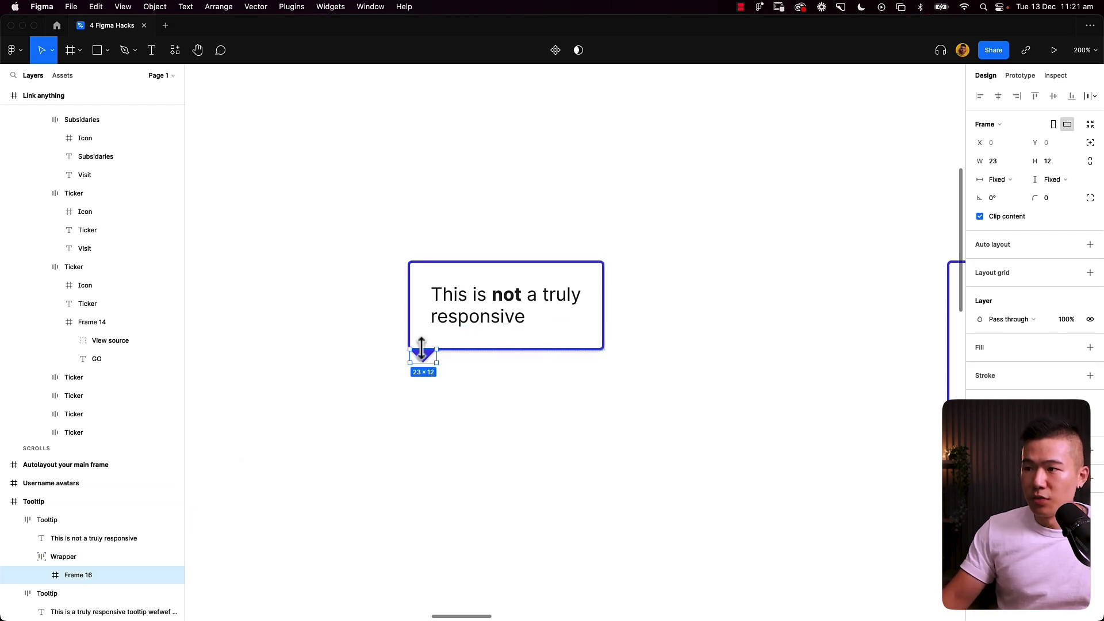
pyautogui.click(97, 556)
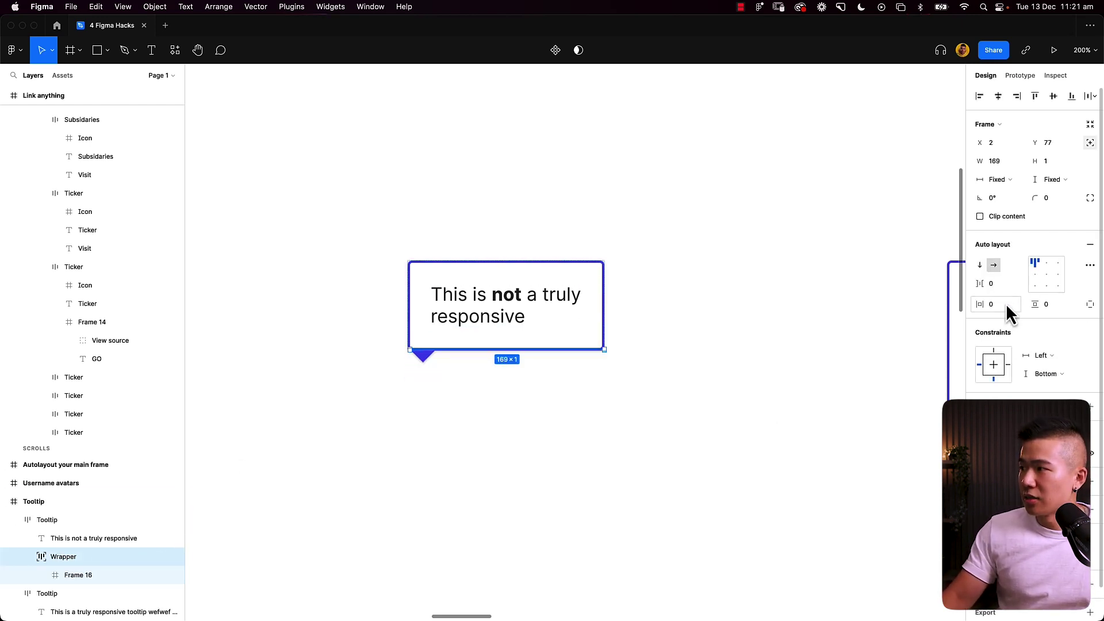
# Step: Switch the Wrapper to independent padding with a left padding of 10
pyautogui.click(1091, 304)
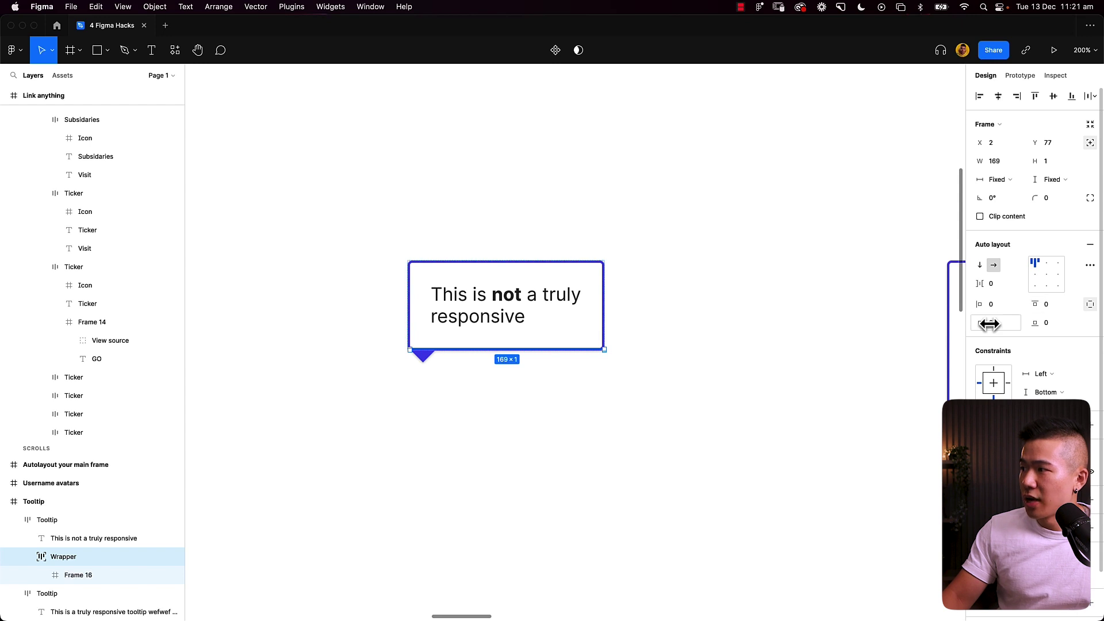
pyautogui.click(1005, 305)
pyautogui.write('10')
pyautogui.press('Return')
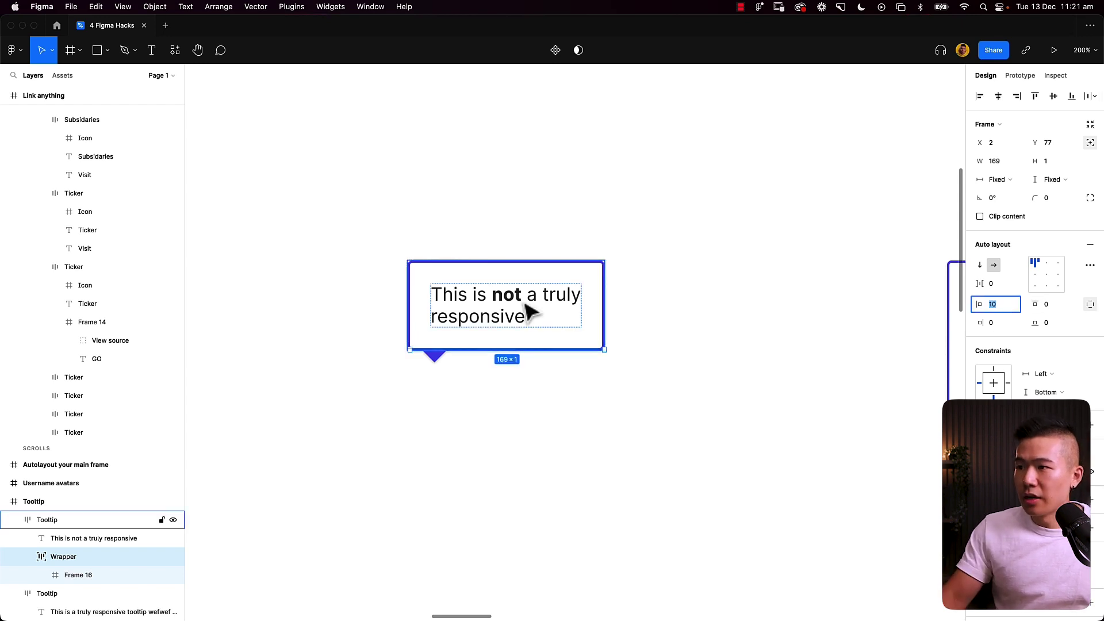
# Step: Append filler text 'efwef wef wef…' to the first tooltip, then zoom out to see both tooltips
pyautogui.doubleClick(505, 325)
pyautogui.press('Right')
pyautogui.write('efwef wef wef wef ')
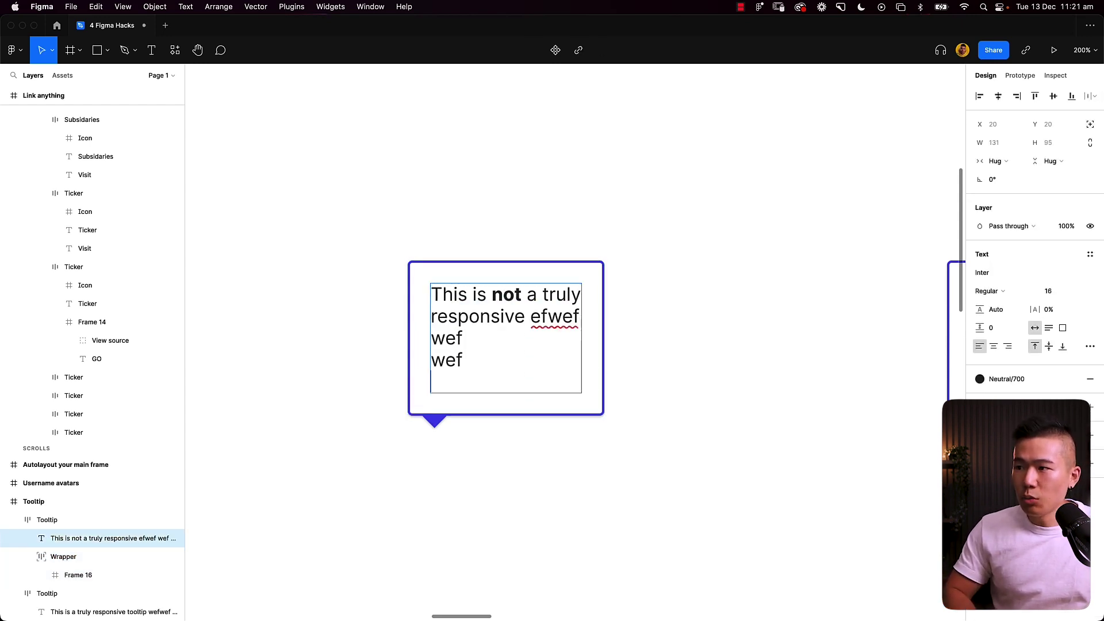
pyautogui.write('wef wef wefwefwefwefewf')
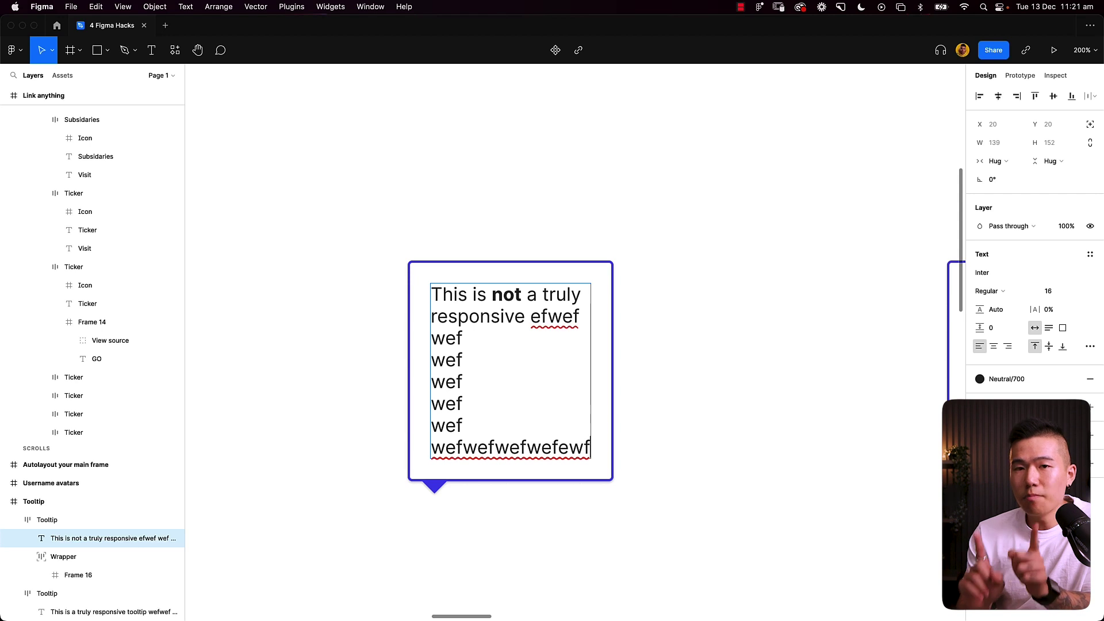
pyautogui.click(713, 370)
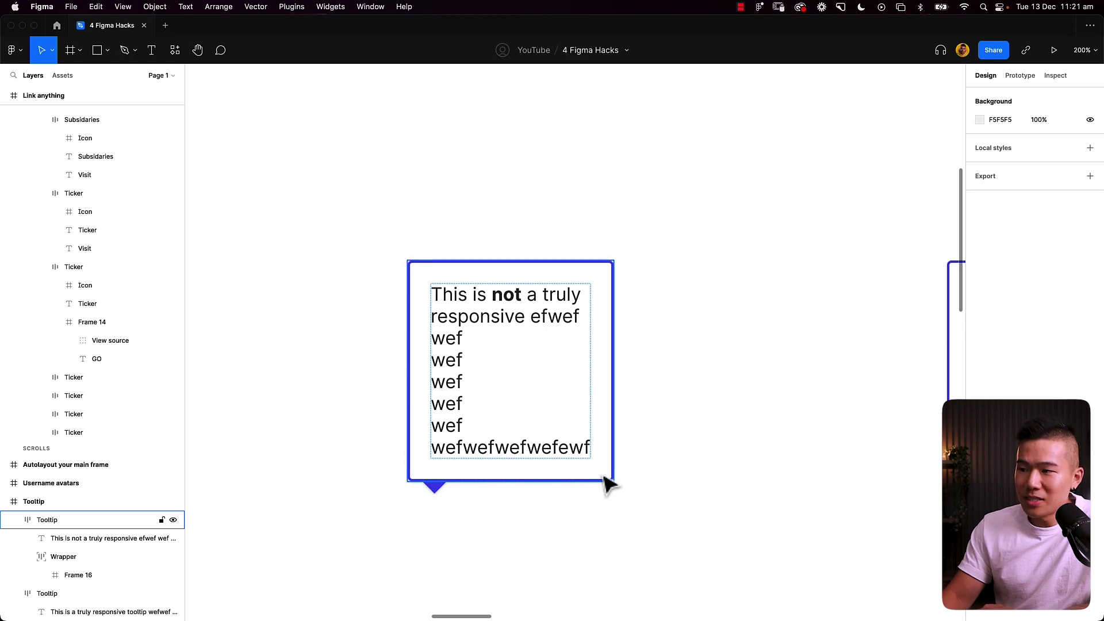
pyautogui.press('-')
pyautogui.press('-')
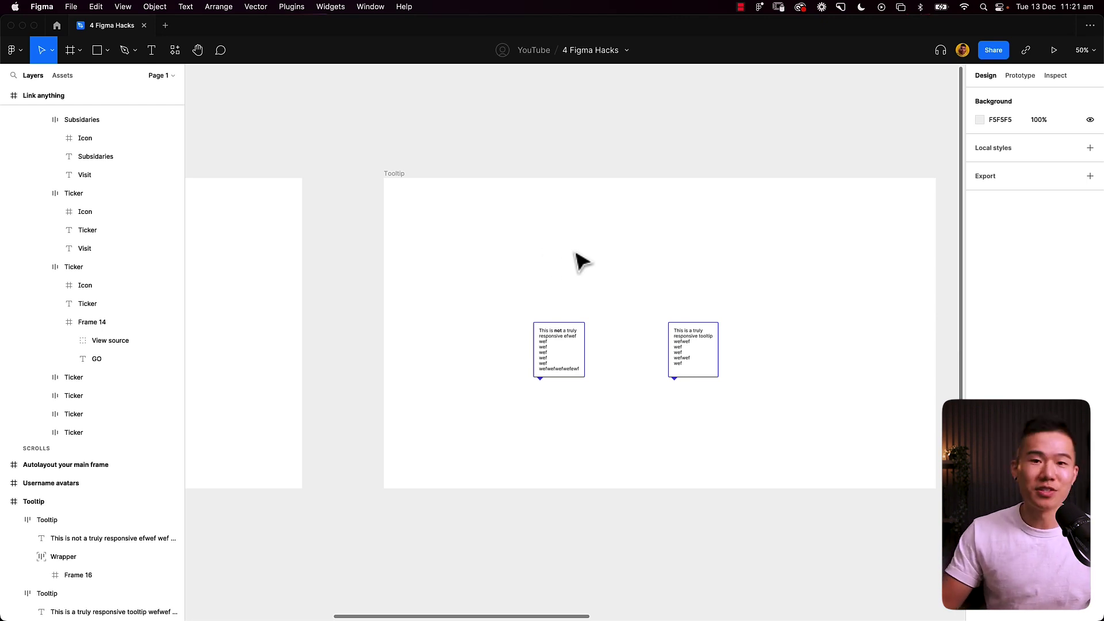
# Step: Drag the Hero section lower inside Autolayout your main frame
pyautogui.moveTo(660, 251); pyautogui.dragTo(115, 270)
pyautogui.moveTo(625, 236); pyautogui.dragTo(592, 247)
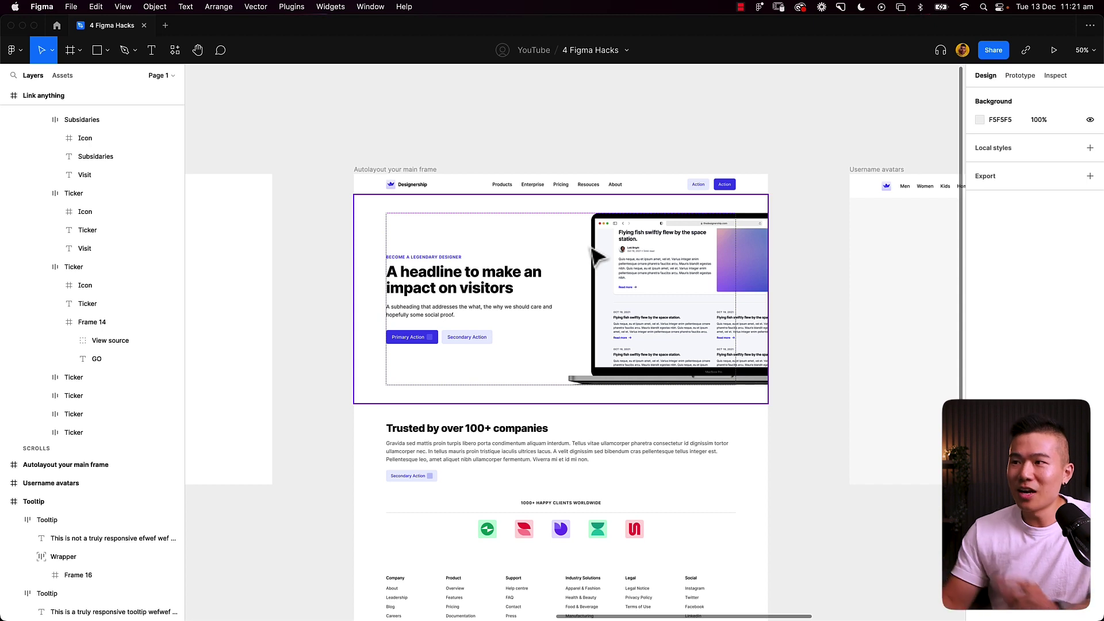
pyautogui.click(457, 253)
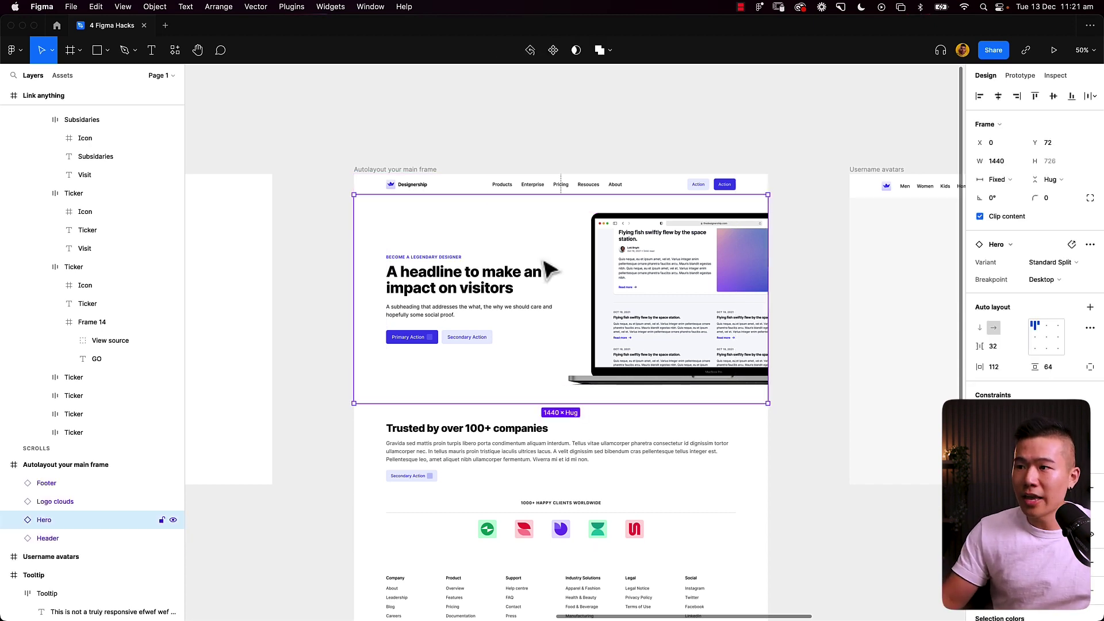
pyautogui.click(425, 173)
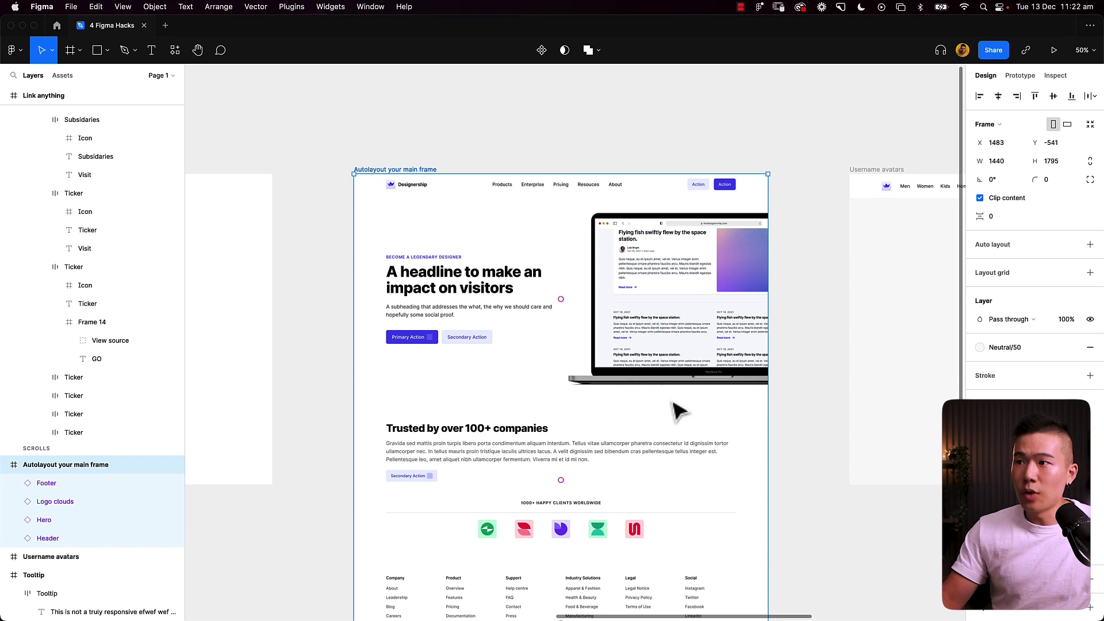
pyautogui.click(570, 362)
pyautogui.moveTo(566, 345); pyautogui.dragTo(537, 510)
pyautogui.scroll(-3, 525, 451)
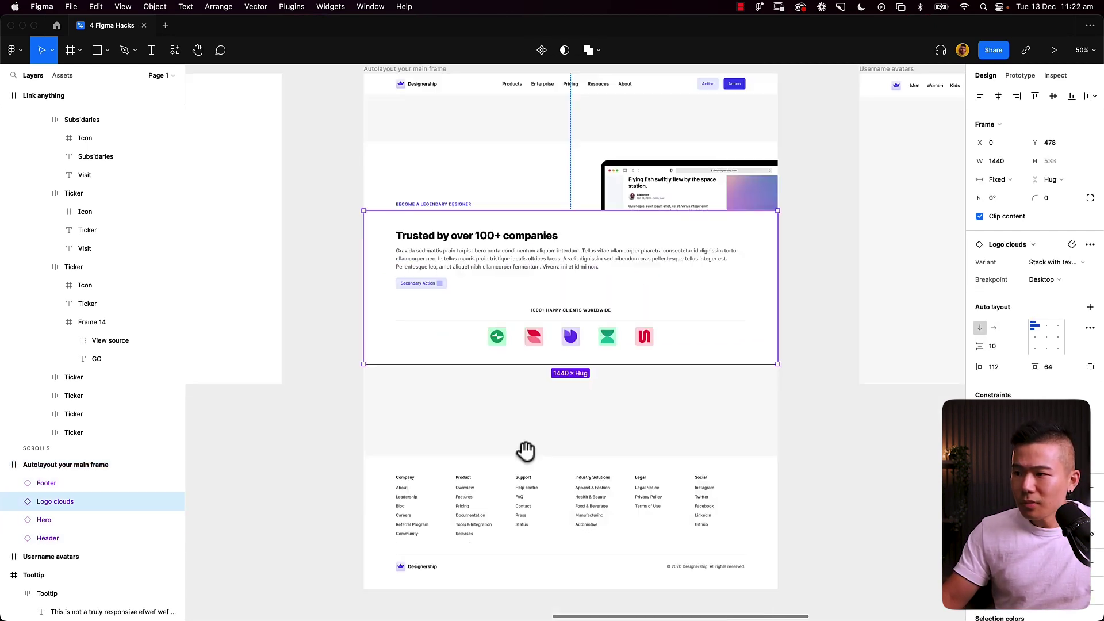
# Step: Undo stray moves and add auto layout to Autolayout your main frame with Shift+A
pyautogui.click(514, 500)
pyautogui.hotkey('ctrl', 'z')
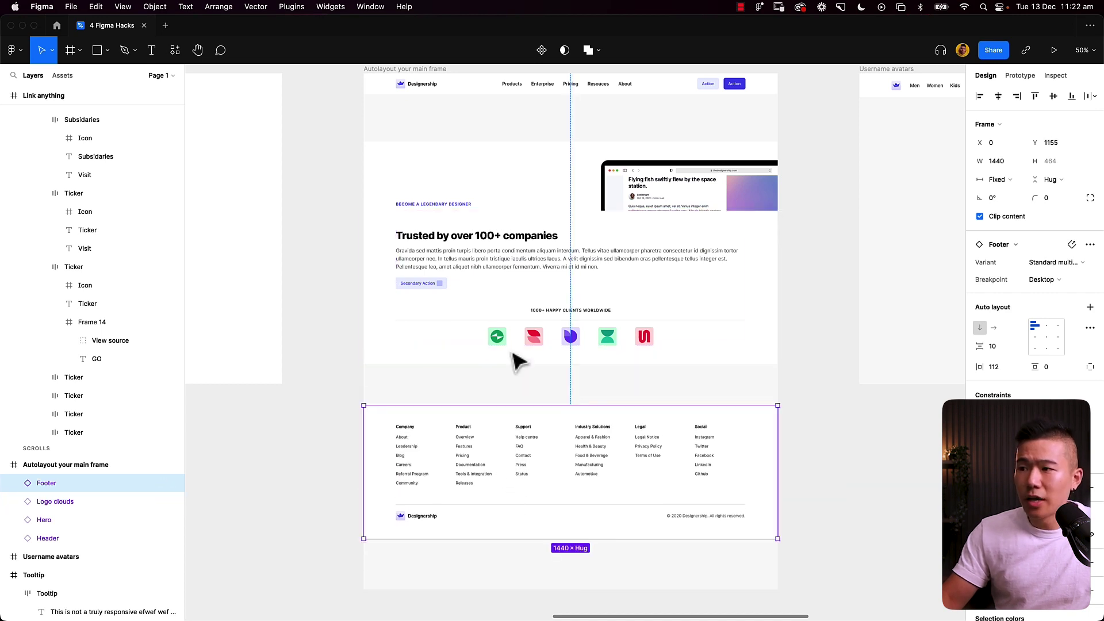
pyautogui.click(525, 315)
pyautogui.hotkey('ctrl', 'z')
pyautogui.hotkey('ctrl', 'z')
pyautogui.hotkey('ctrl', 'z')
pyautogui.hotkey('ctrl', 'z')
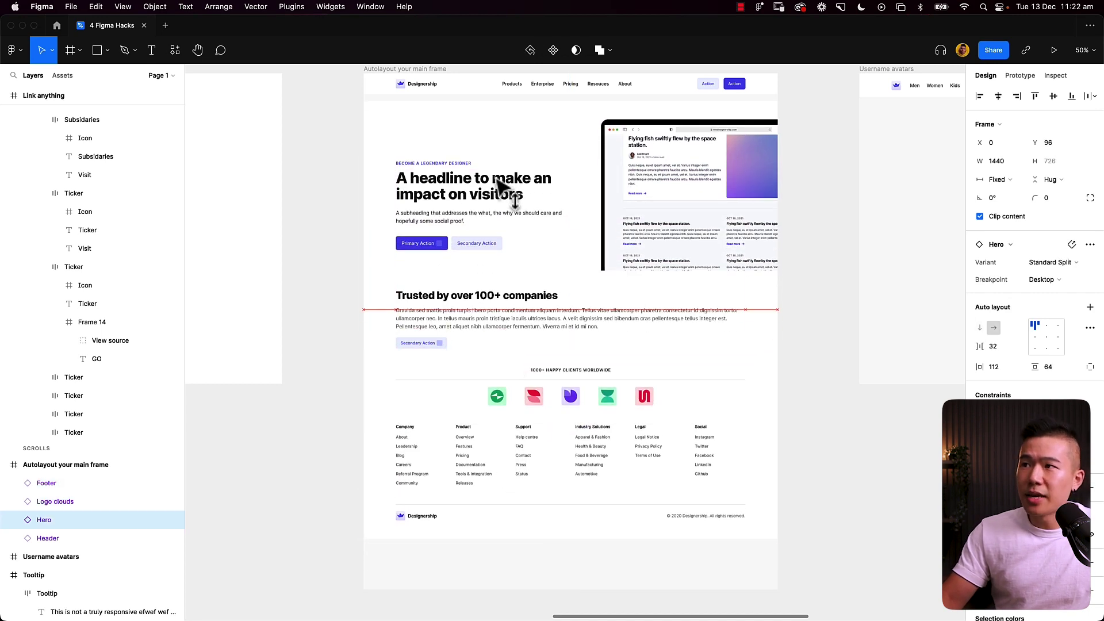
pyautogui.click(822, 255)
pyautogui.scroll(2, 748, 230)
pyautogui.click(442, 117)
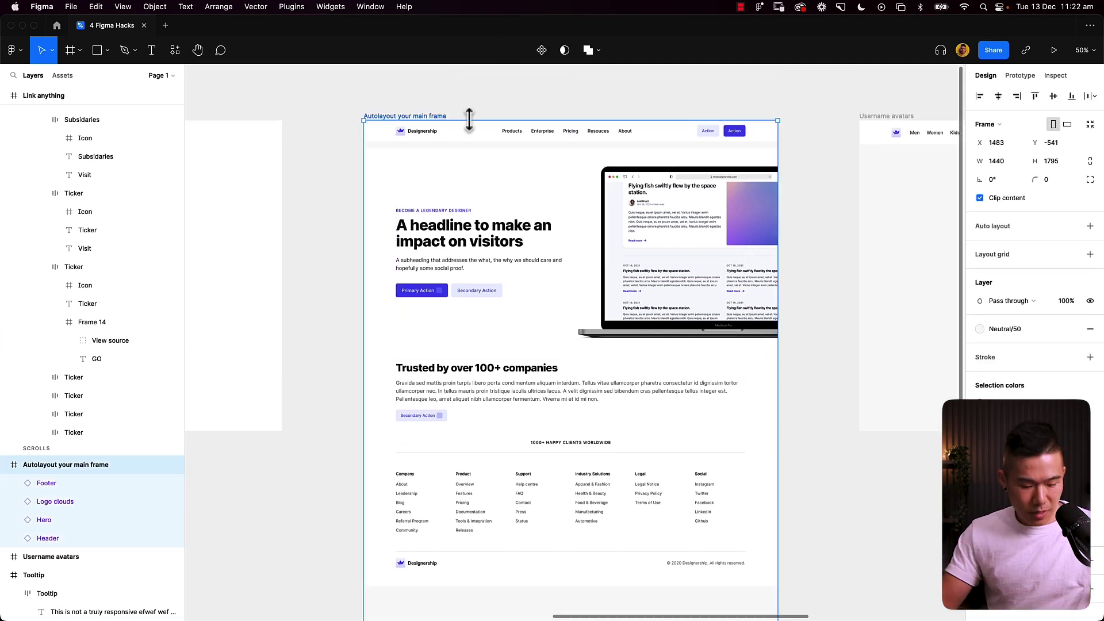
pyautogui.hotkey('shift', 'a')
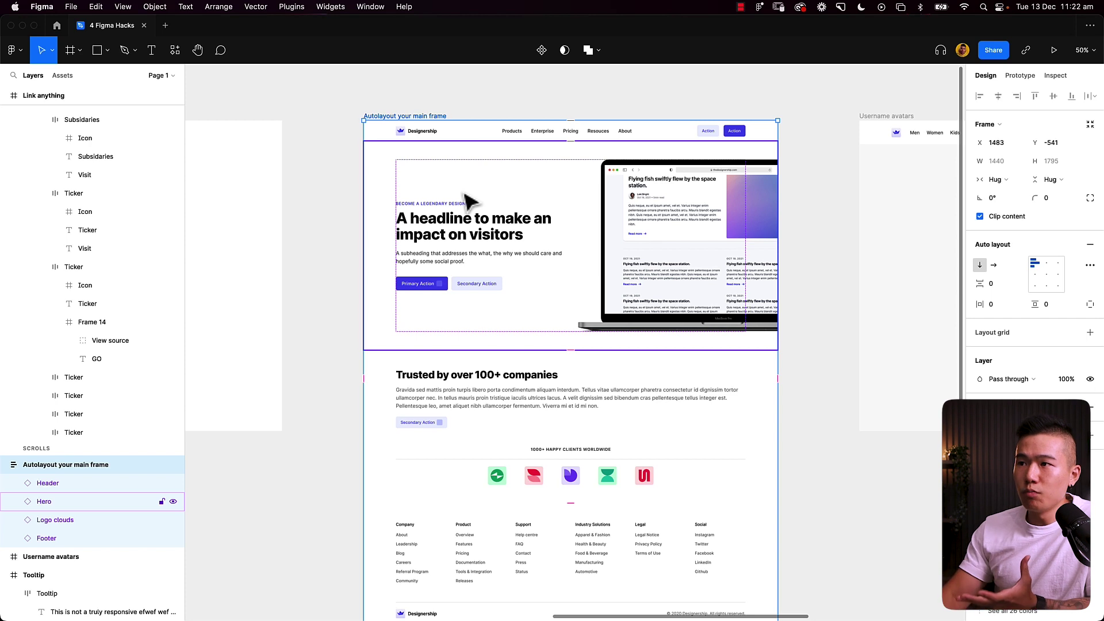
# Step: Reorder the stack so Hero sits below Header and Logo clouds sits above Footer
pyautogui.click(460, 212)
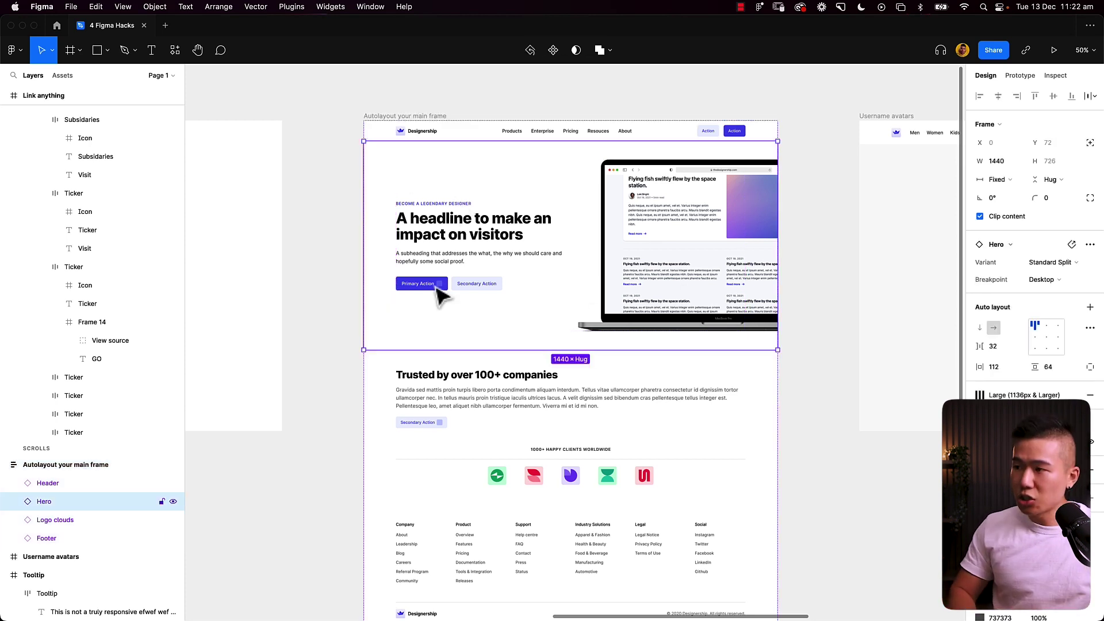
pyautogui.press('Down')
pyautogui.press('Up')
pyautogui.press('Down')
pyautogui.press('Down')
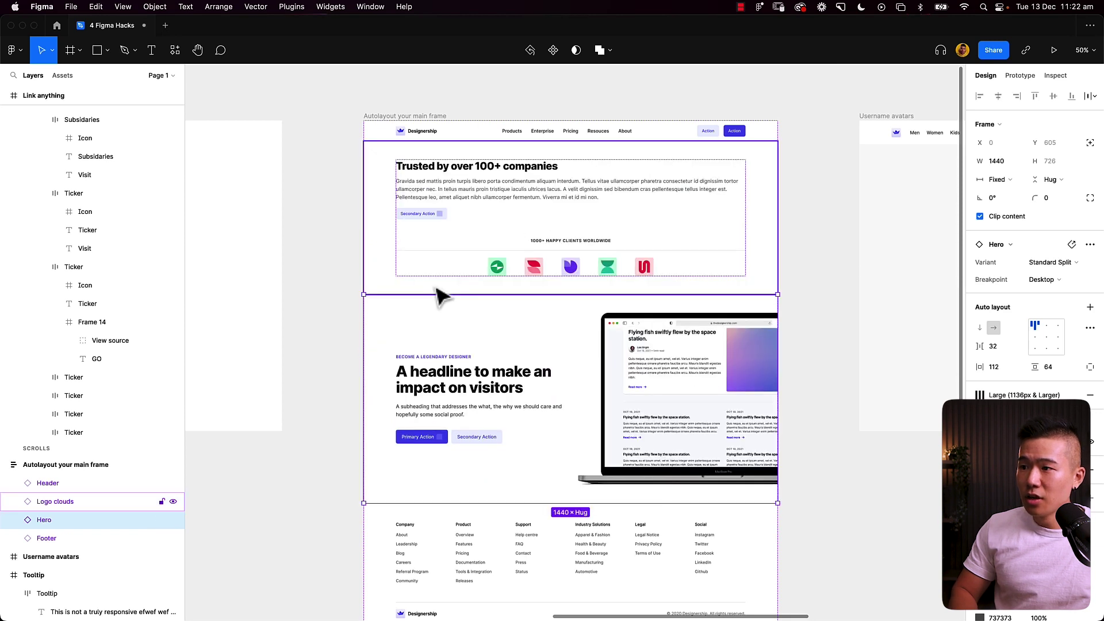
pyautogui.press('Up')
pyautogui.press('Up')
pyautogui.click(505, 395)
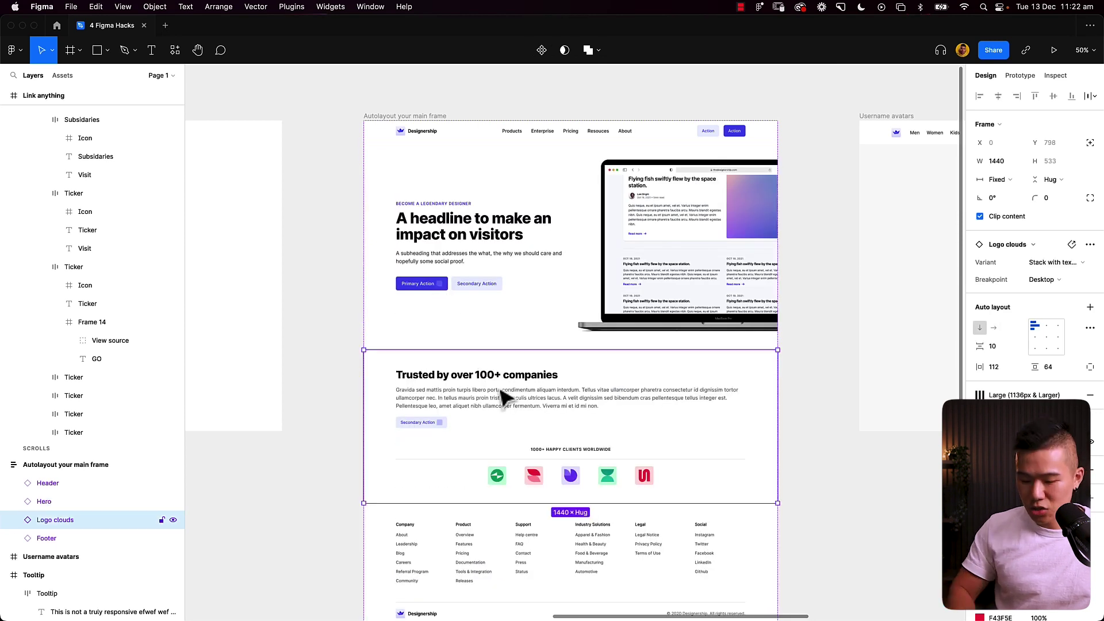
pyautogui.press('Up')
pyautogui.press('Down')
pyautogui.press('Down')
pyautogui.press('Up')
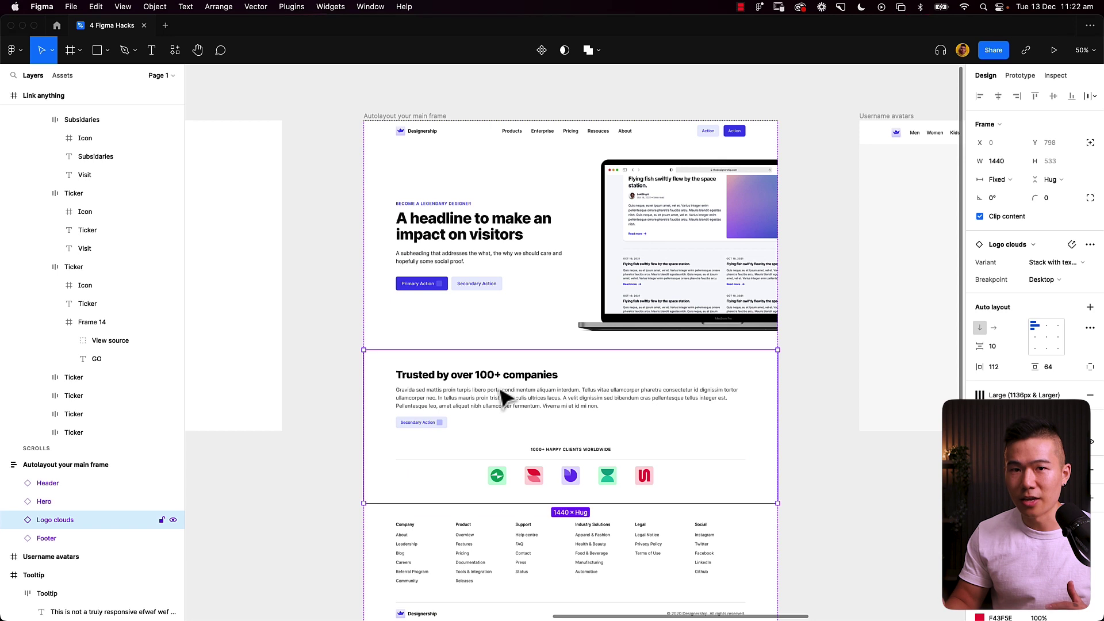
# Step: Open the components library for the main frame and clear the old search
pyautogui.click(371, 115)
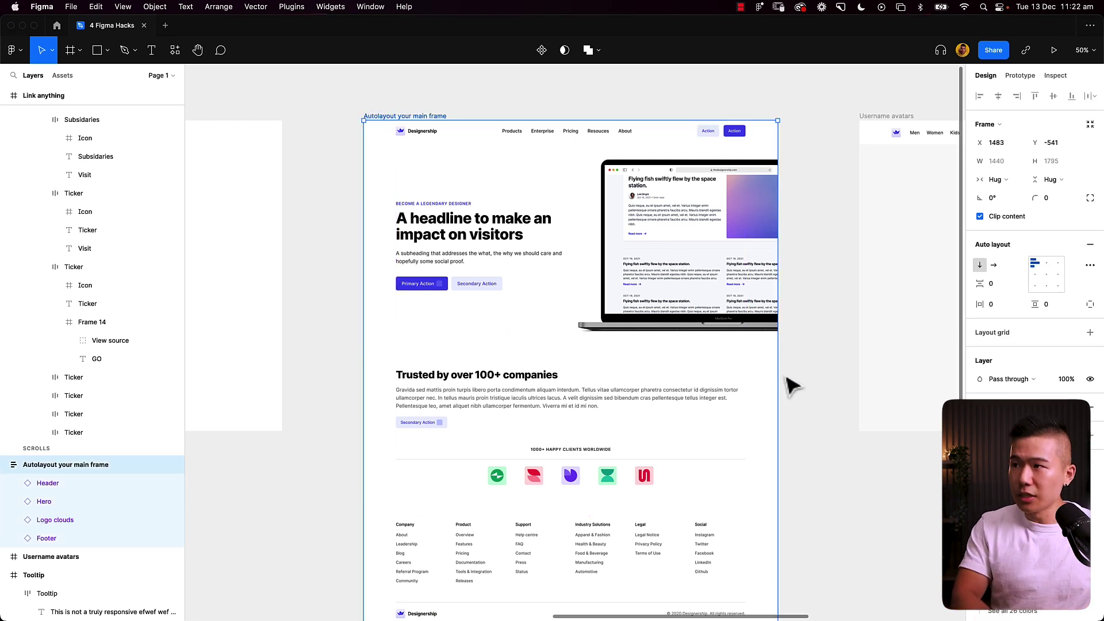
pyautogui.hotkey('shift', 'i')
pyautogui.press('BackSpace')
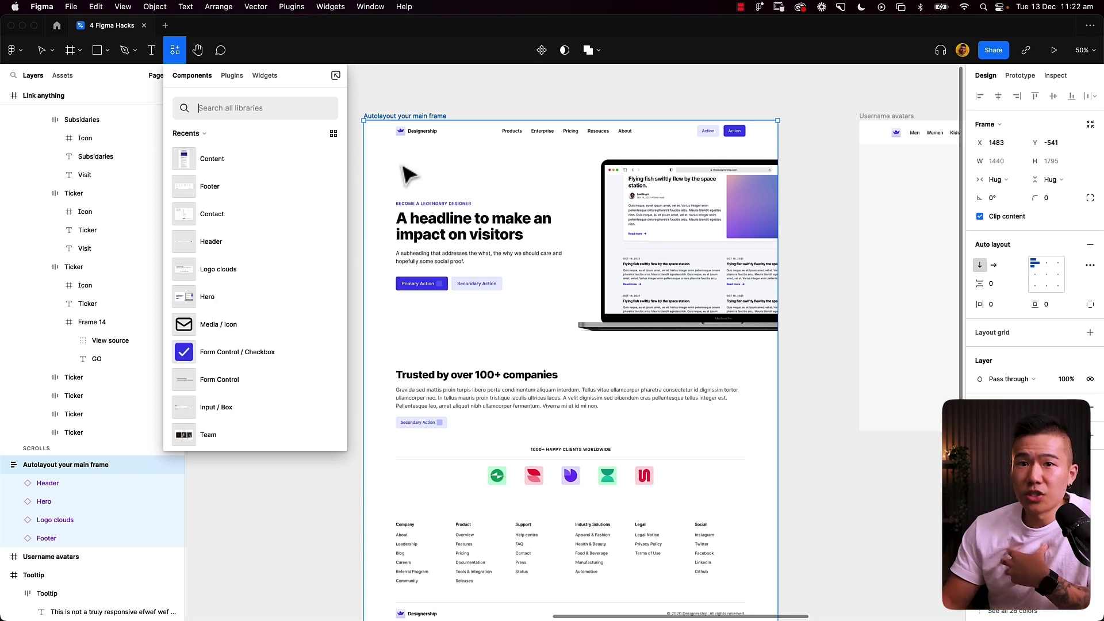
# Step: Insert the Contact component into the main frame and move it above the Footer
pyautogui.click(225, 223)
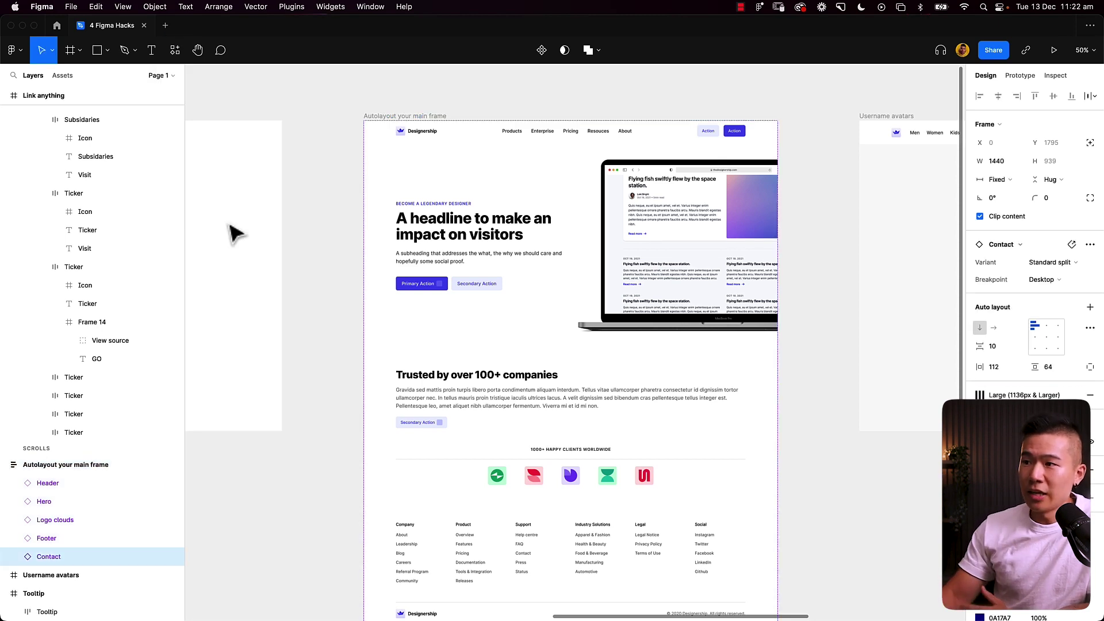
pyautogui.scroll(-5, 678, 322)
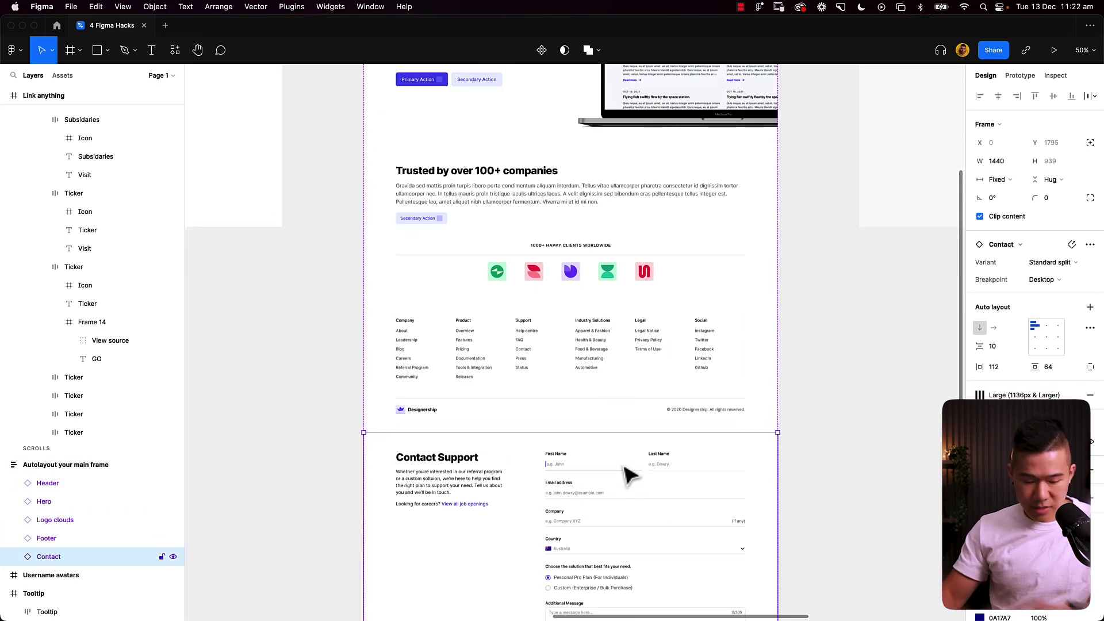
pyautogui.press('Up')
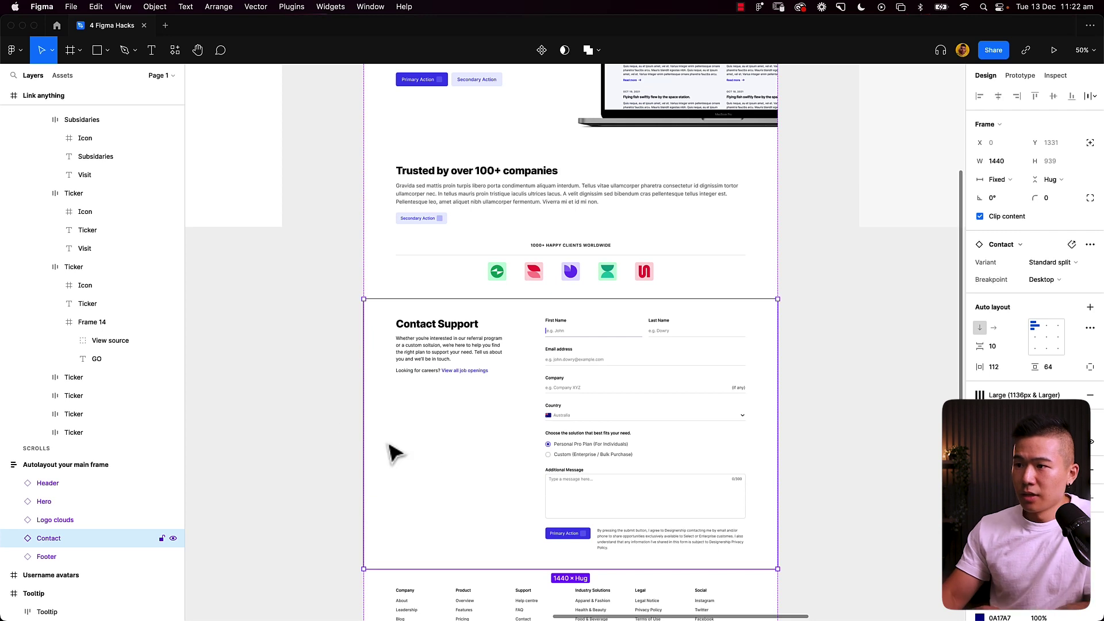
pyautogui.click(298, 425)
pyautogui.scroll(1, 299, 429)
pyautogui.scroll(4, 299, 429)
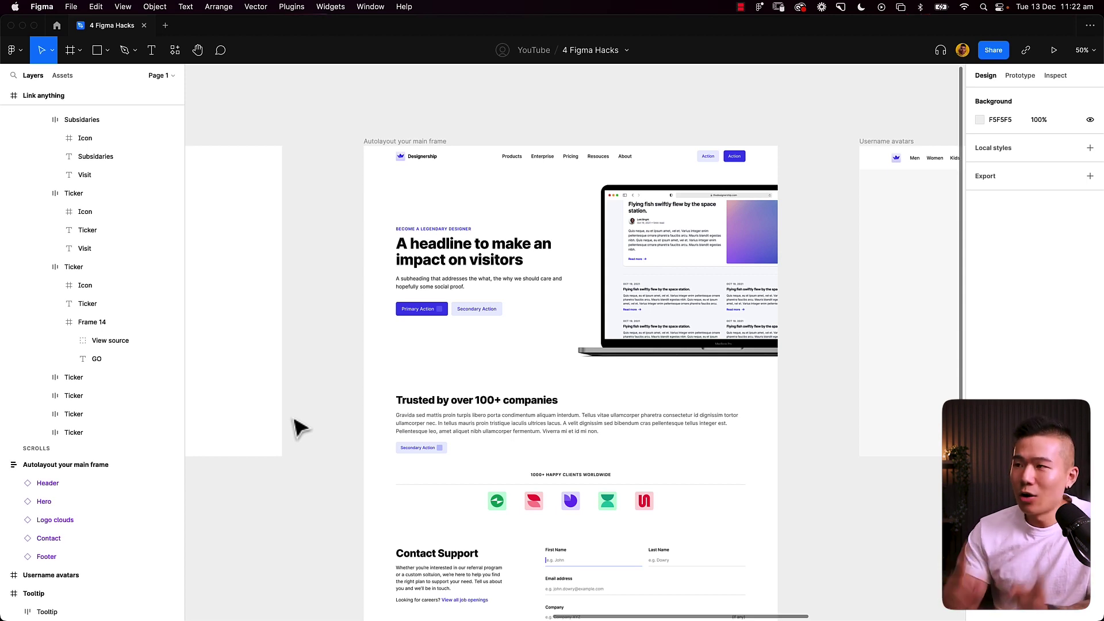
# Step: Centre the Username avatars frame, set zoom to 75%, and pan to the header's username area
pyautogui.hscroll(10, 793, 108)
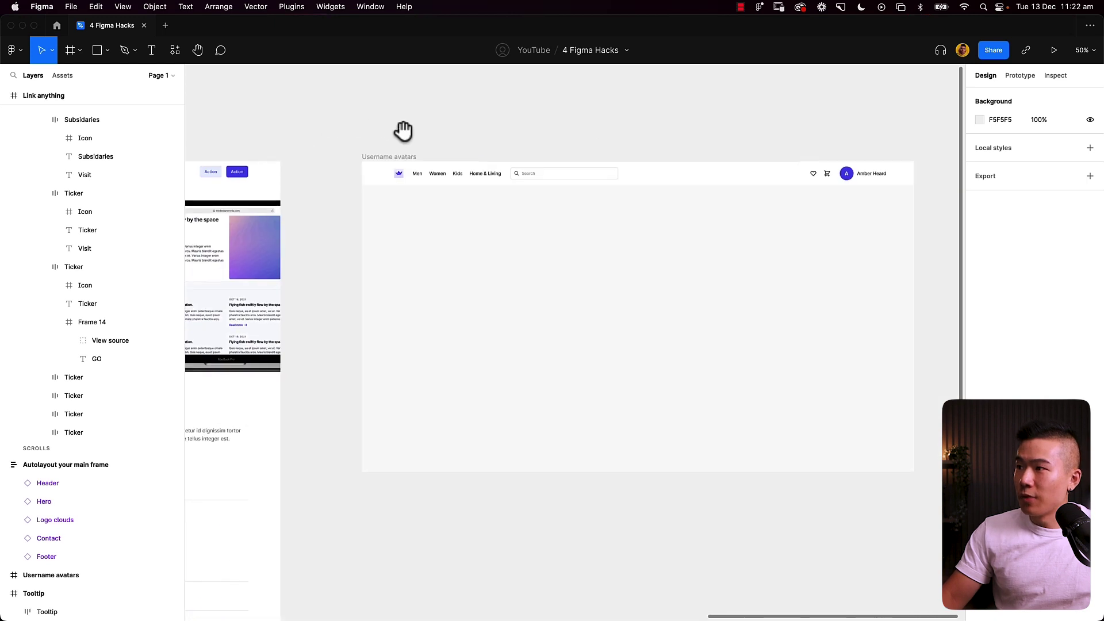
pyautogui.moveTo(463, 130); pyautogui.dragTo(424, 140)
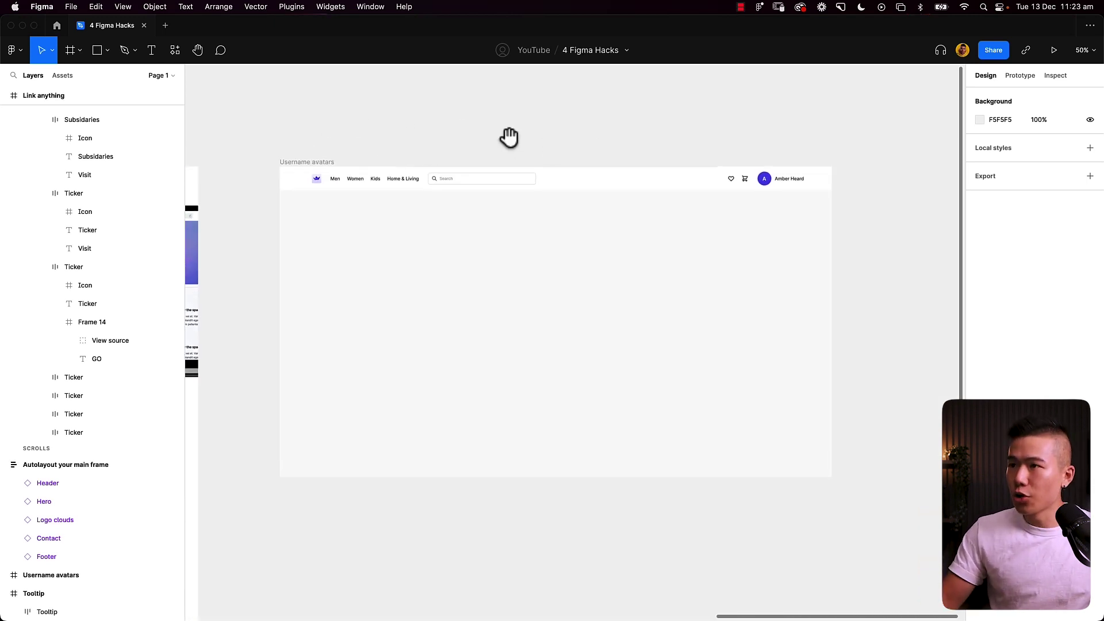
pyautogui.moveTo(508, 136); pyautogui.dragTo(509, 144)
pyautogui.click(1079, 56)
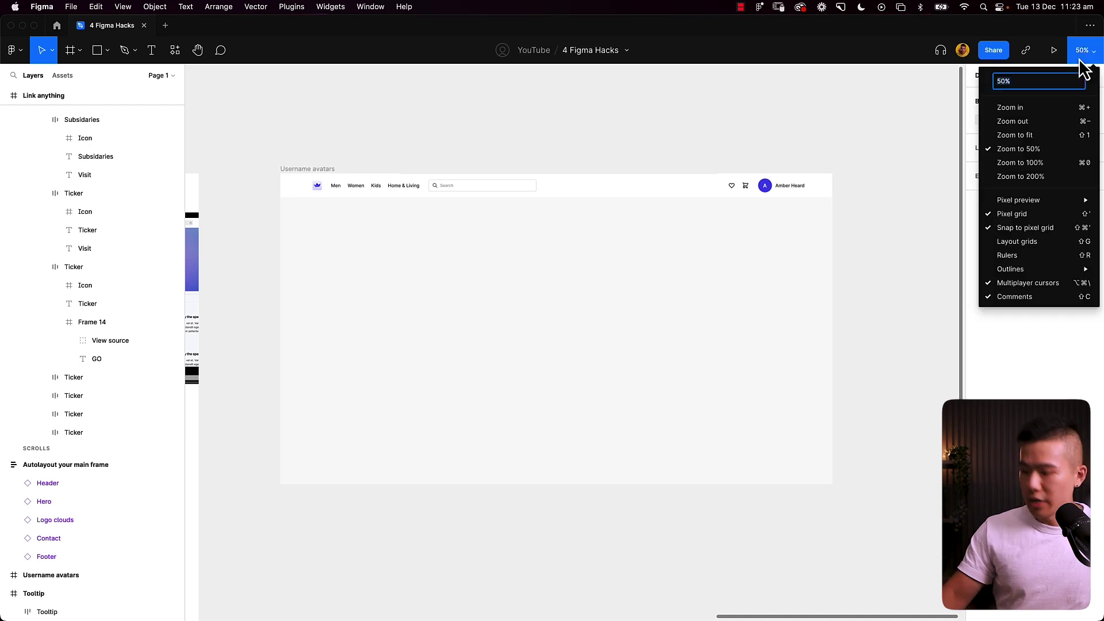
pyautogui.write('75')
pyautogui.press('Return')
pyautogui.moveTo(595, 212); pyautogui.dragTo(615, 224)
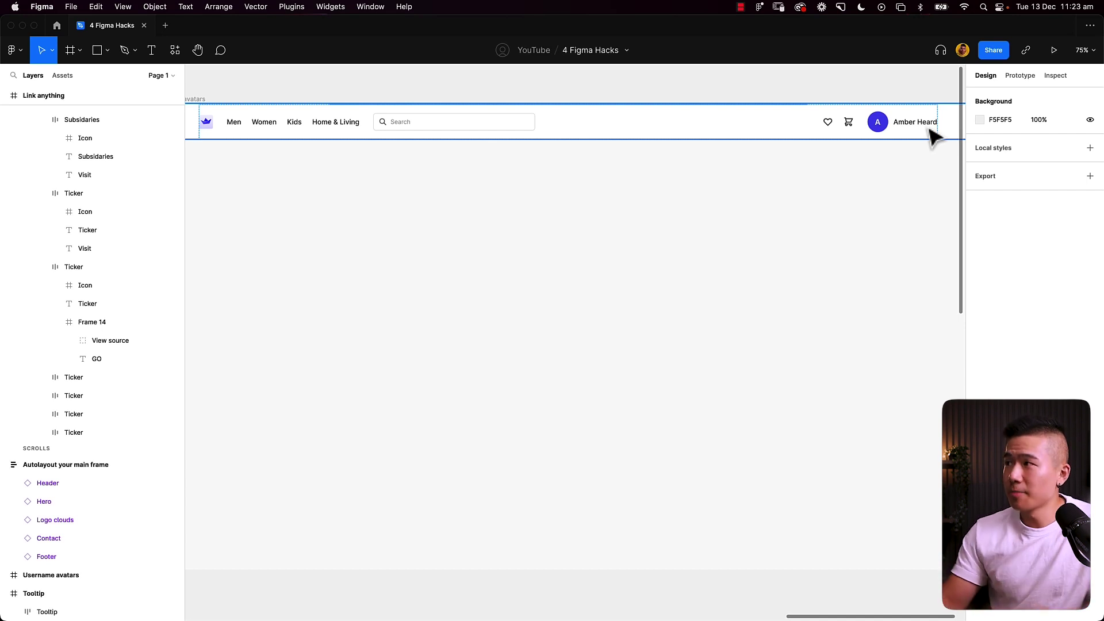
# Step: Replace the header username with a new full name and change the avatar initial to M
pyautogui.doubleClick(926, 123)
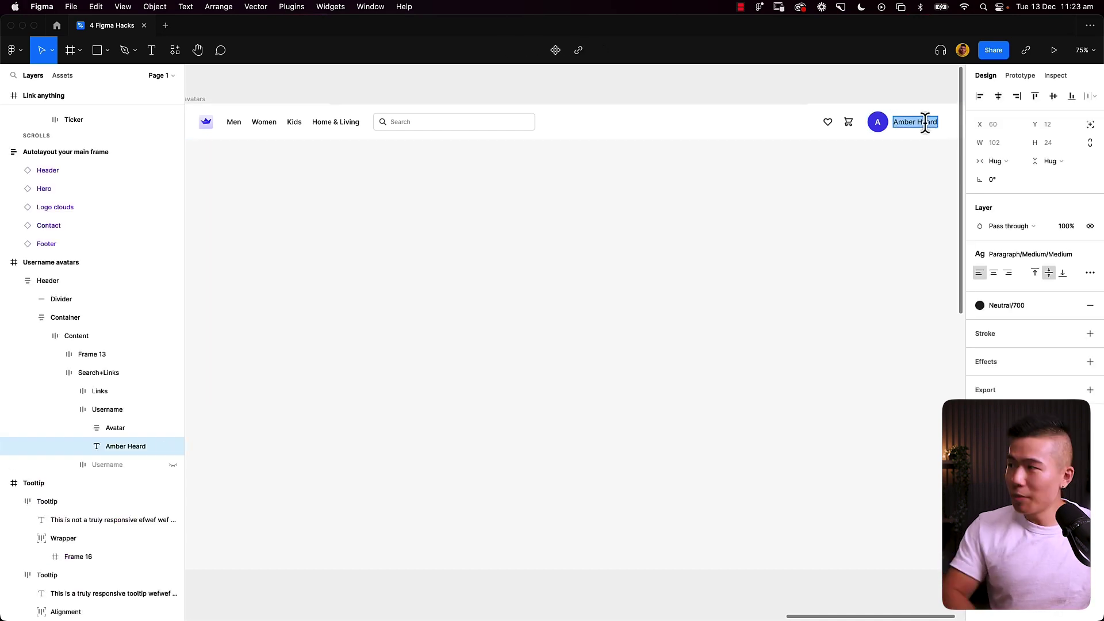
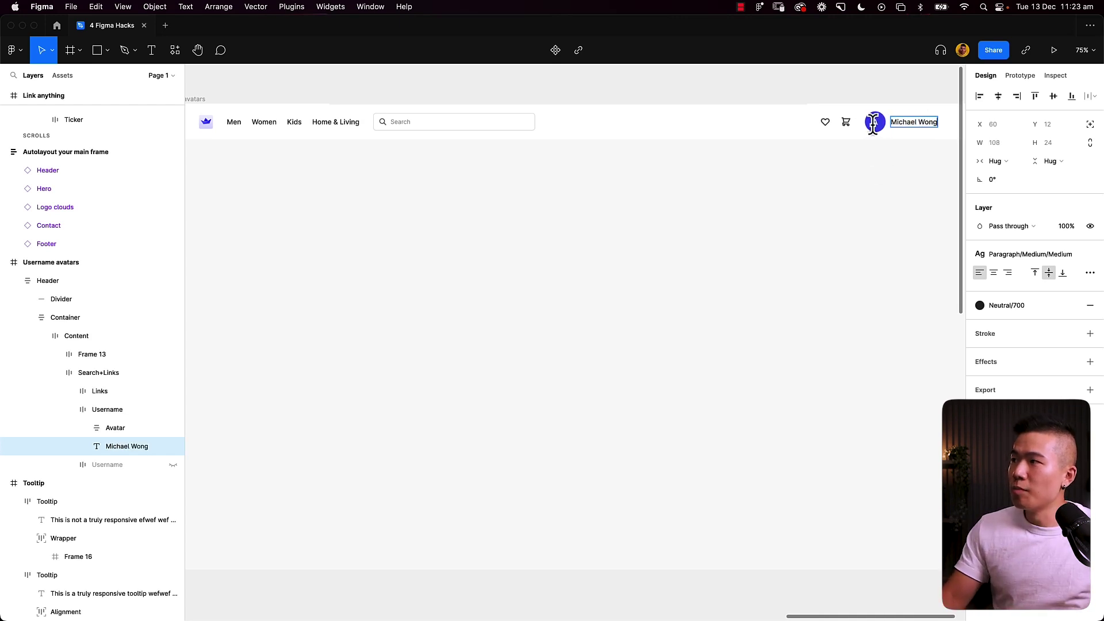
pyautogui.click(874, 123)
pyautogui.doubleClick(874, 123)
pyautogui.write('M')
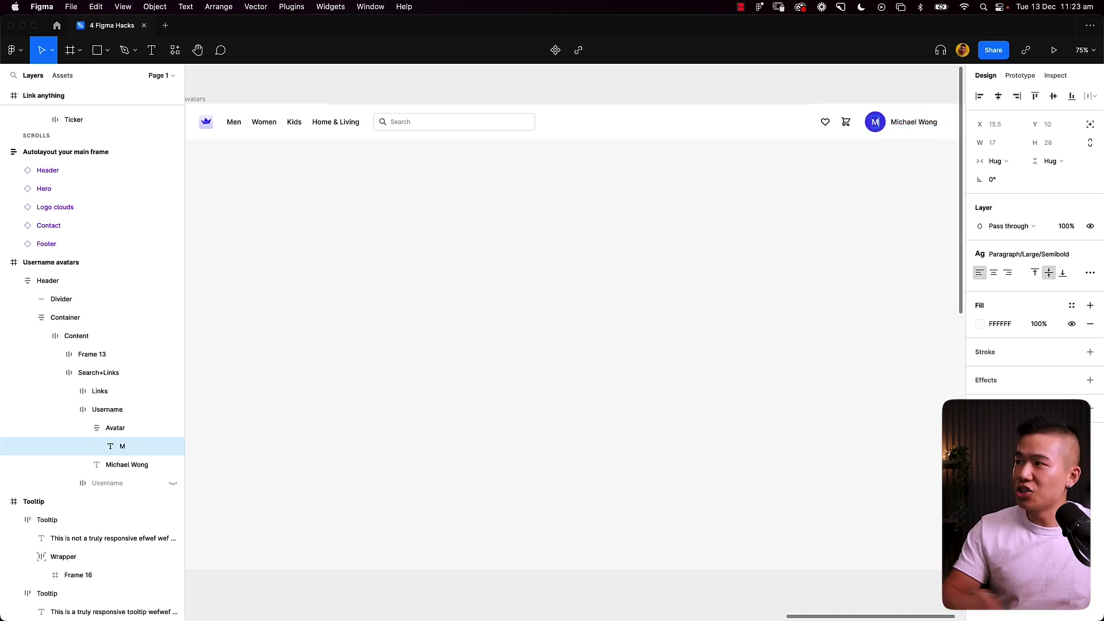
pyautogui.click(914, 224)
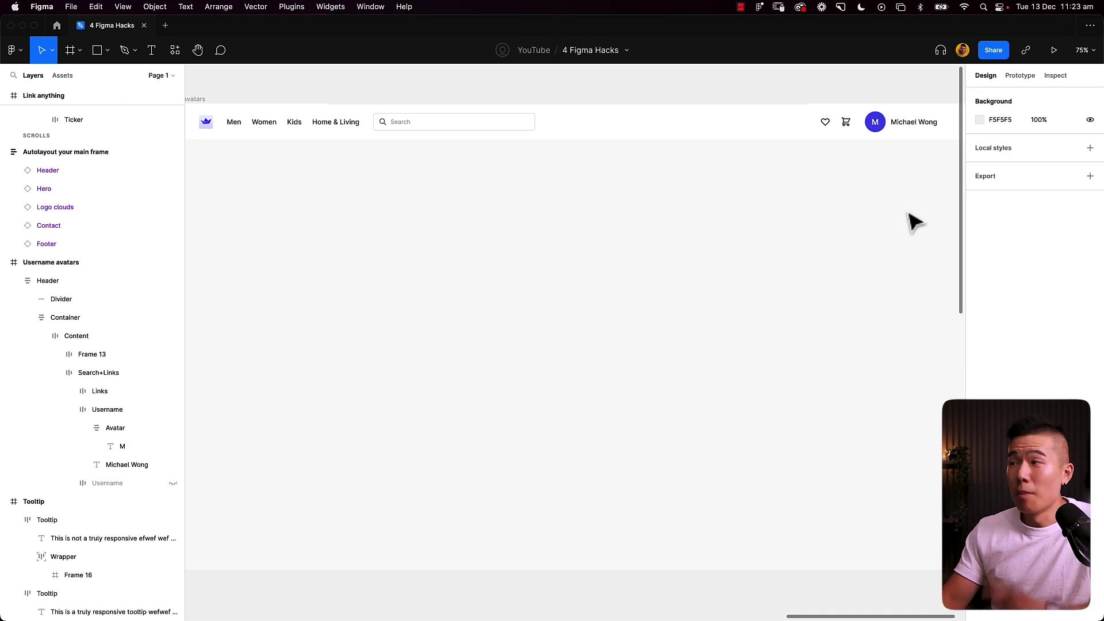
# Step: Drill down to select the header's Username frame holding the avatar and name
pyautogui.click(904, 139)
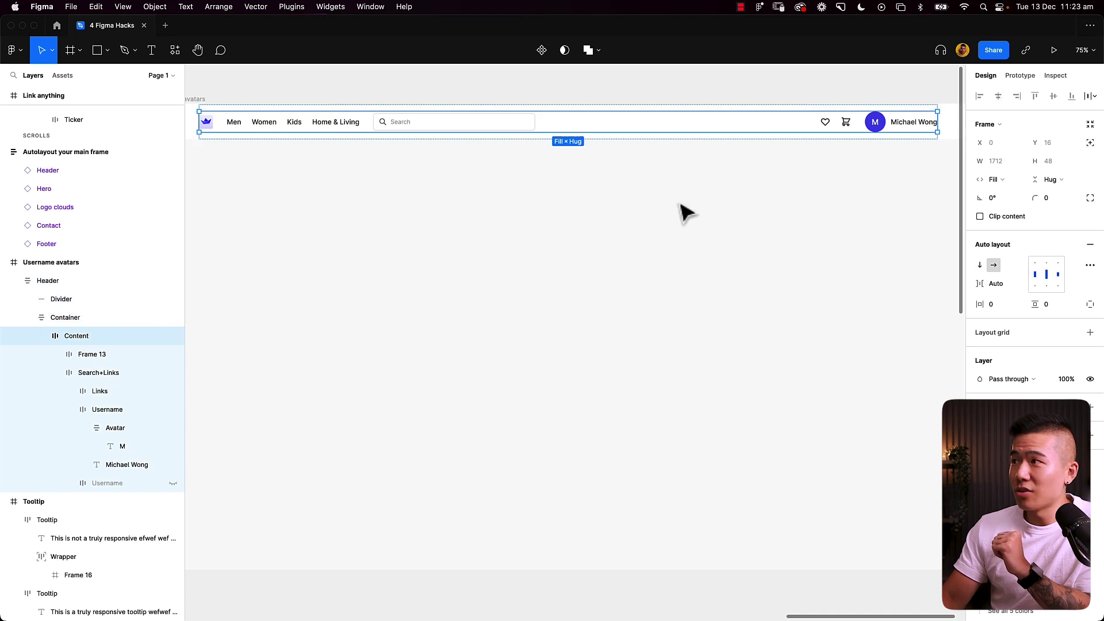
pyautogui.click(907, 130)
pyautogui.click(901, 131)
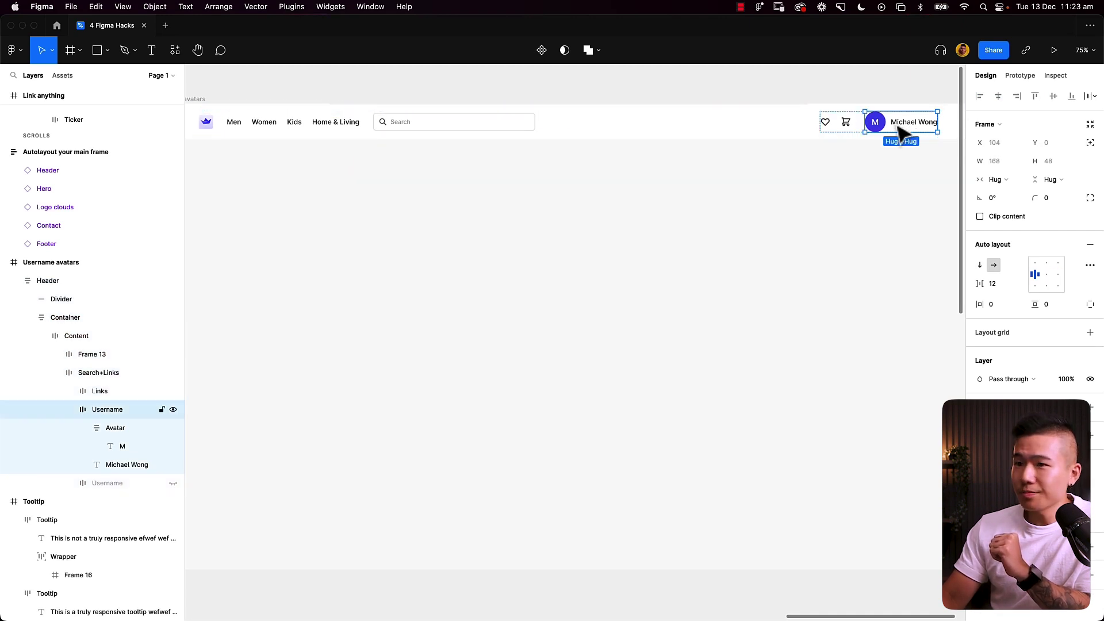
# Step: Change the Username main component's name to a new first name starting with S
pyautogui.click(173, 410)
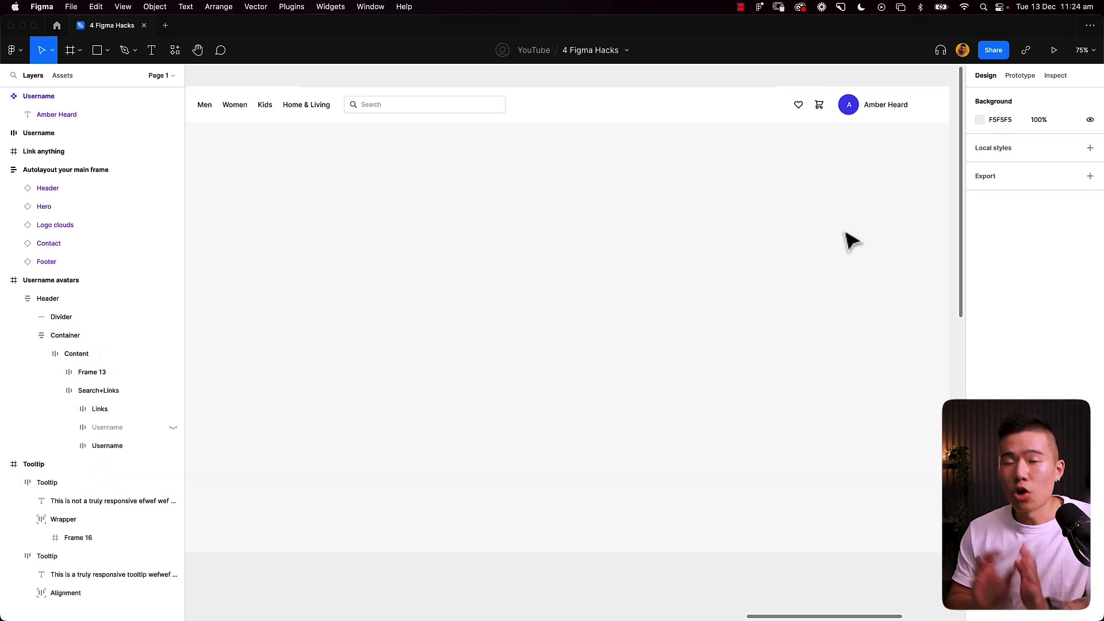
pyautogui.hscroll(10, 813, 211)
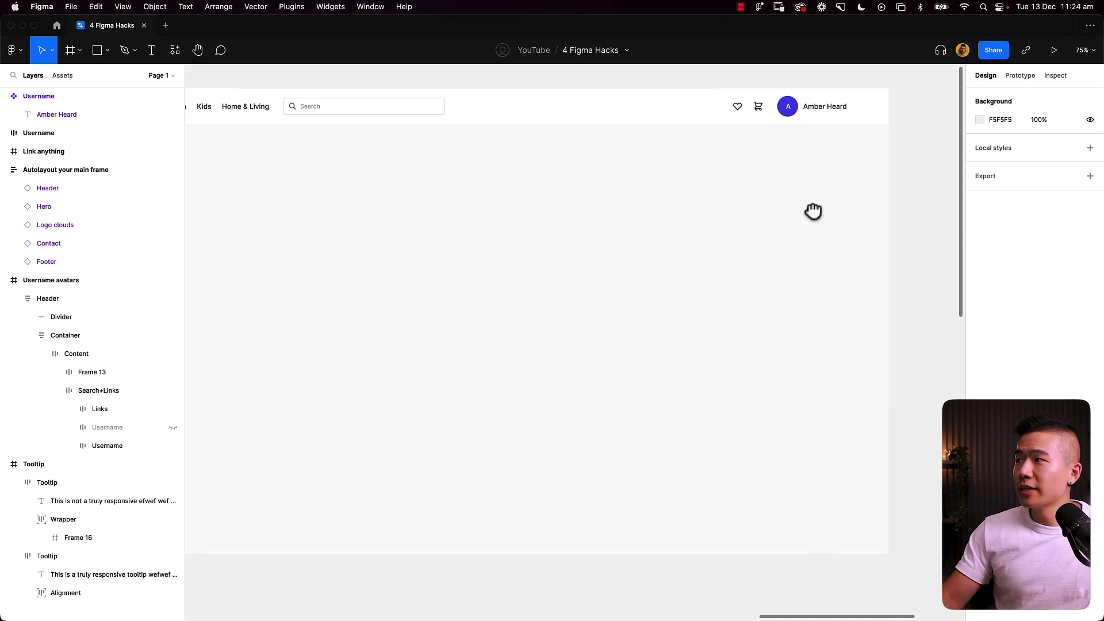
pyautogui.click(906, 165)
pyautogui.doubleClick(899, 165)
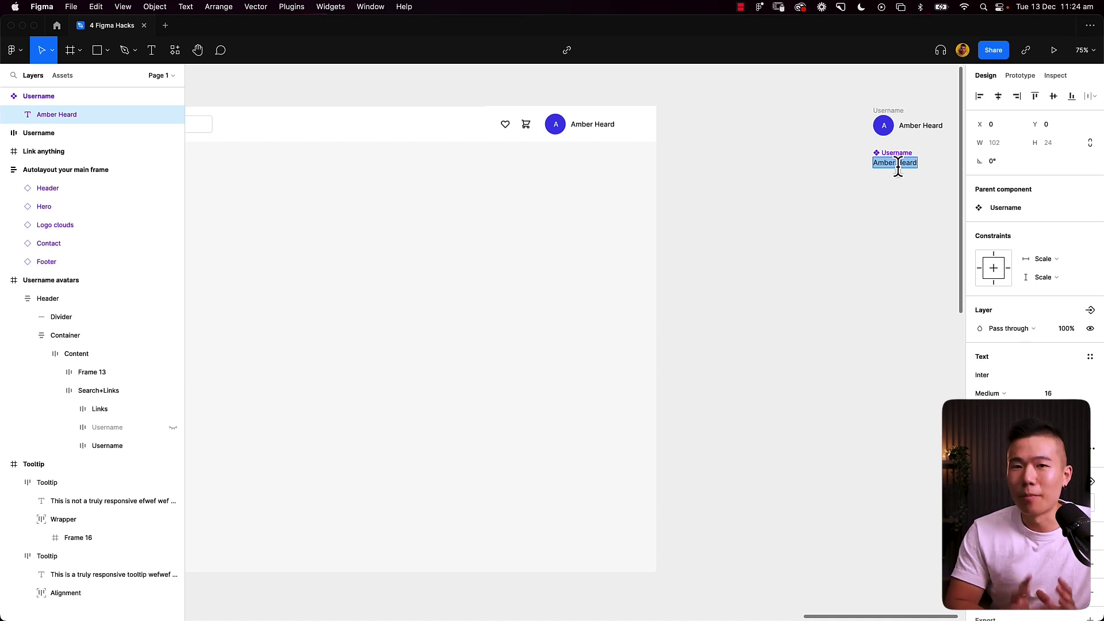
pyautogui.write('Michael')
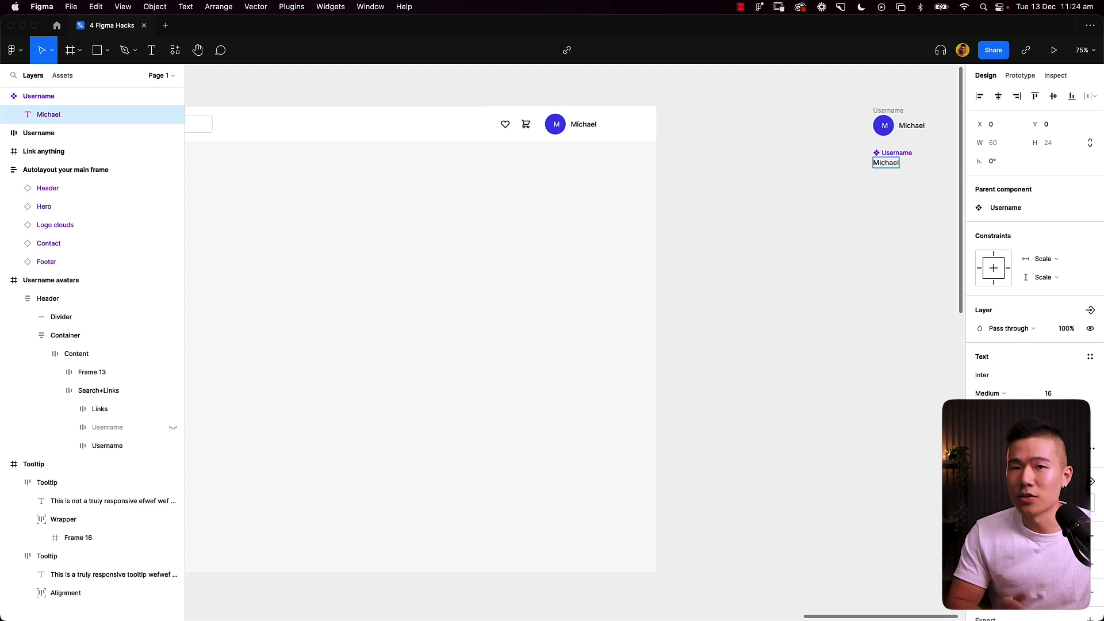
pyautogui.write('Sarah')
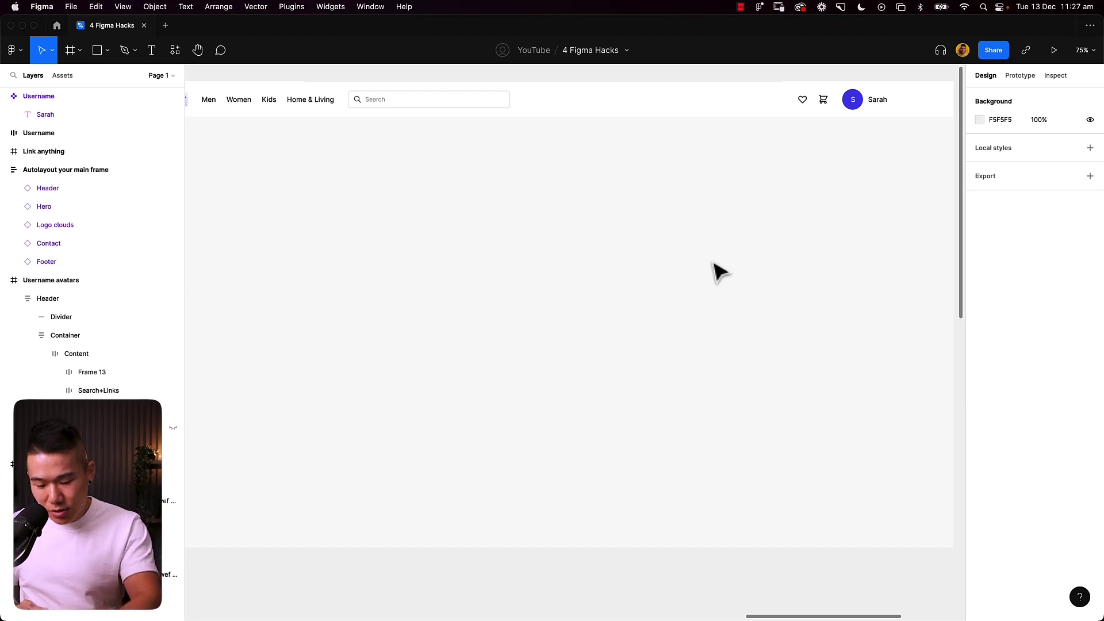
# Step: Add a name text layer, turn it into a component, and rename it Username-2
pyautogui.press('t')
pyautogui.click(519, 273)
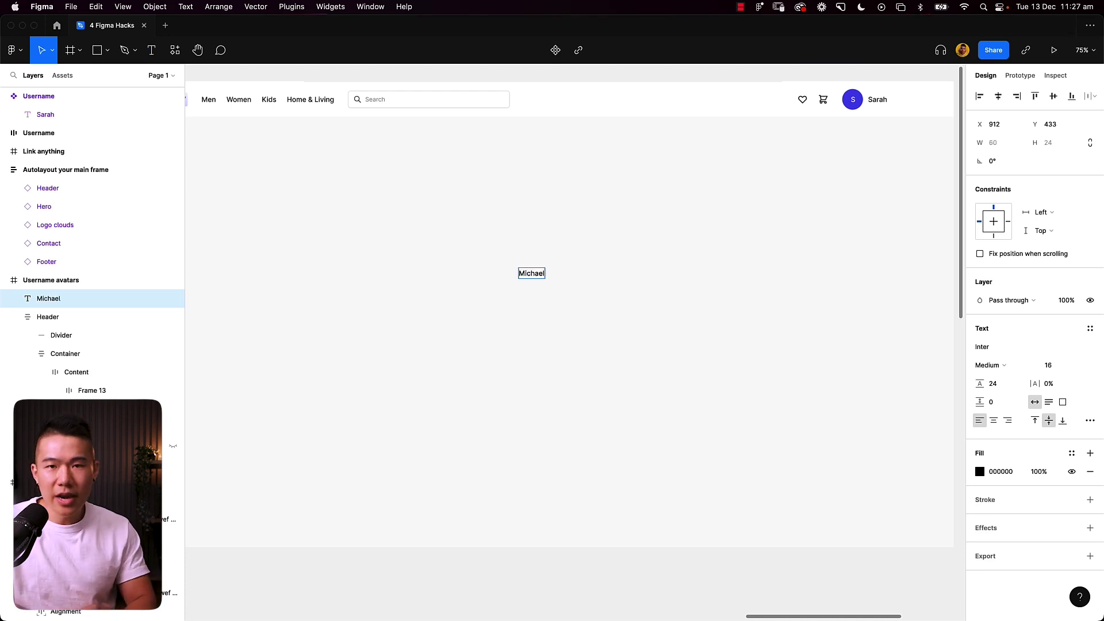
pyautogui.press('Escape')
pyautogui.moveTo(532, 269); pyautogui.dragTo(546, 290)
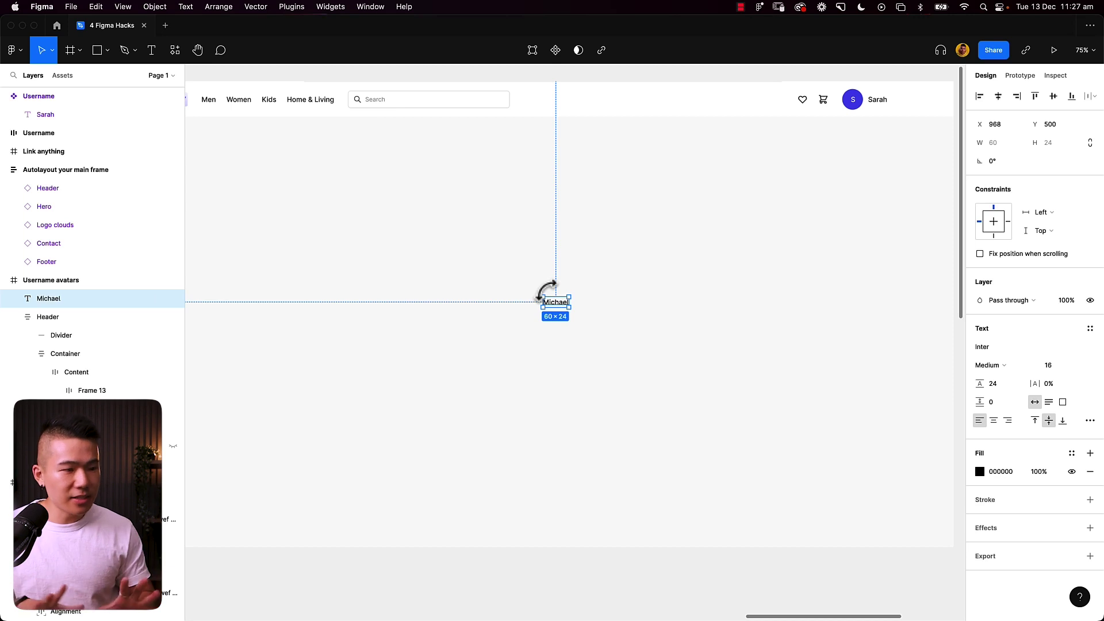
pyautogui.press('super+alt+k')
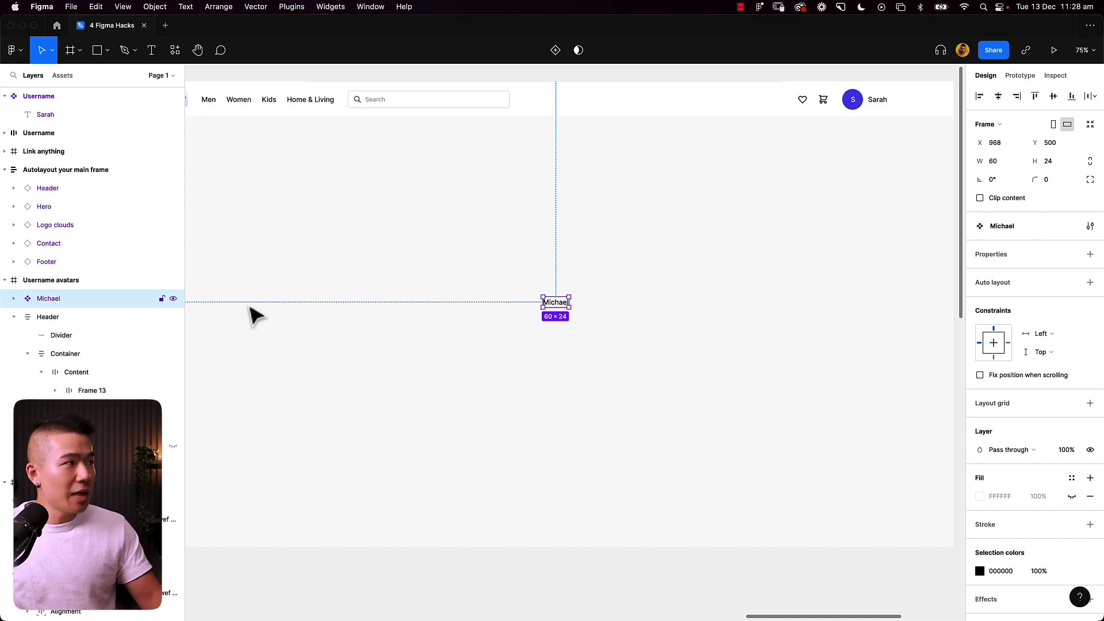
pyautogui.doubleClick(59, 303)
pyautogui.write('Username-2')
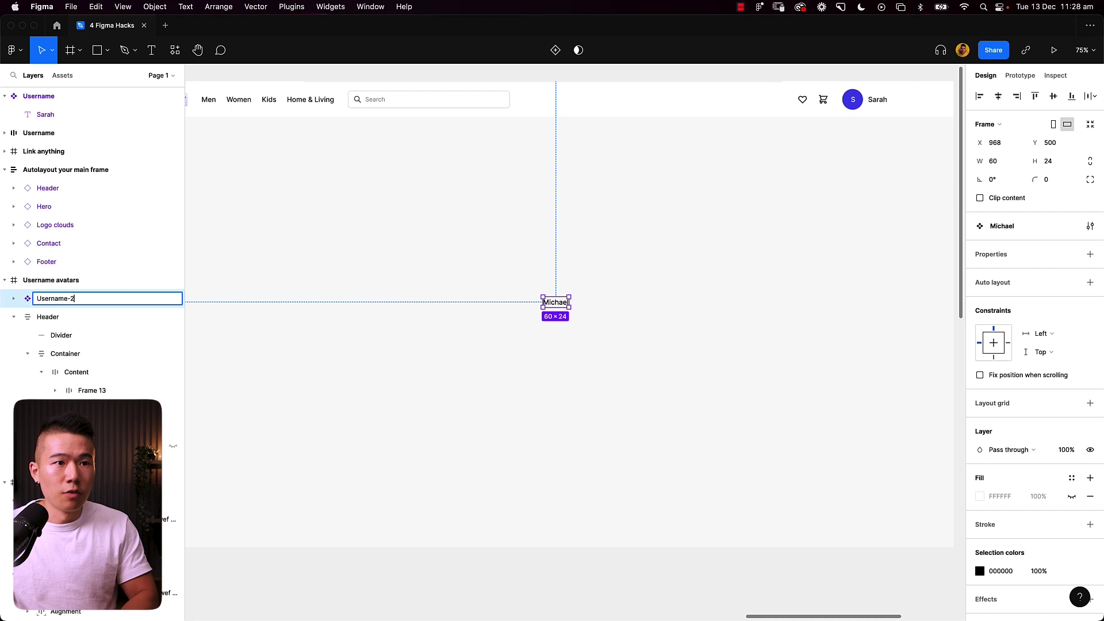
pyautogui.press('Return')
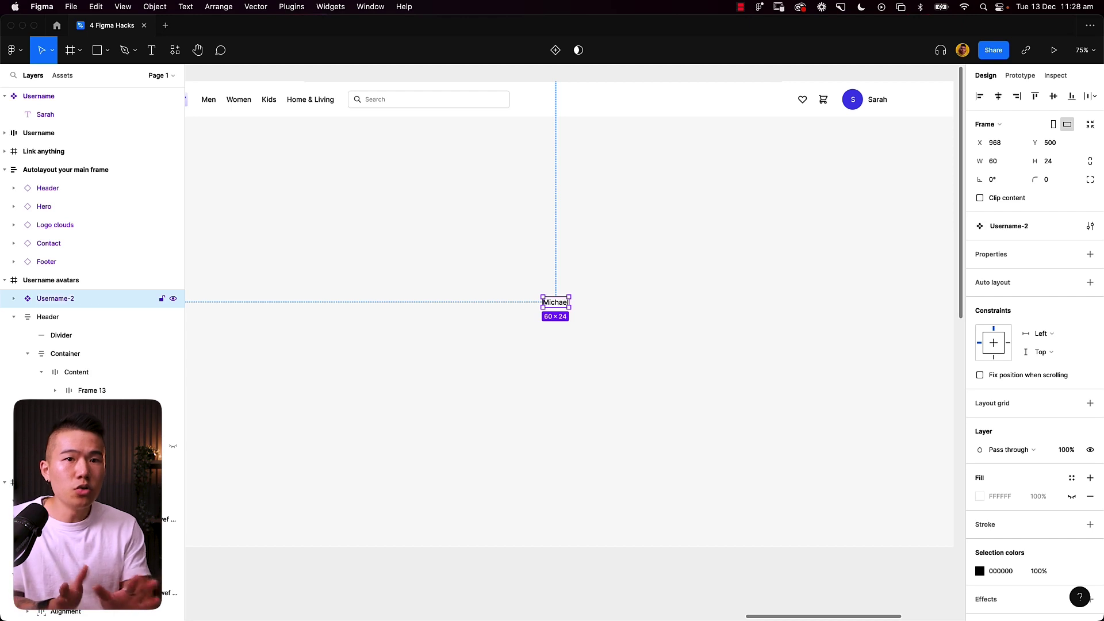
# Step: Pan the canvas until the Michael Username-2 instance is visible, then select it
pyautogui.click(520, 229)
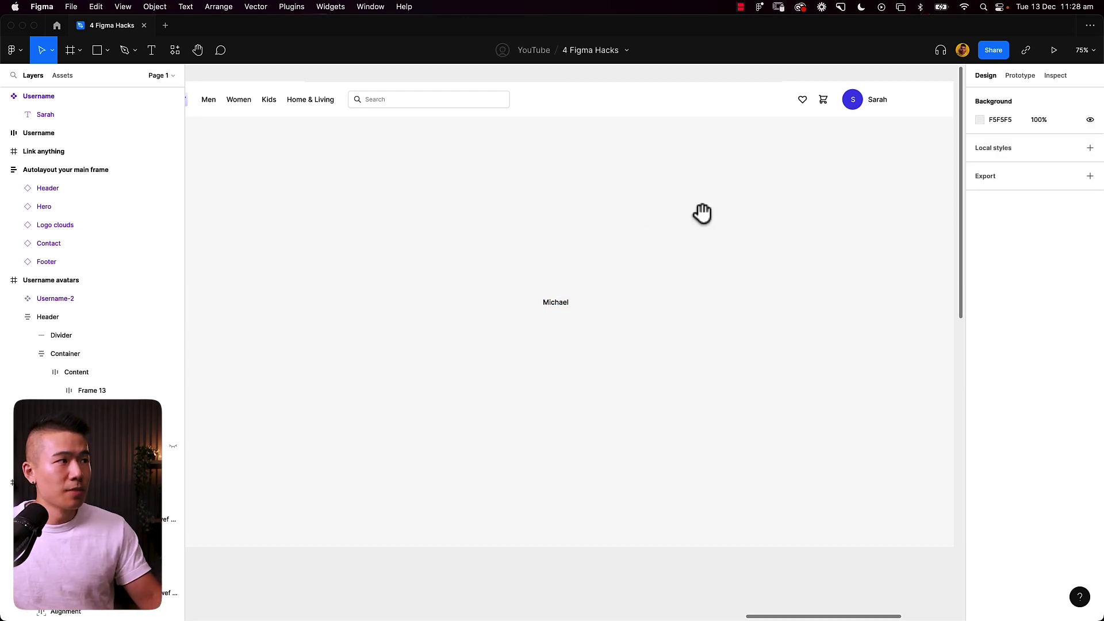
pyautogui.moveTo(702, 215); pyautogui.dragTo(307, 233)
pyautogui.click(763, 159)
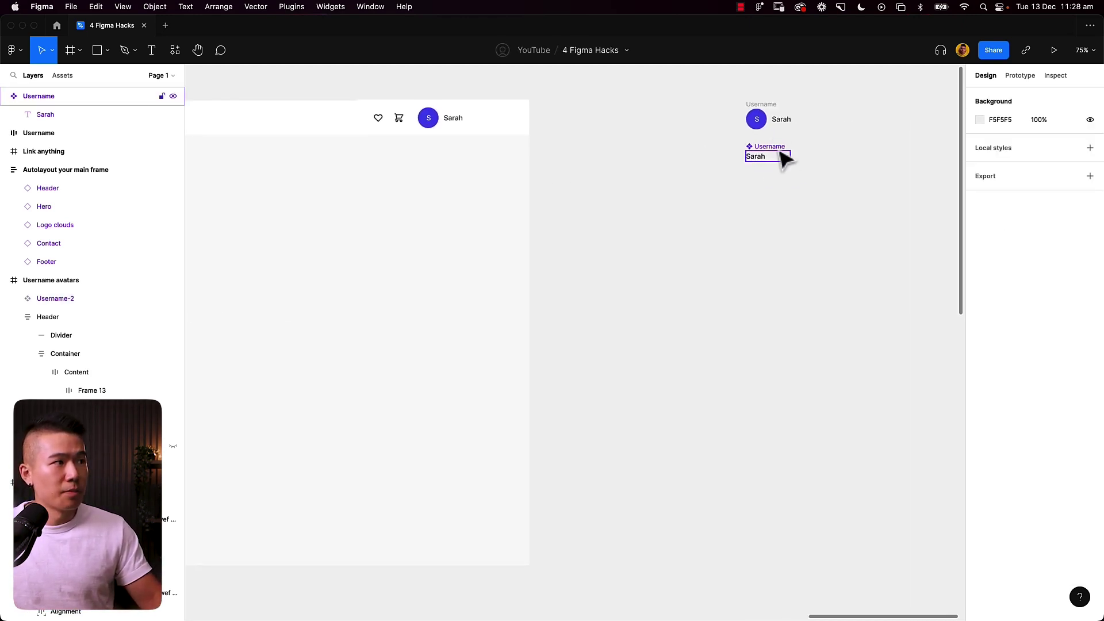
pyautogui.moveTo(345, 315); pyautogui.dragTo(539, 308)
pyautogui.click(483, 304)
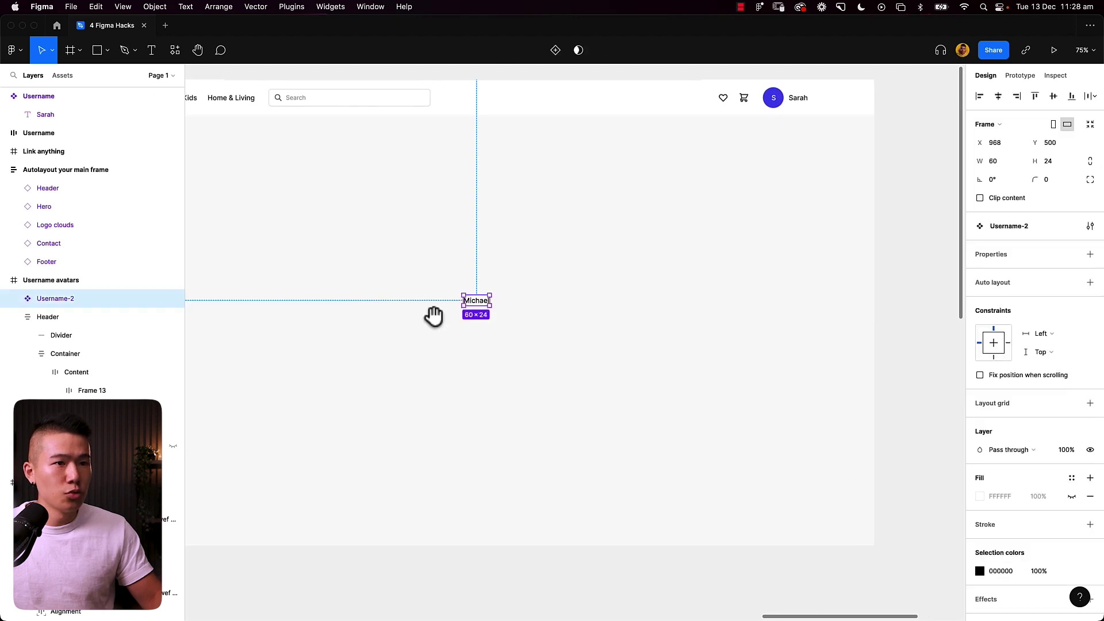
pyautogui.moveTo(434, 316); pyautogui.dragTo(475, 315)
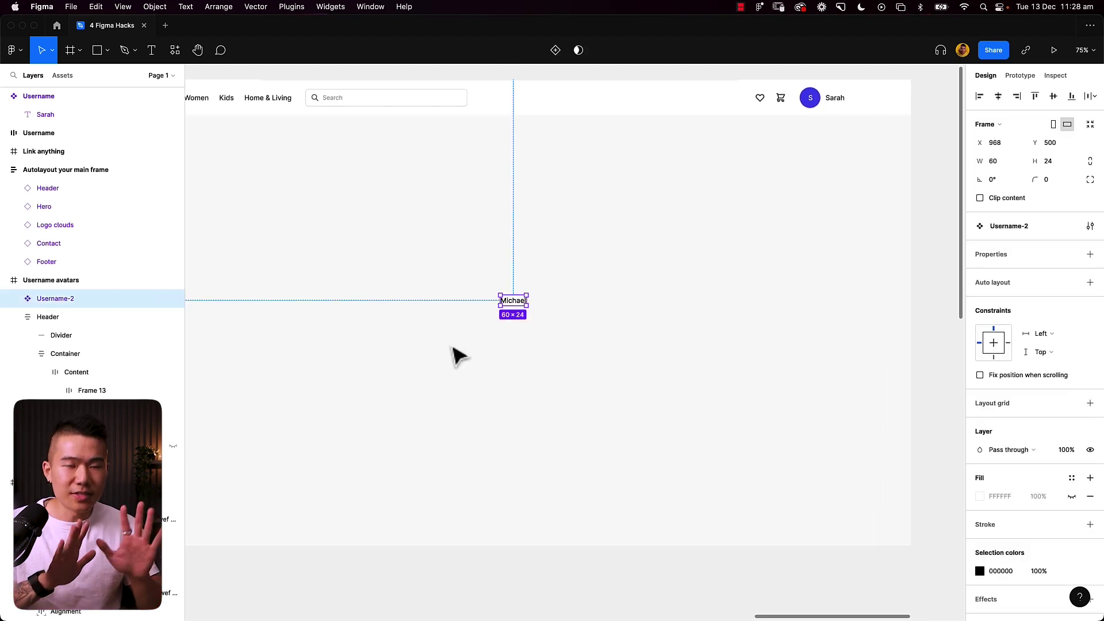
# Step: Add an M text left of Michael, wrapped in an auto-layout frame filled Primary/500 (Main)
pyautogui.click(458, 357)
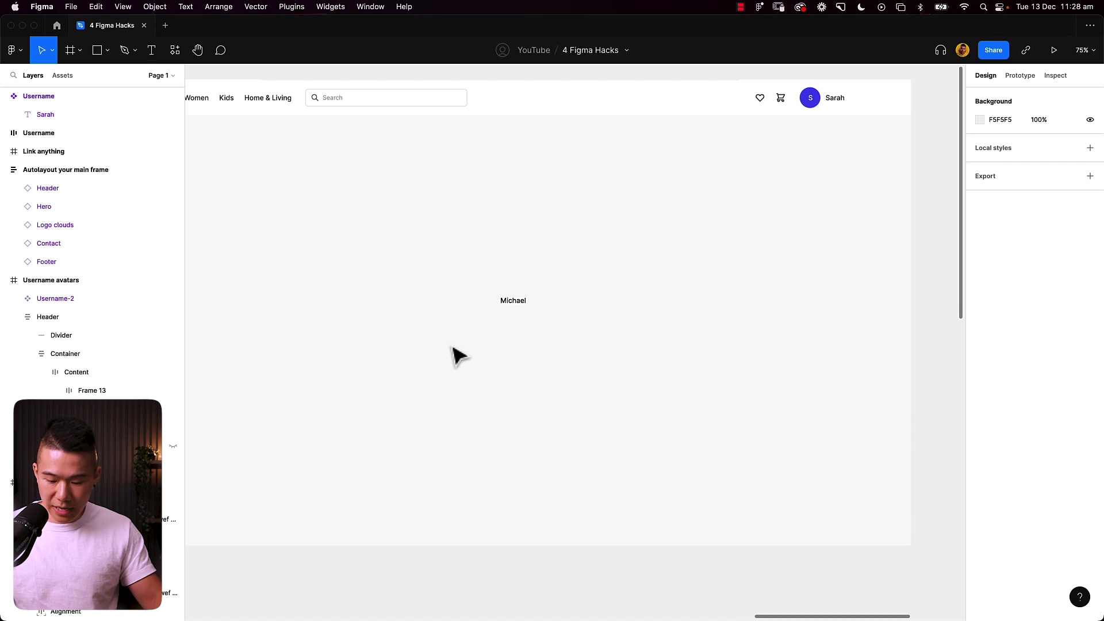
pyautogui.press('t')
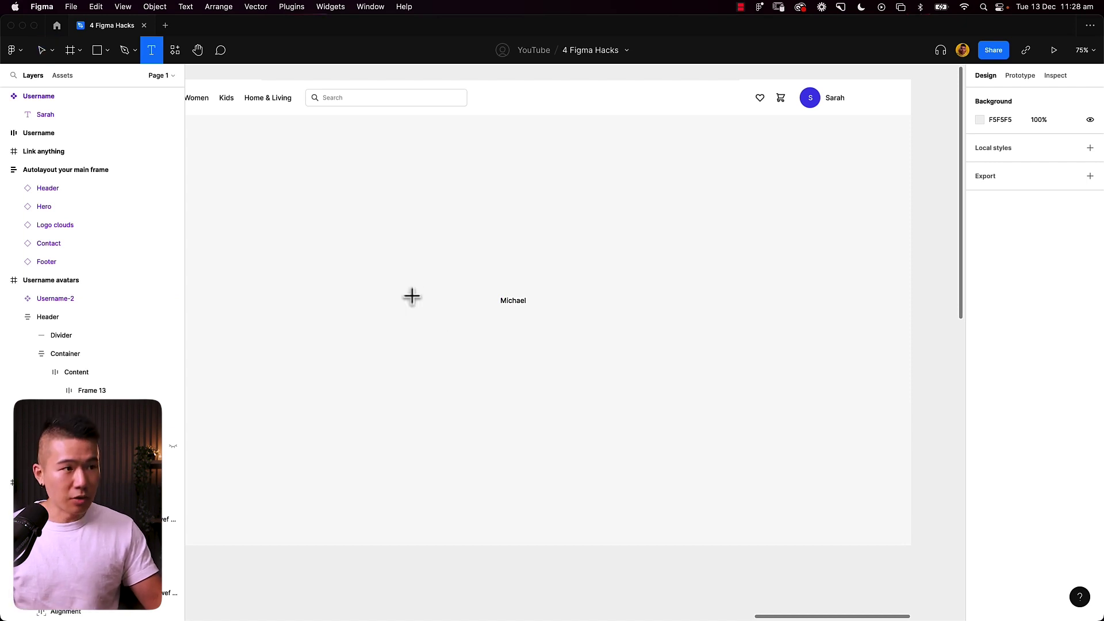
pyautogui.click(413, 305)
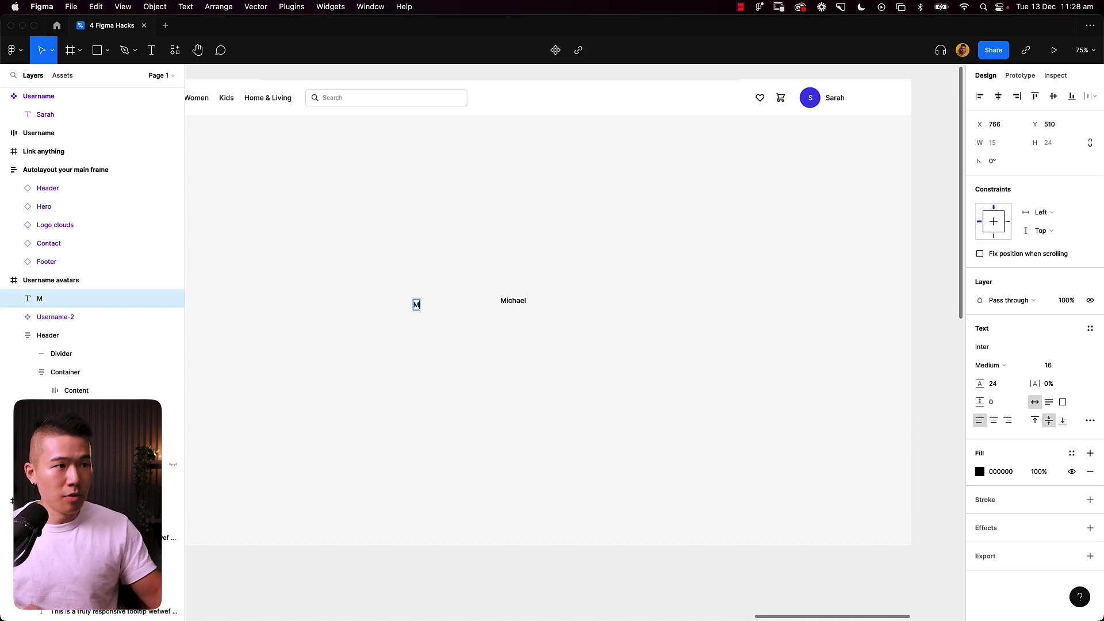
pyautogui.press('Escape')
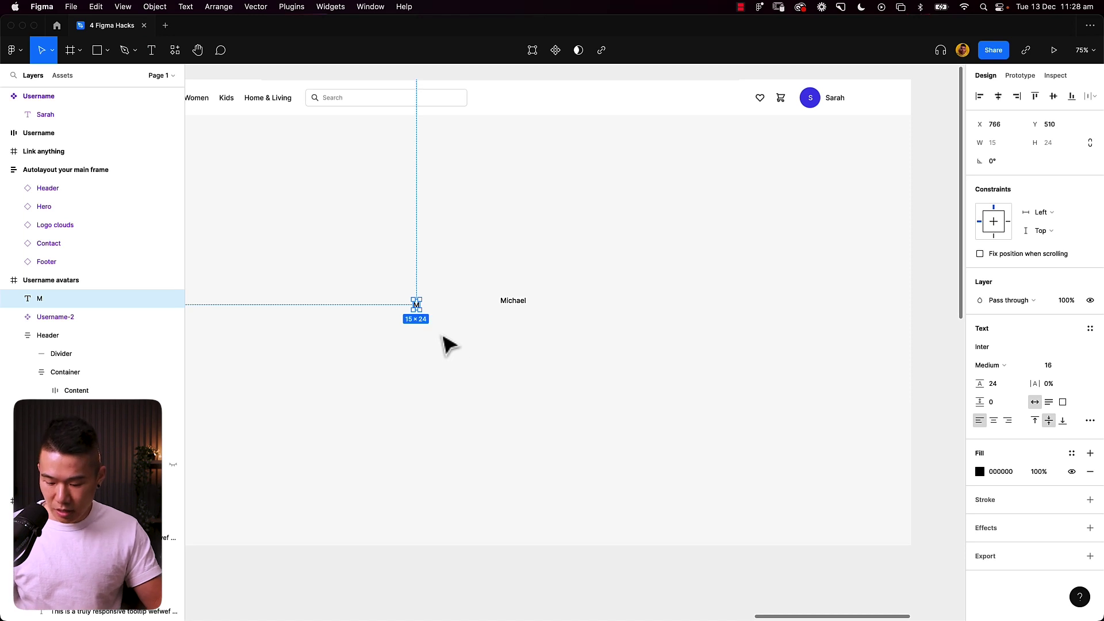
pyautogui.hotkey('shift', 'a')
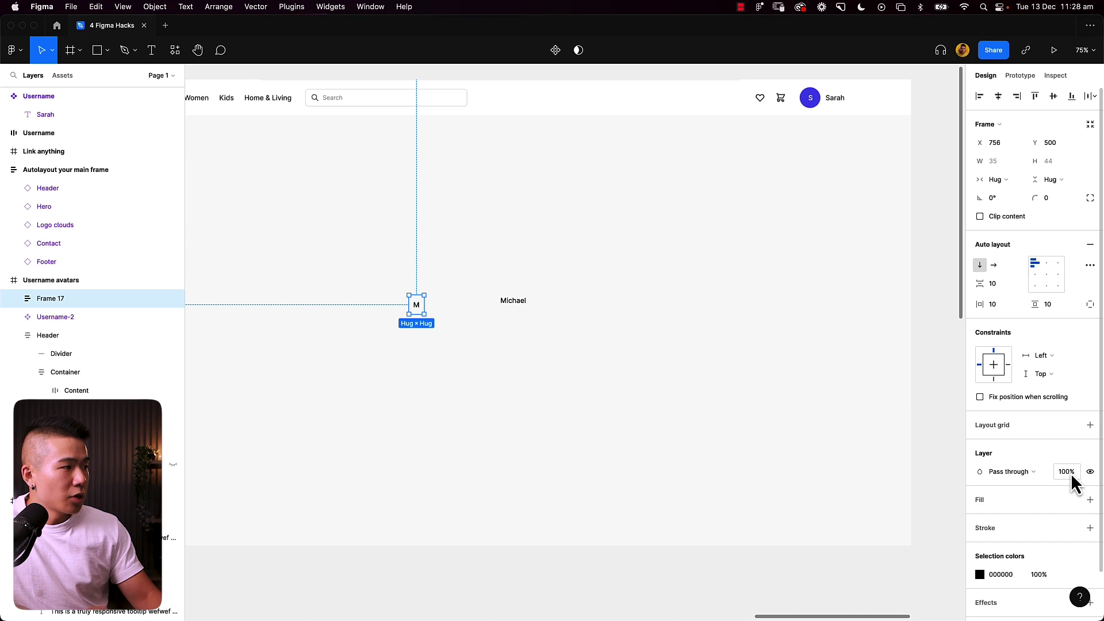
pyautogui.click(1072, 500)
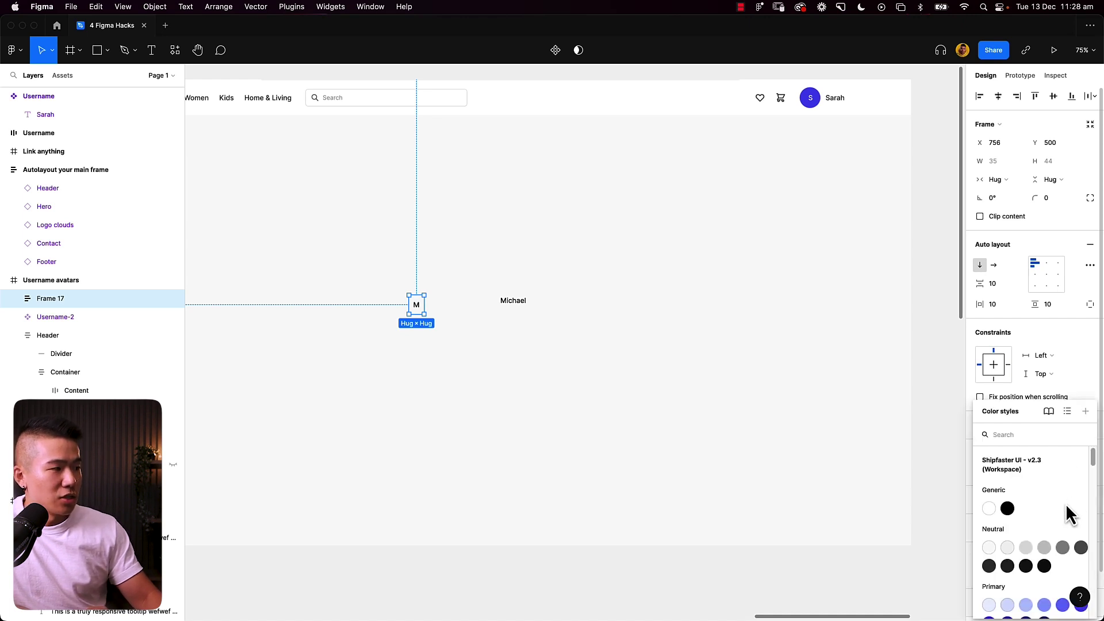
pyautogui.scroll(-1, 1064, 525)
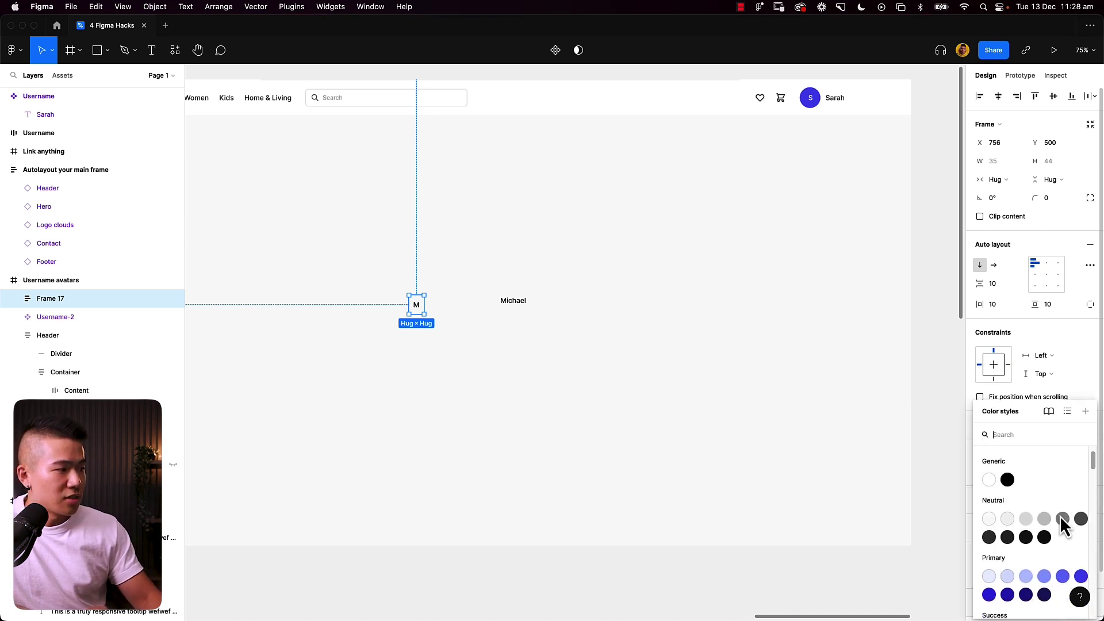
pyautogui.click(1081, 576)
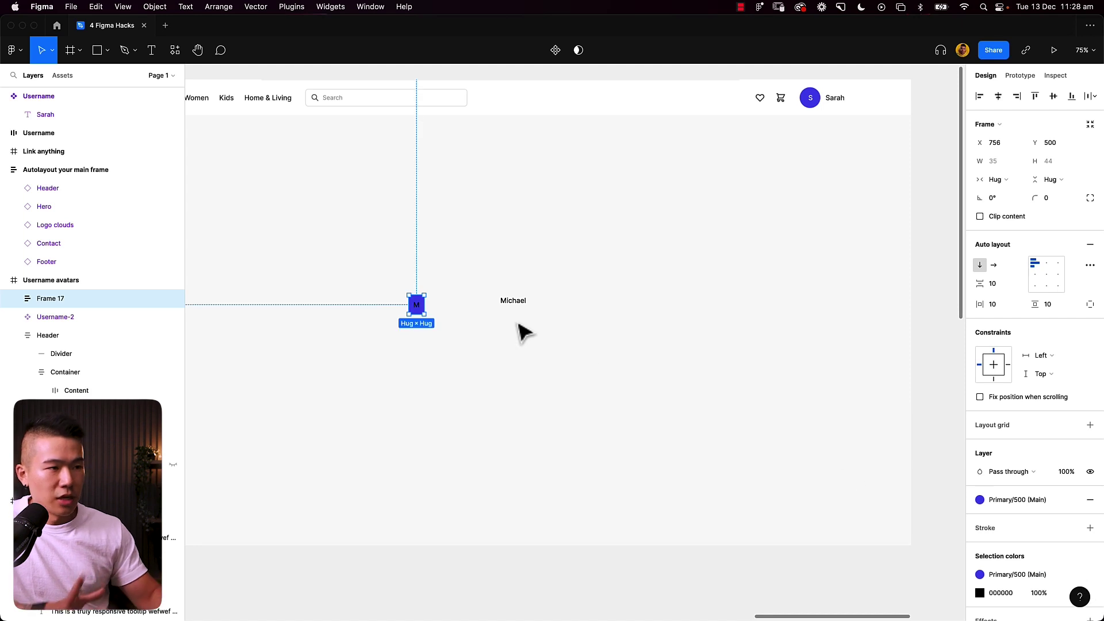
# Step: Make the frame a fixed 44×44 with corner radius 44 to form a circle
pyautogui.click(1002, 181)
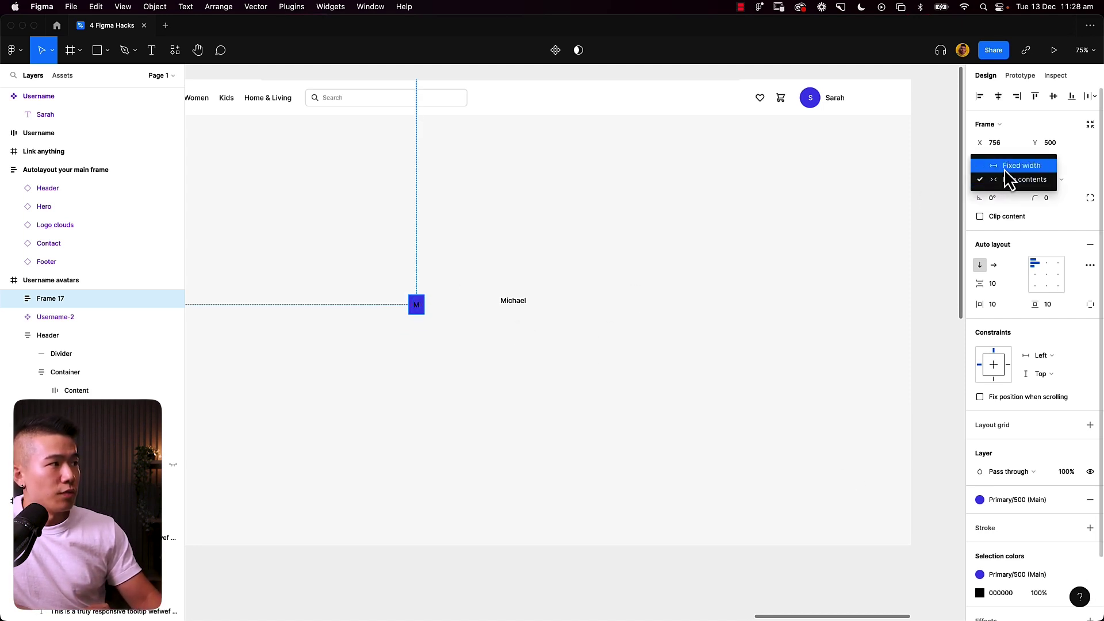
pyautogui.click(1041, 182)
pyautogui.click(1050, 180)
pyautogui.click(1046, 166)
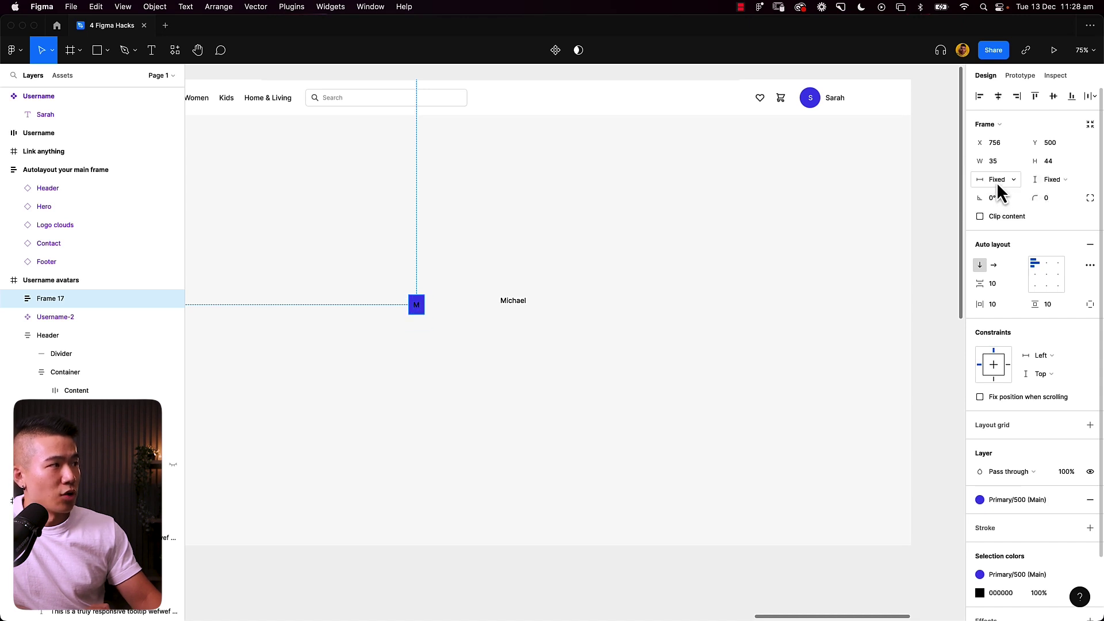
pyautogui.click(1002, 161)
pyautogui.write('44')
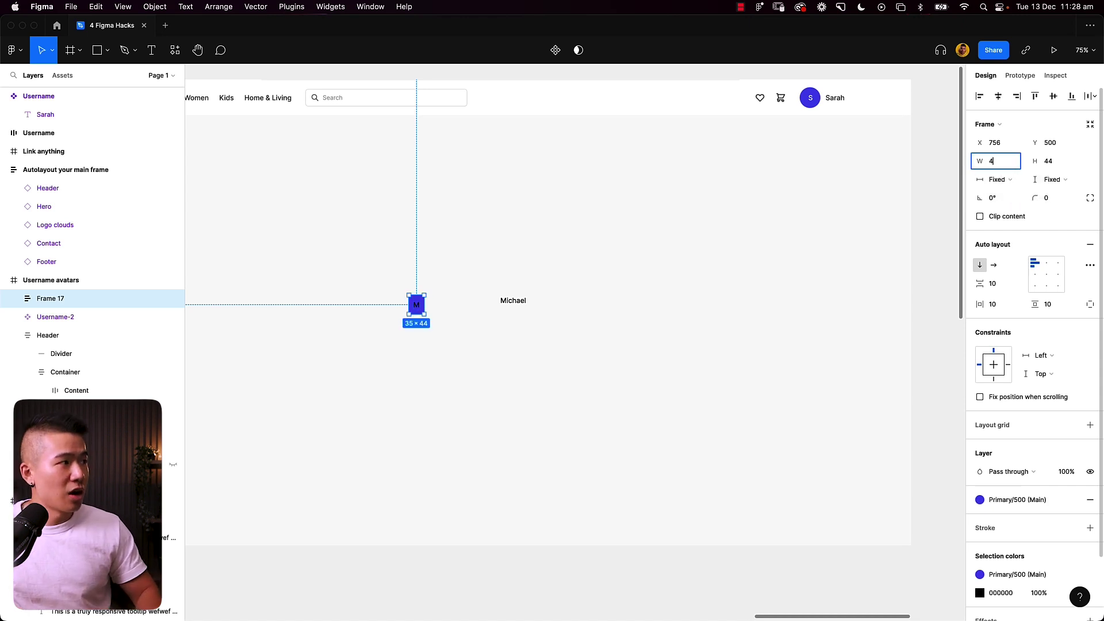
pyautogui.press('Tab')
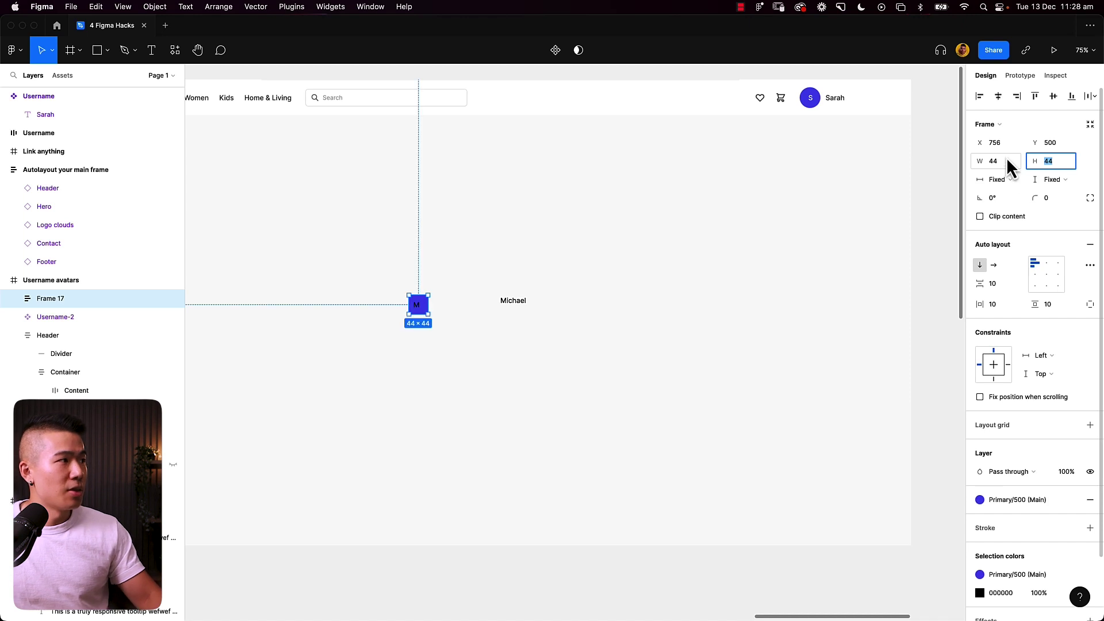
pyautogui.click(1060, 203)
pyautogui.write('44')
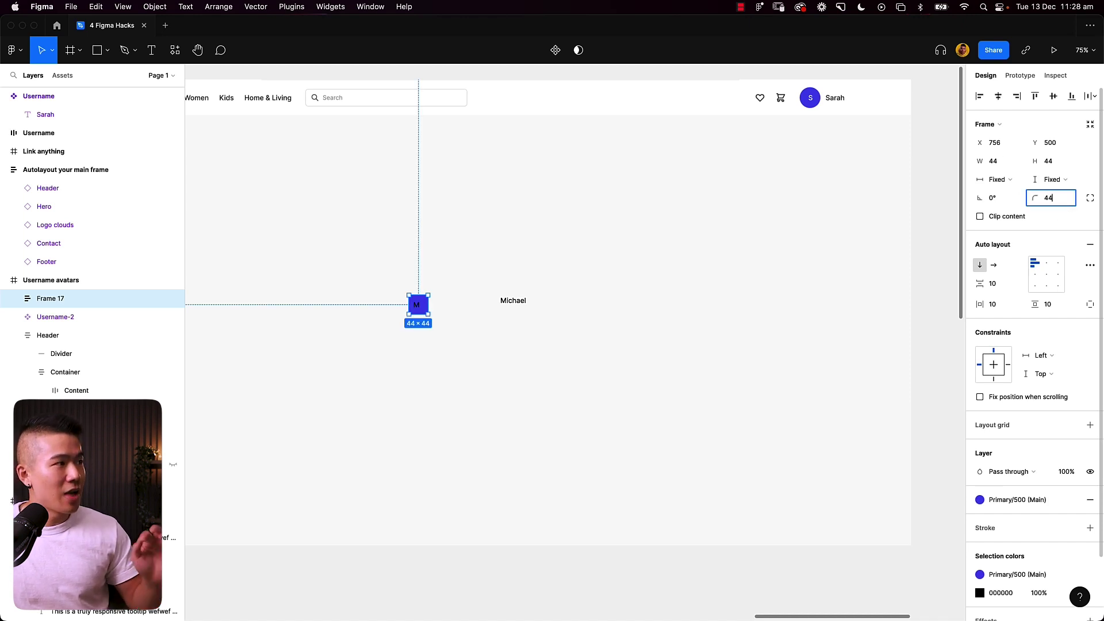
pyautogui.press('Tab')
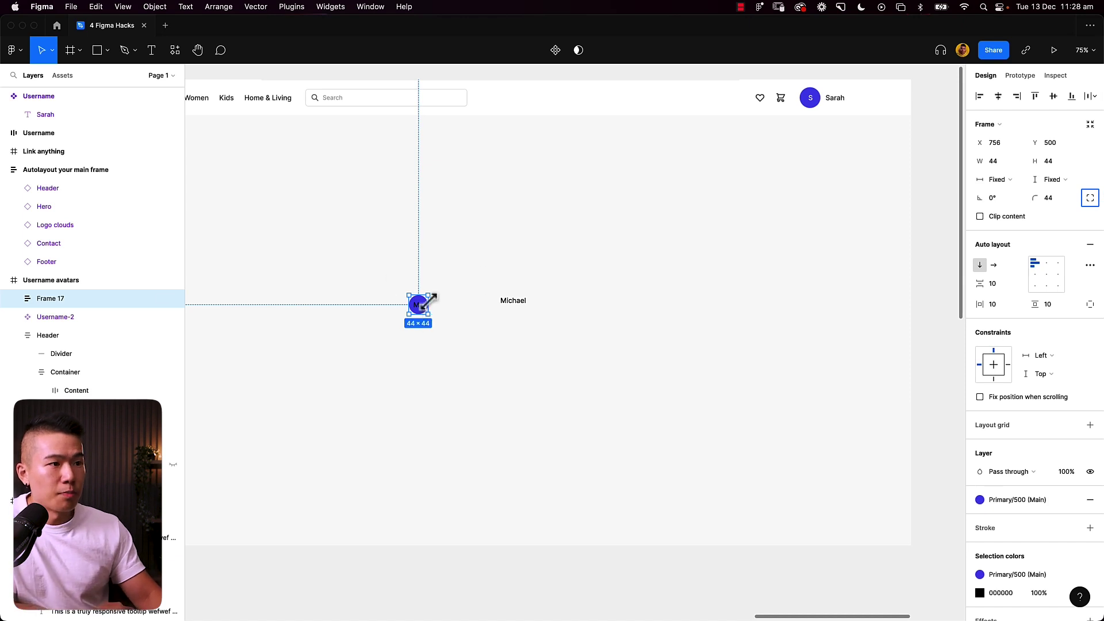
# Step: Centre the M inside the circle and colour it Generic/White
pyautogui.click(1046, 274)
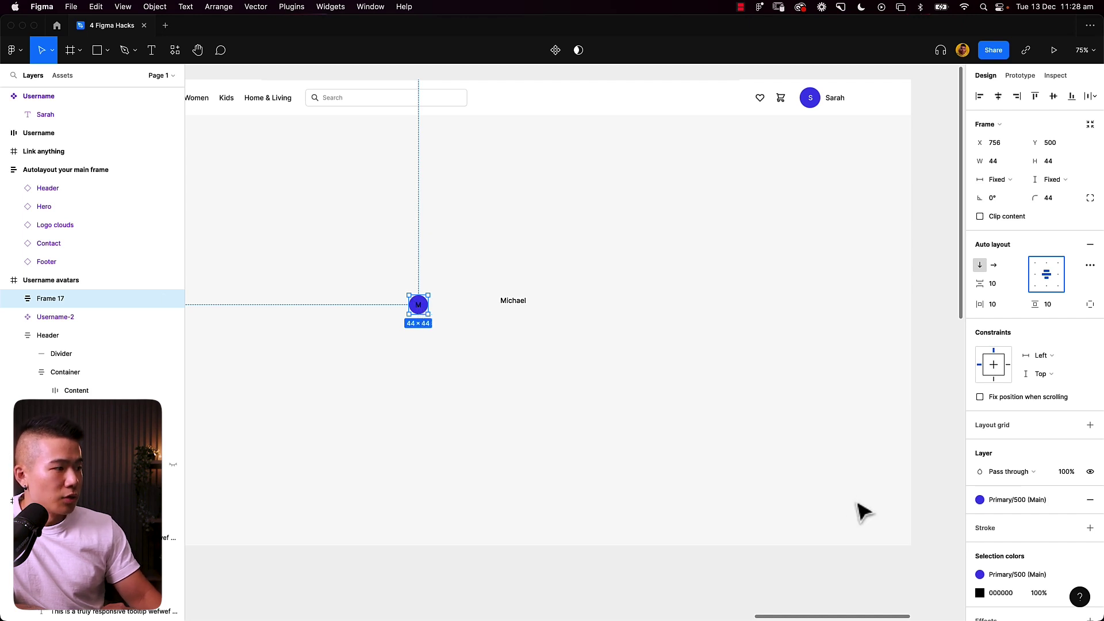
pyautogui.scroll(-1, 1012, 558)
pyautogui.click(1072, 560)
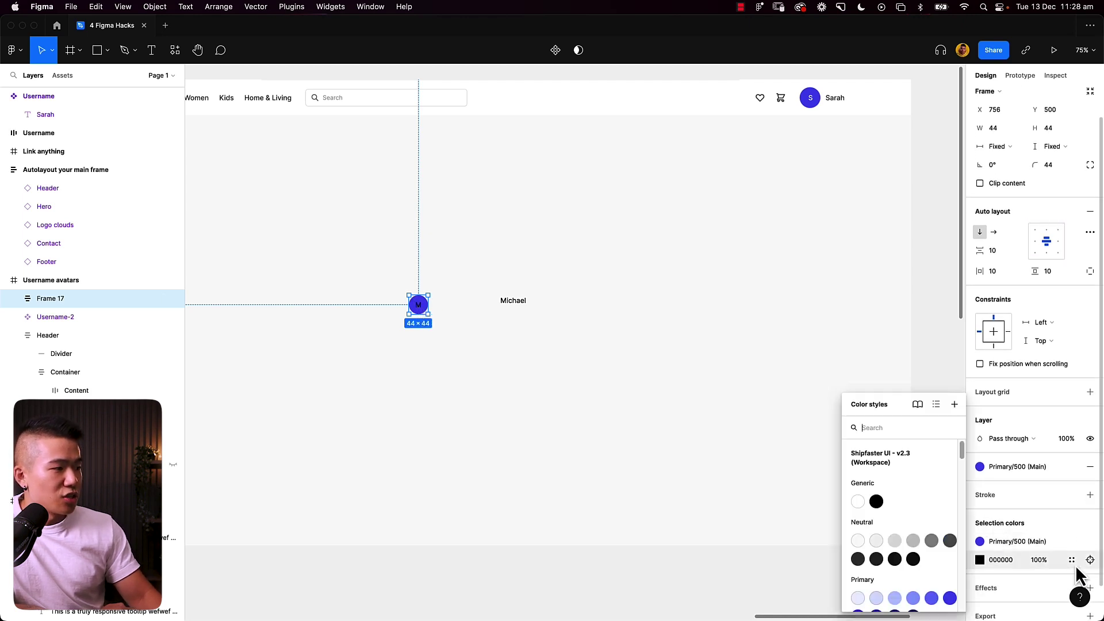
pyautogui.click(858, 503)
# Step: Keep the avatar left of Michael and paste the Username-2 instance into its circle frame
pyautogui.click(489, 331)
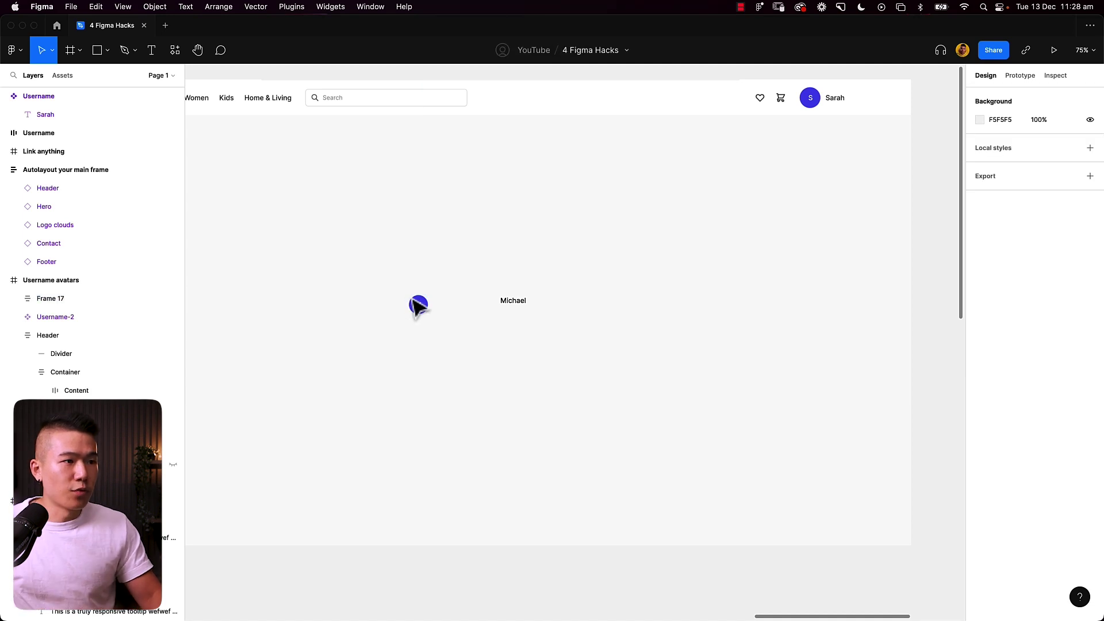
pyautogui.moveTo(418, 304); pyautogui.dragTo(486, 306)
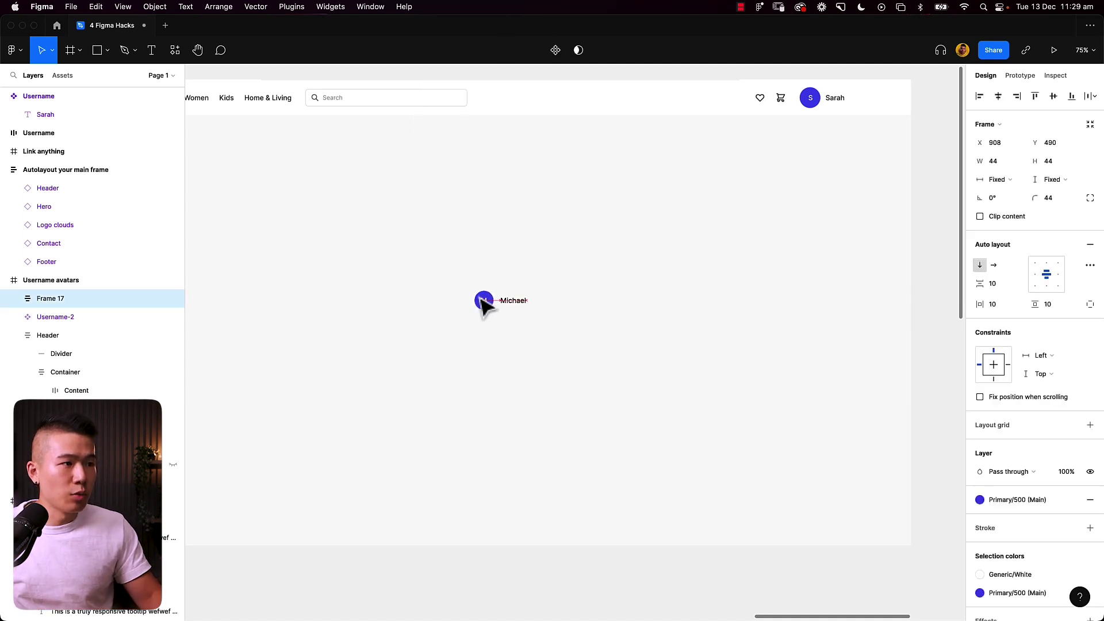
pyautogui.click(516, 302)
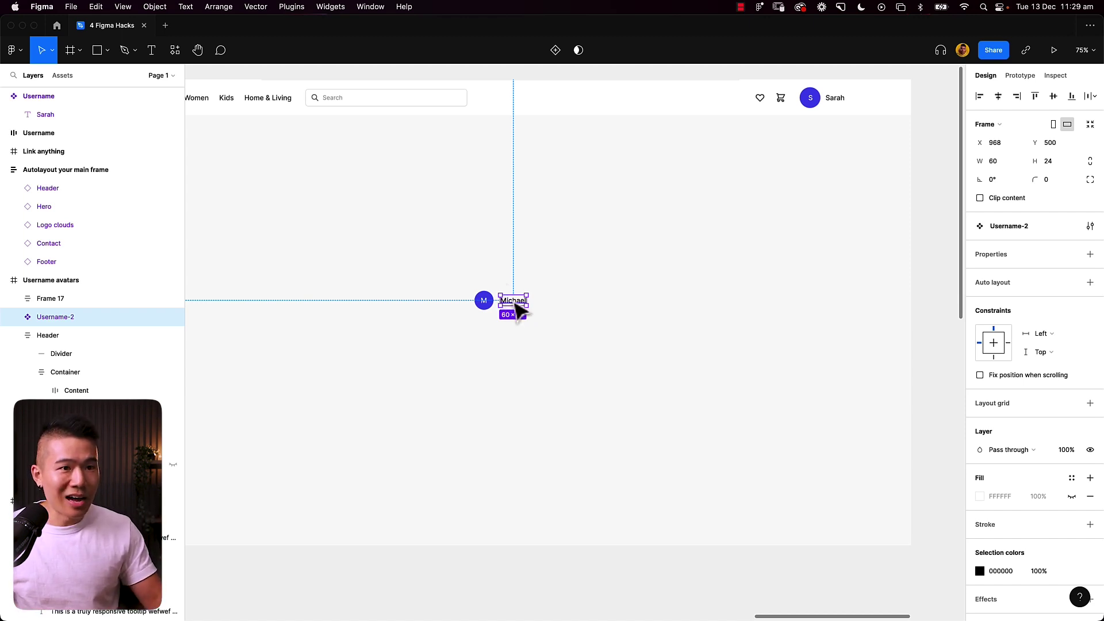
pyautogui.moveTo(484, 300); pyautogui.dragTo(410, 309)
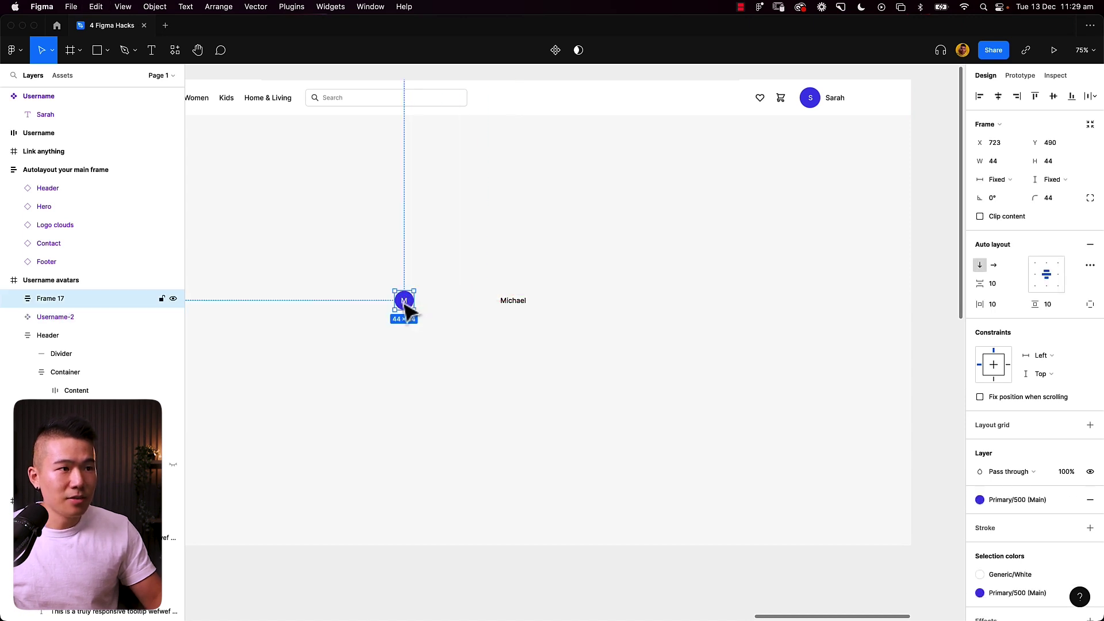
pyautogui.doubleClick(405, 305)
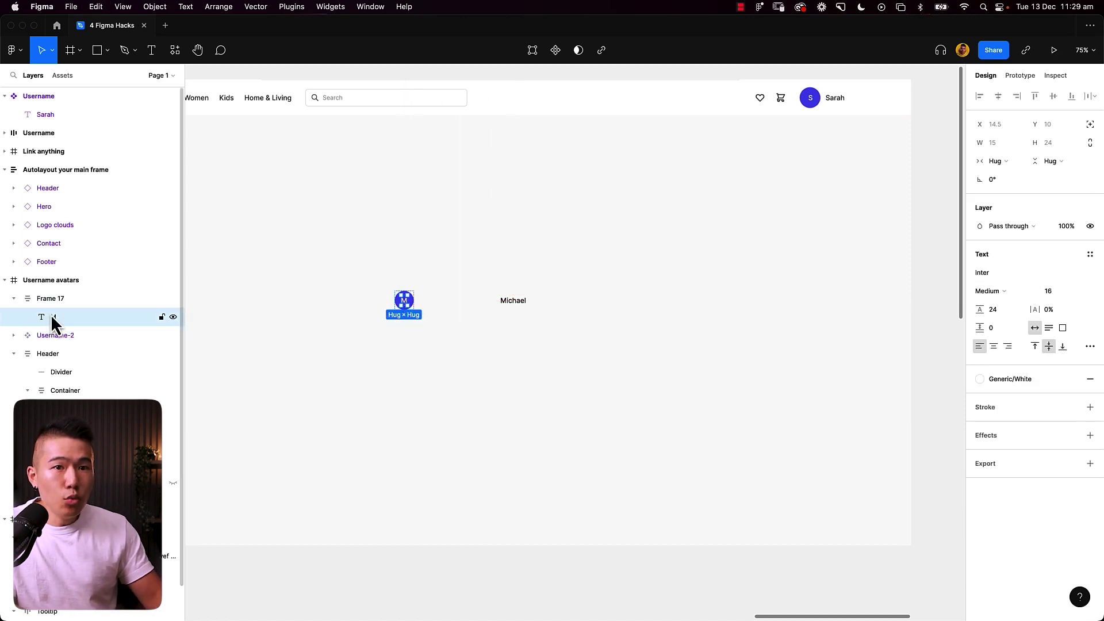
pyautogui.click(59, 301)
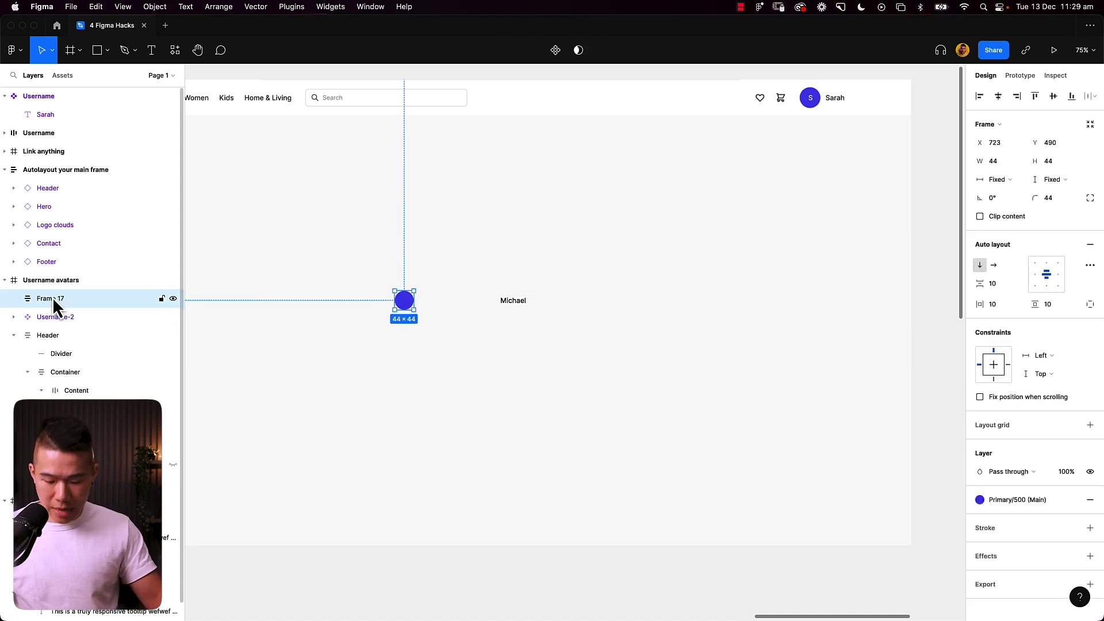
pyautogui.press('super+v')
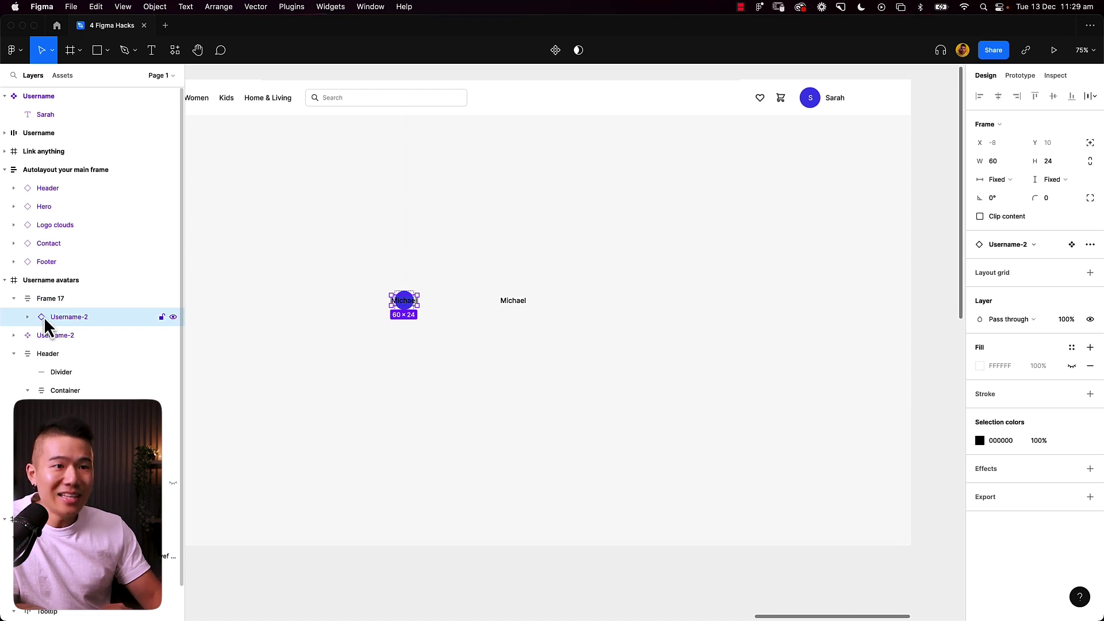
# Step: Rename the circle frame layer to Avatar
pyautogui.click(43, 337)
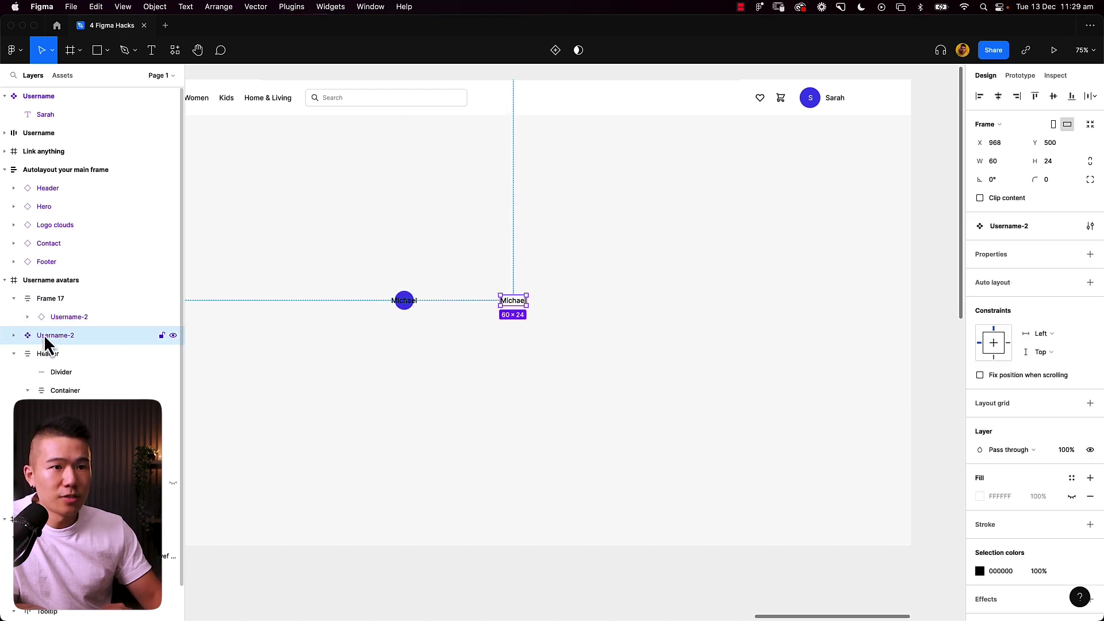
pyautogui.click(63, 317)
pyautogui.click(51, 298)
pyautogui.doubleClick(49, 298)
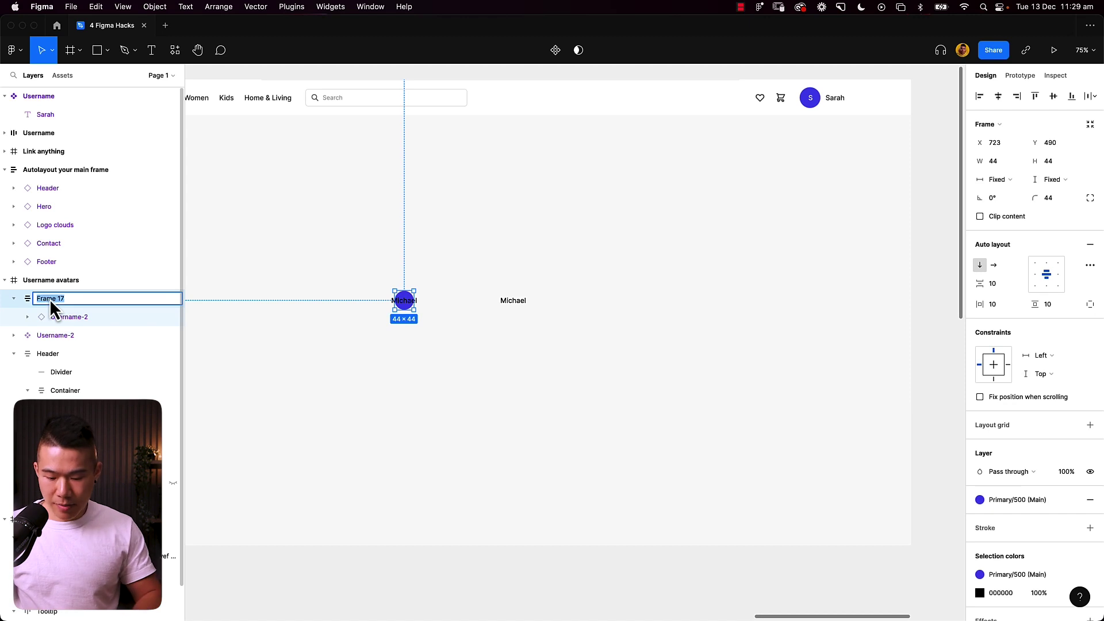
pyautogui.write('Avatar')
pyautogui.press('Return')
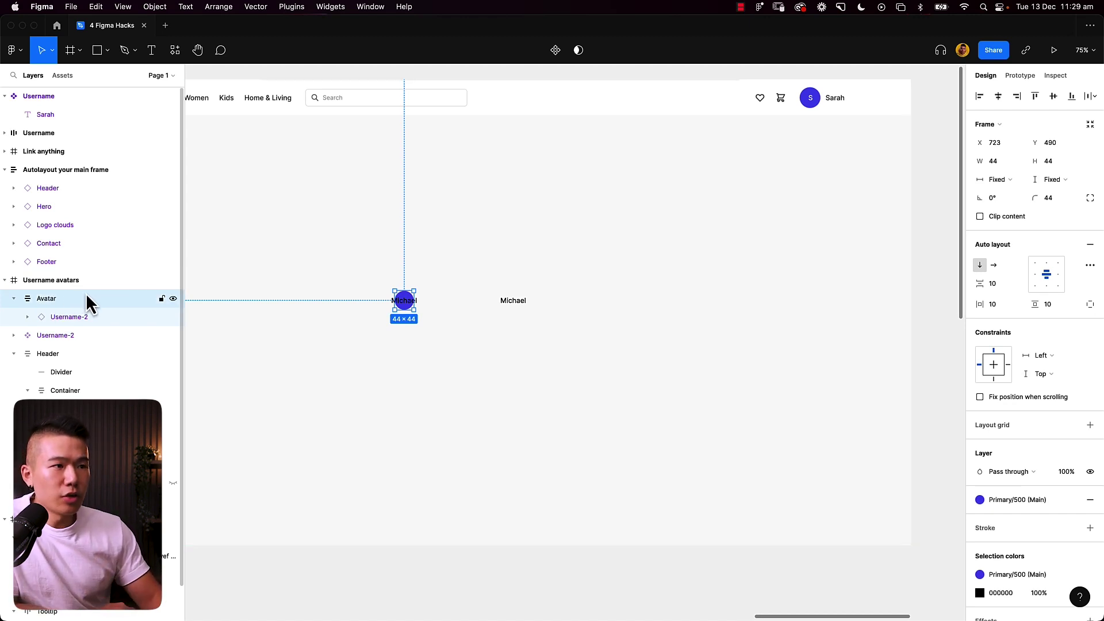
# Step: Make the avatar's Michael text white with 200% letter spacing, then reselect the Avatar frame
pyautogui.click(406, 305)
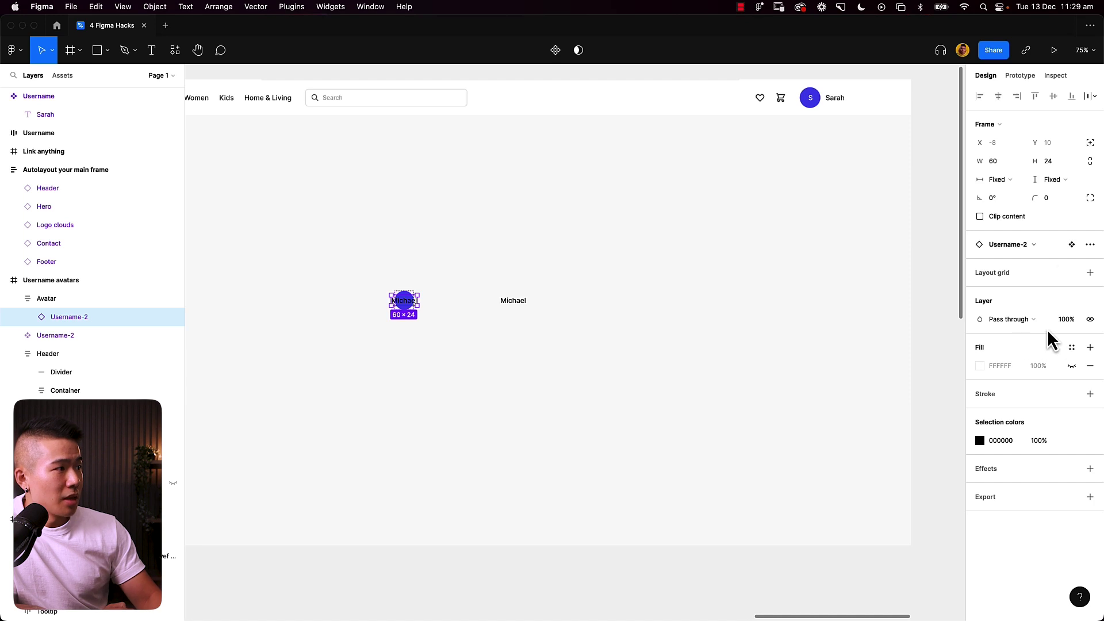
pyautogui.doubleClick(404, 303)
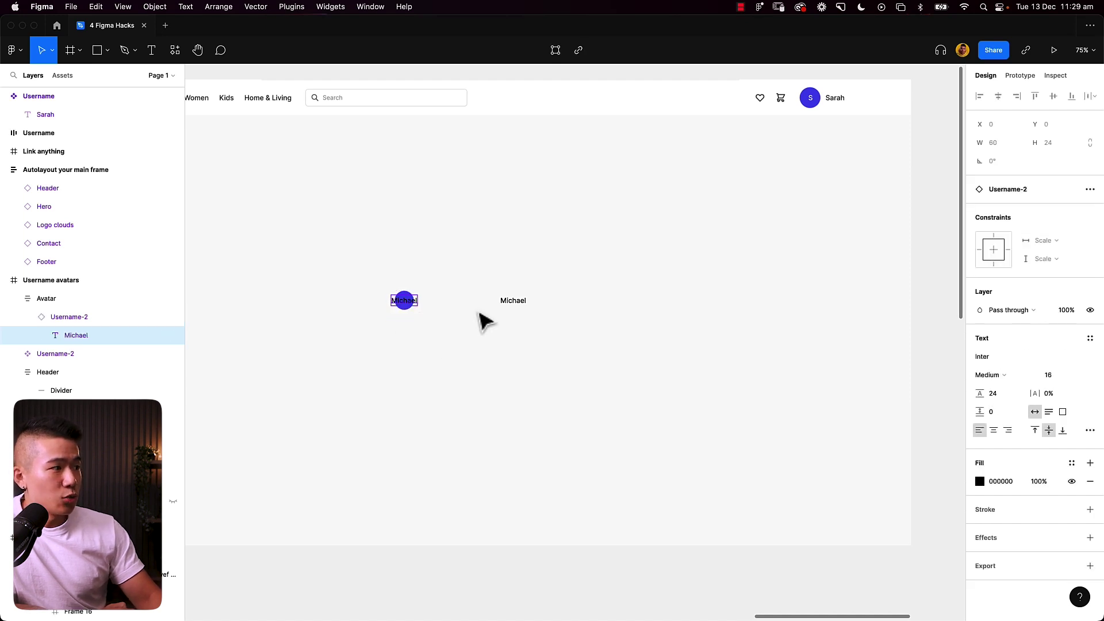
pyautogui.click(1072, 464)
pyautogui.click(989, 508)
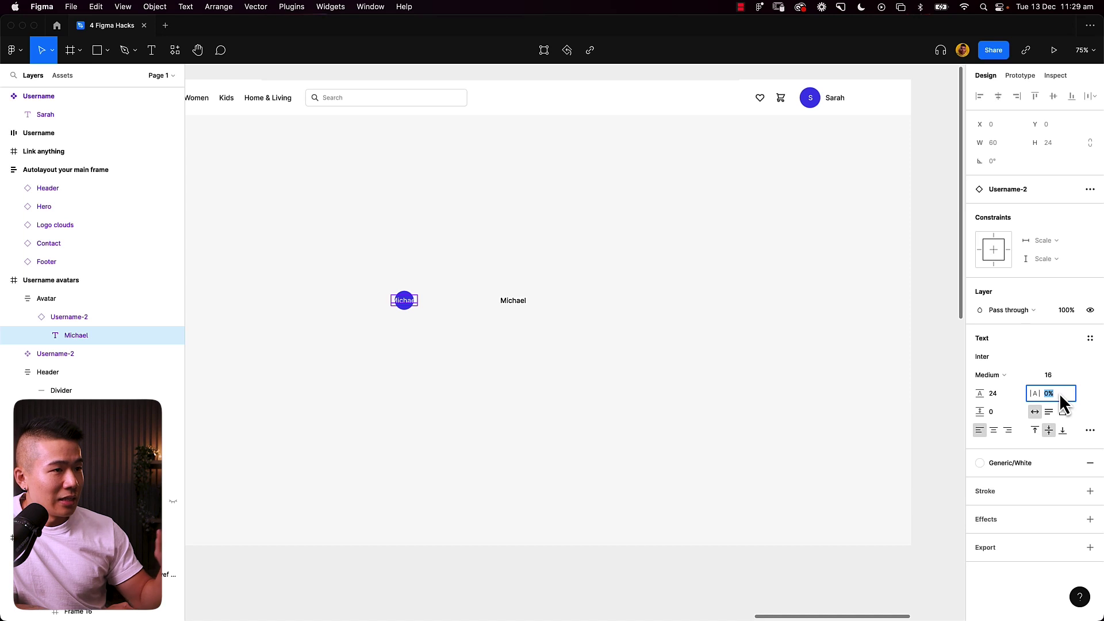
pyautogui.write('20')
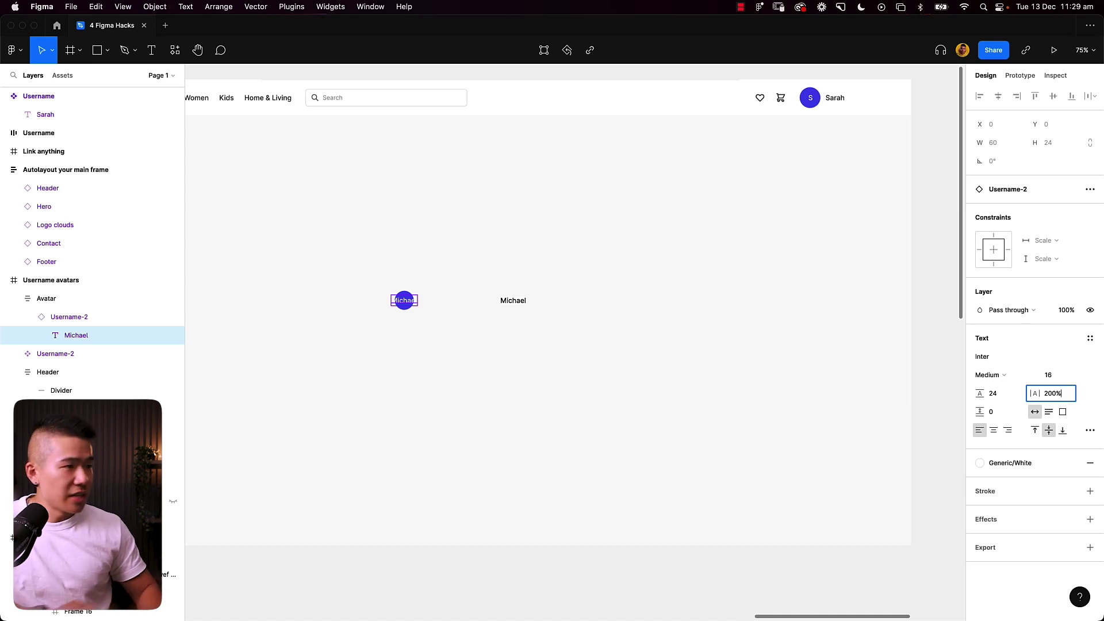
pyautogui.press('Return')
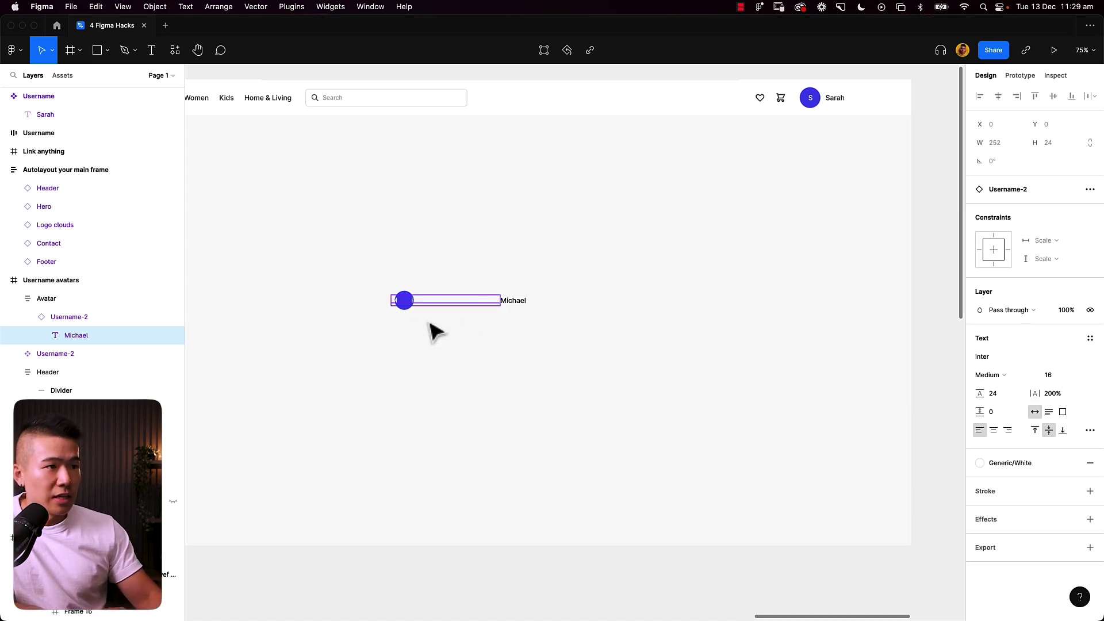
pyautogui.press('Escape')
pyautogui.click(405, 301)
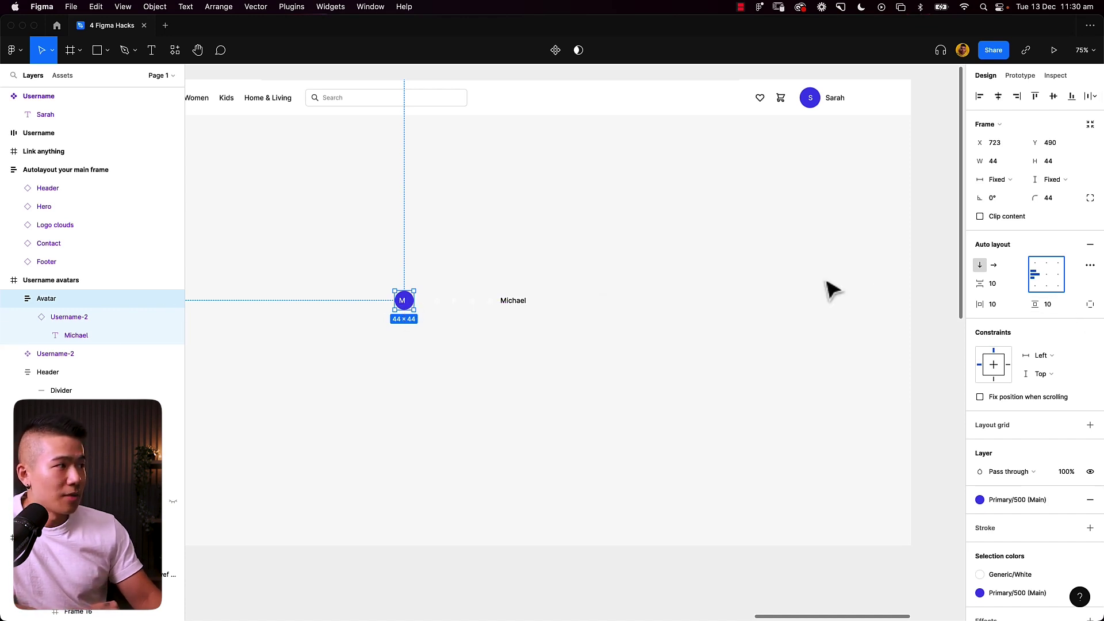
# Step: Switch Avatar to independent paddings and raise its left padding from 10 to 16
pyautogui.click(1092, 307)
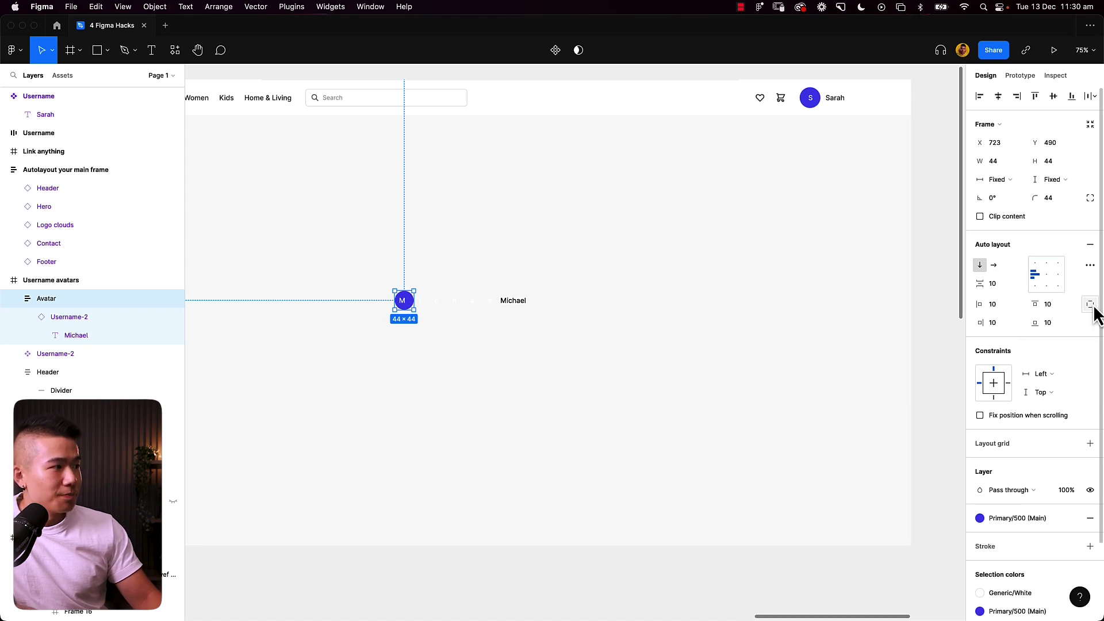
pyautogui.click(1005, 309)
pyautogui.press('Up')
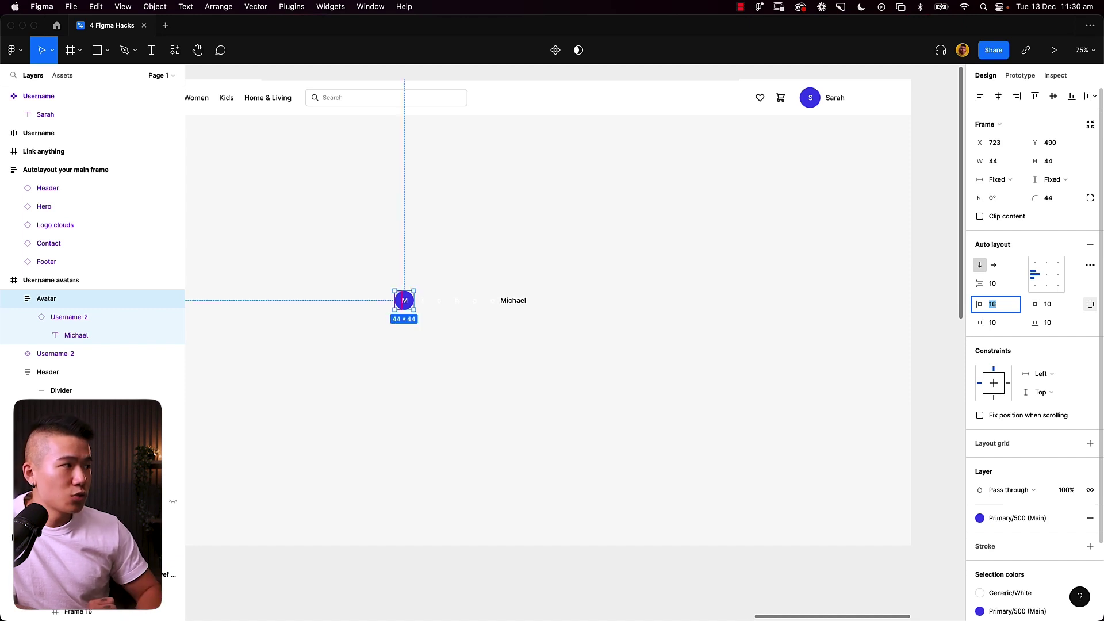
pyautogui.press('Down')
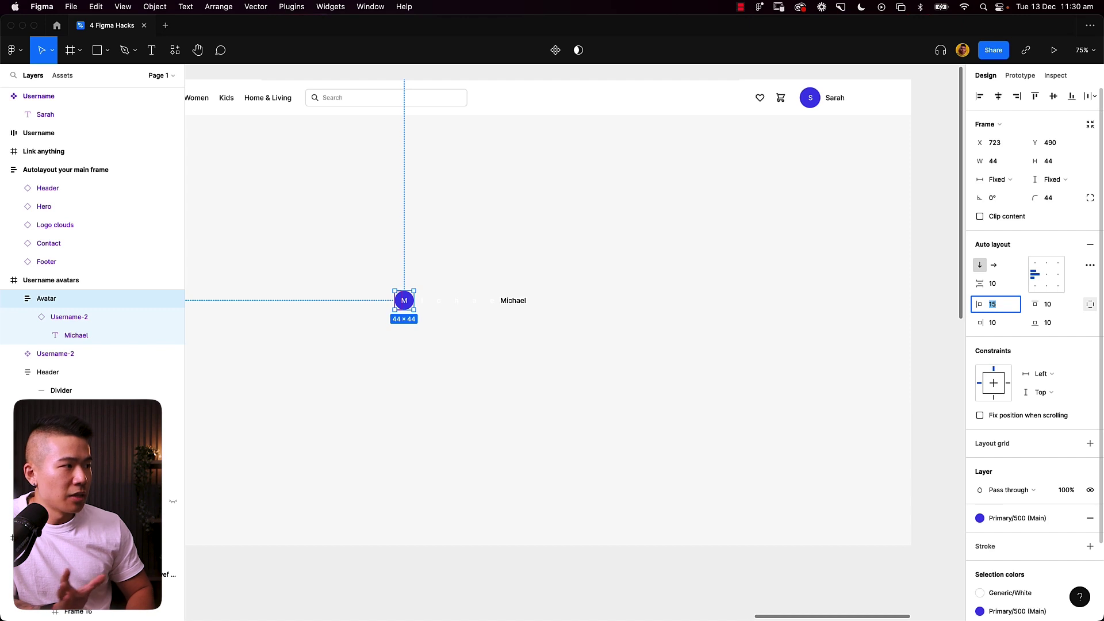
pyautogui.press('Up')
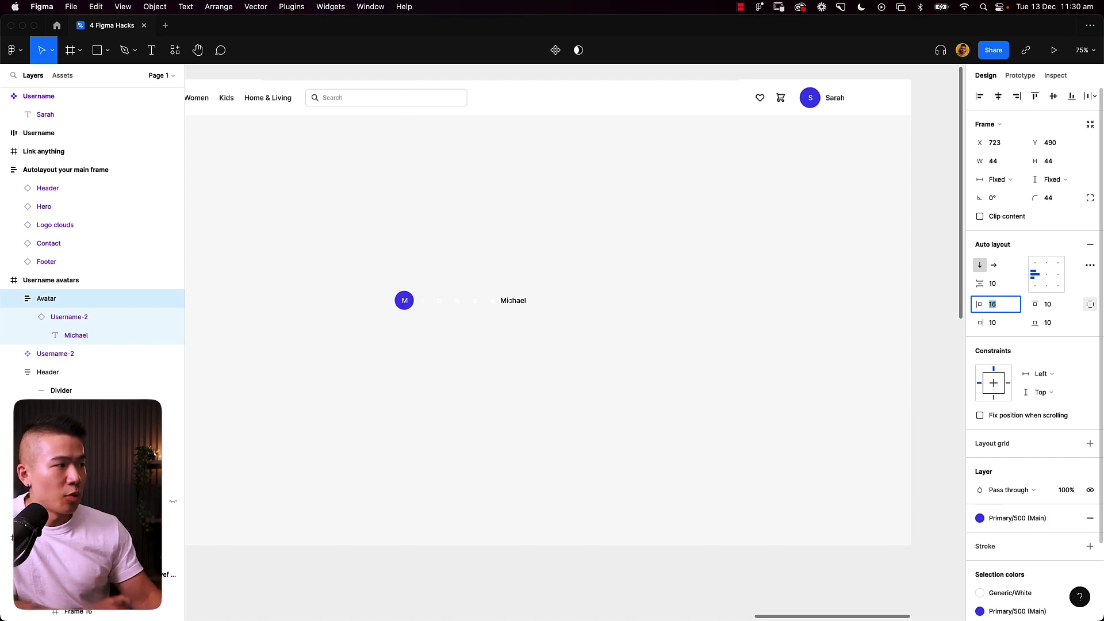
pyautogui.click(675, 390)
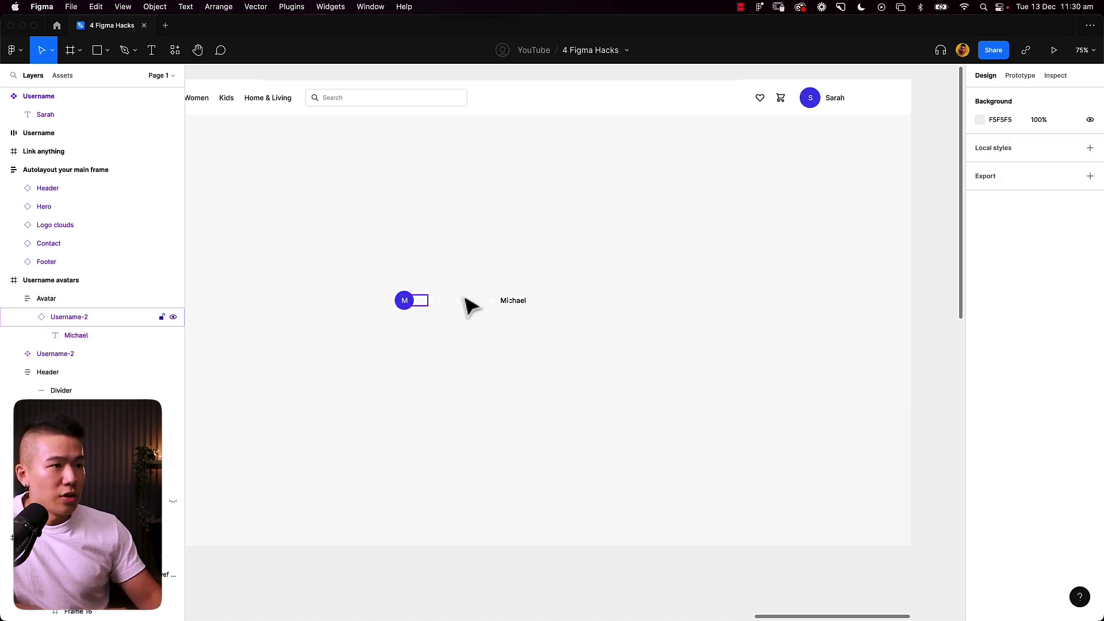
pyautogui.click(406, 300)
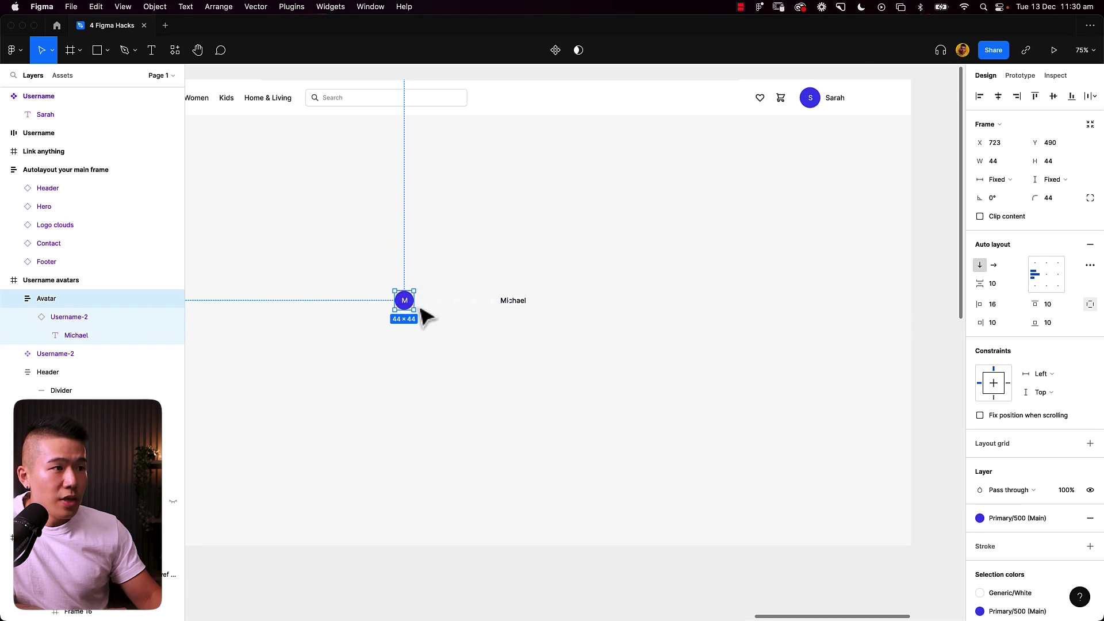
# Step: Move the M avatar and the Michael text together out of the frame
pyautogui.moveTo(407, 306); pyautogui.dragTo(379, 307)
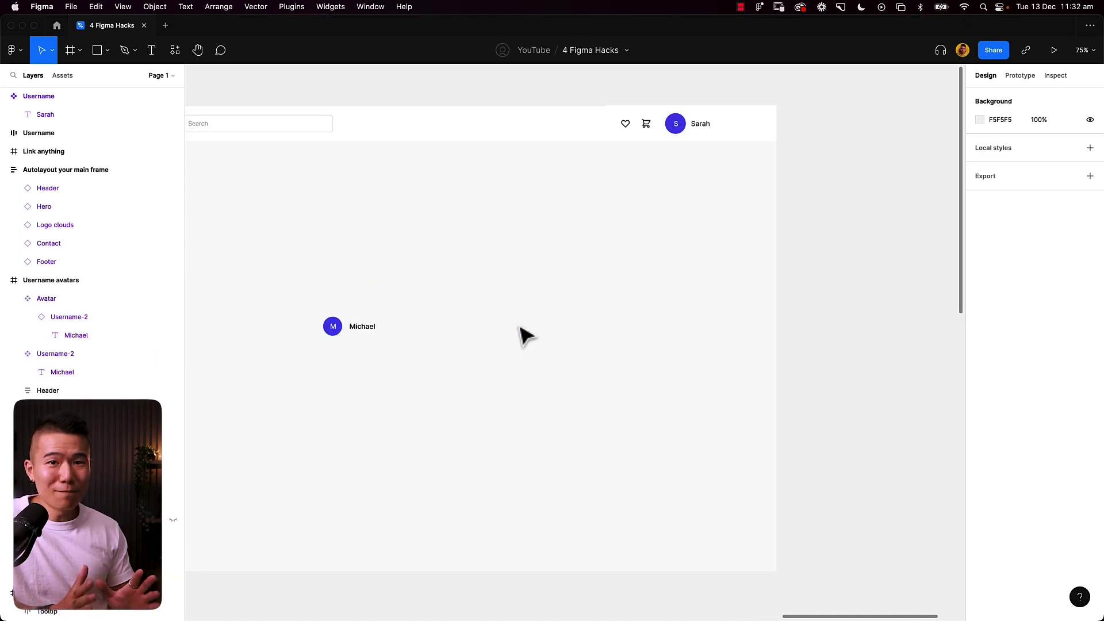
pyautogui.moveTo(303, 299); pyautogui.dragTo(428, 380)
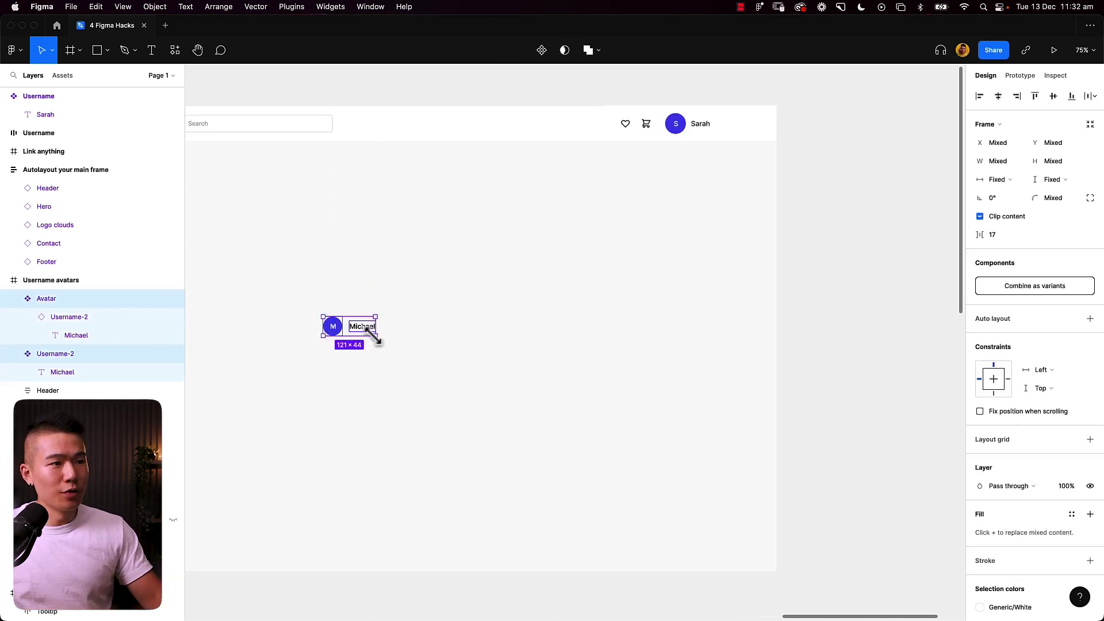
pyautogui.moveTo(352, 331); pyautogui.dragTo(863, 271)
pyautogui.click(460, 320)
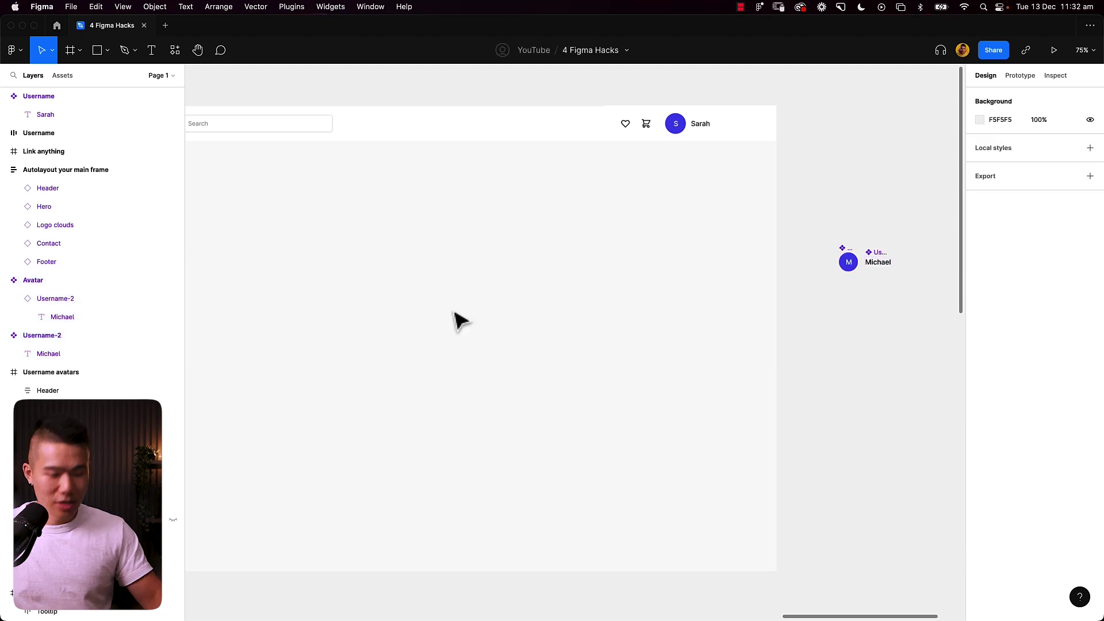
# Step: Insert an Avatar instance via component search and place it on the frame's left
pyautogui.hotkey('shift', 'i')
pyautogui.write('AVATAR')
pyautogui.press('Return')
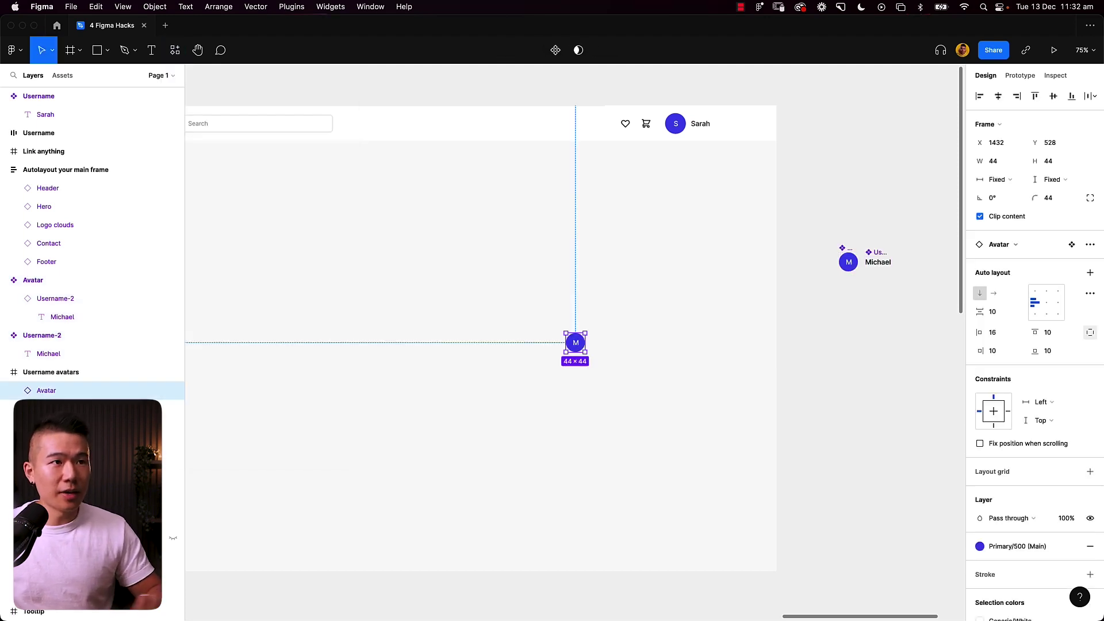
pyautogui.moveTo(576, 342); pyautogui.dragTo(372, 328)
pyautogui.click(456, 320)
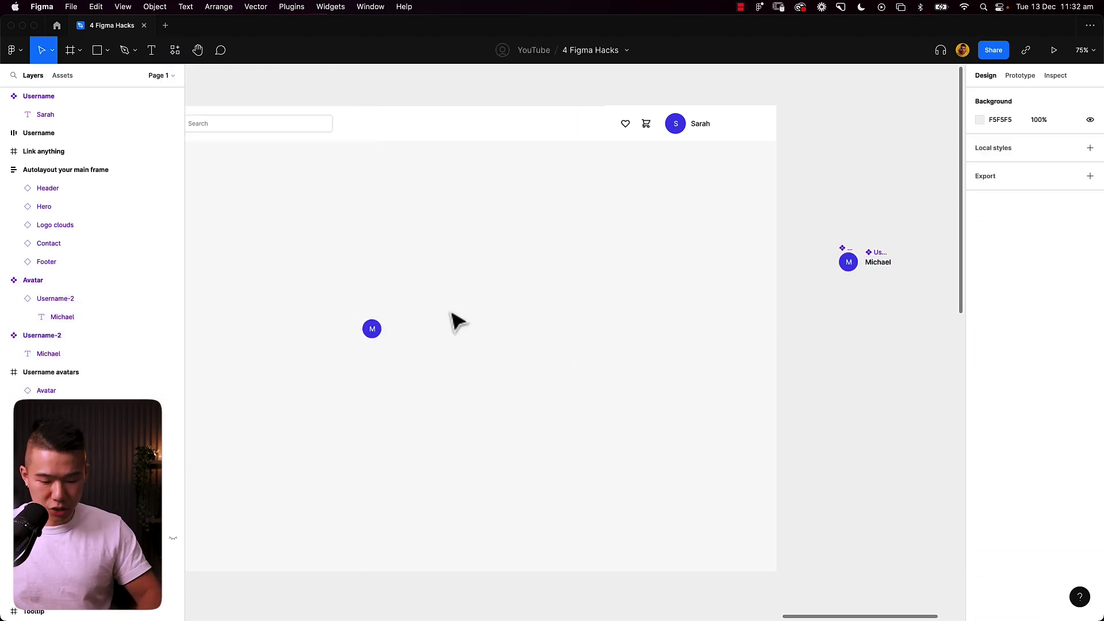
# Step: Insert a Username-2 instance beside the Avatar and select both instances
pyautogui.hotkey('shift', 'i')
pyautogui.write('userna')
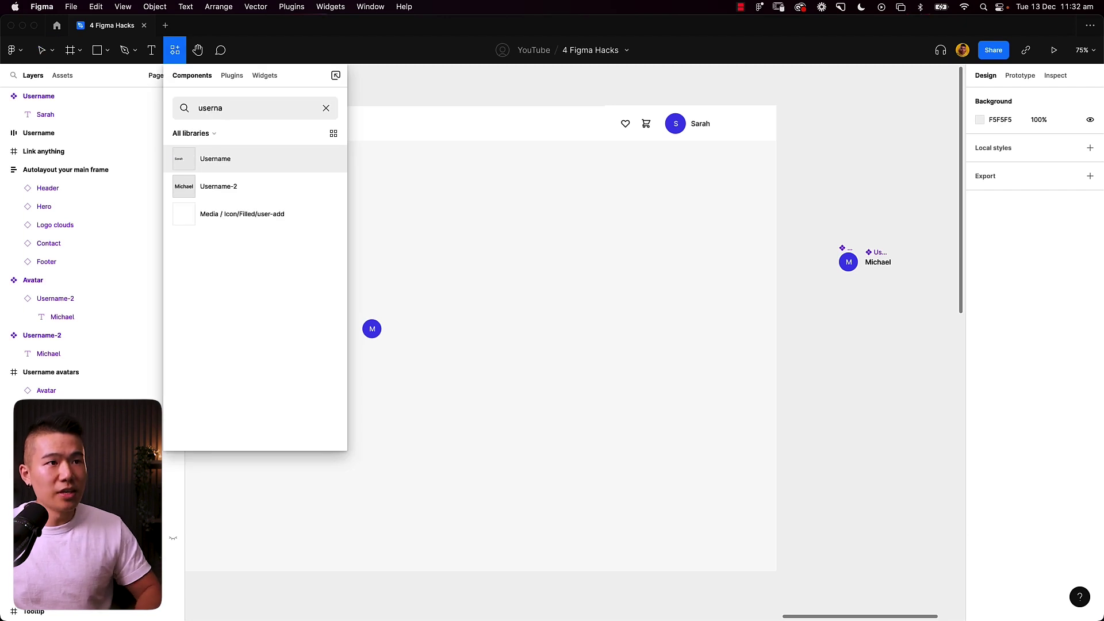
pyautogui.press('Down')
pyautogui.press('Return')
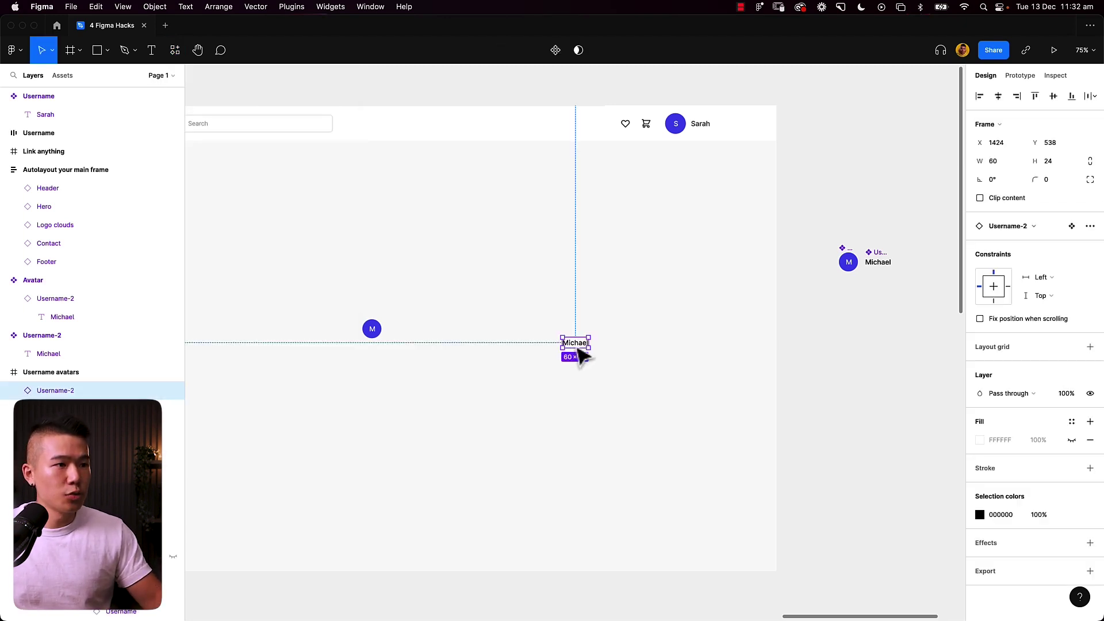
pyautogui.moveTo(581, 348); pyautogui.dragTo(409, 343)
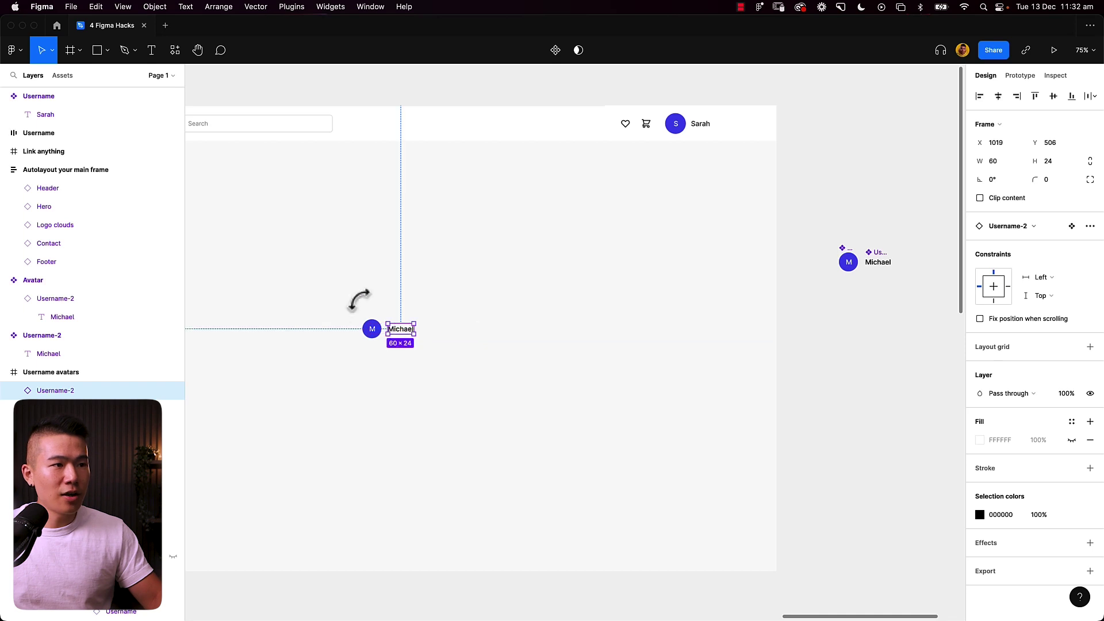
pyautogui.moveTo(358, 299); pyautogui.dragTo(493, 371)
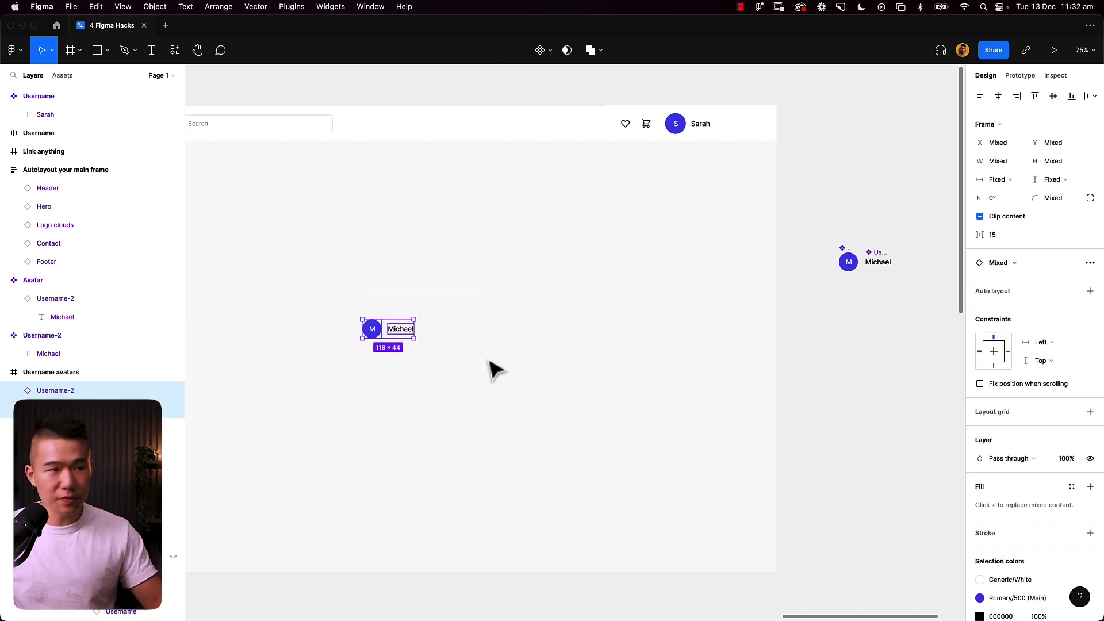
# Step: Wrap avatar and name in an auto-layout row spaced 12 and duplicate it into six rows
pyautogui.hotkey('shift', 'a')
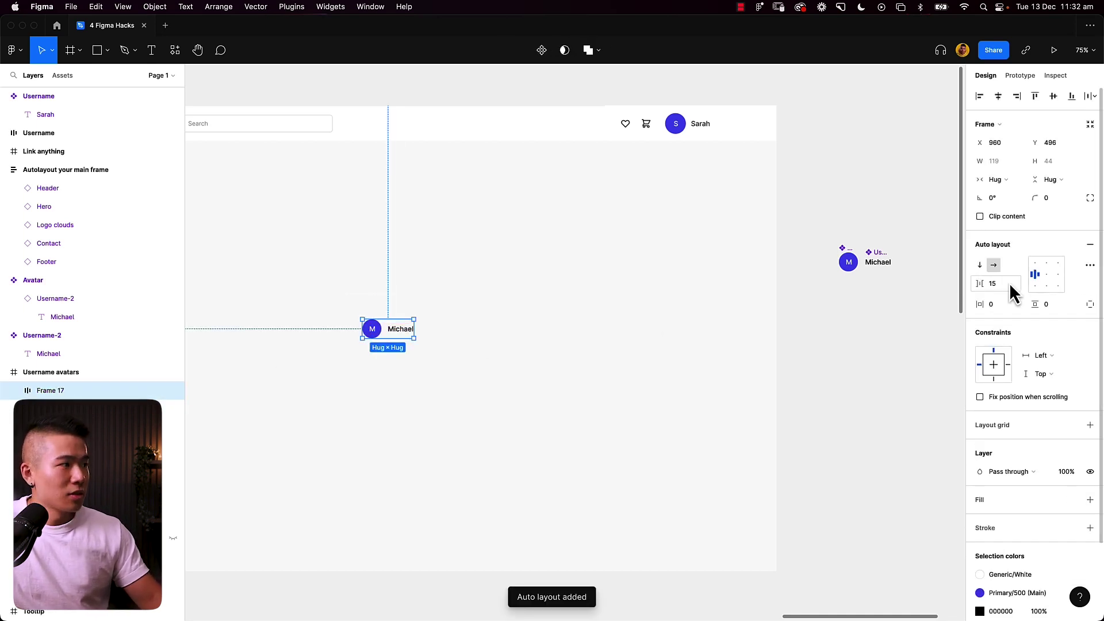
pyautogui.click(1011, 286)
pyautogui.press('Return')
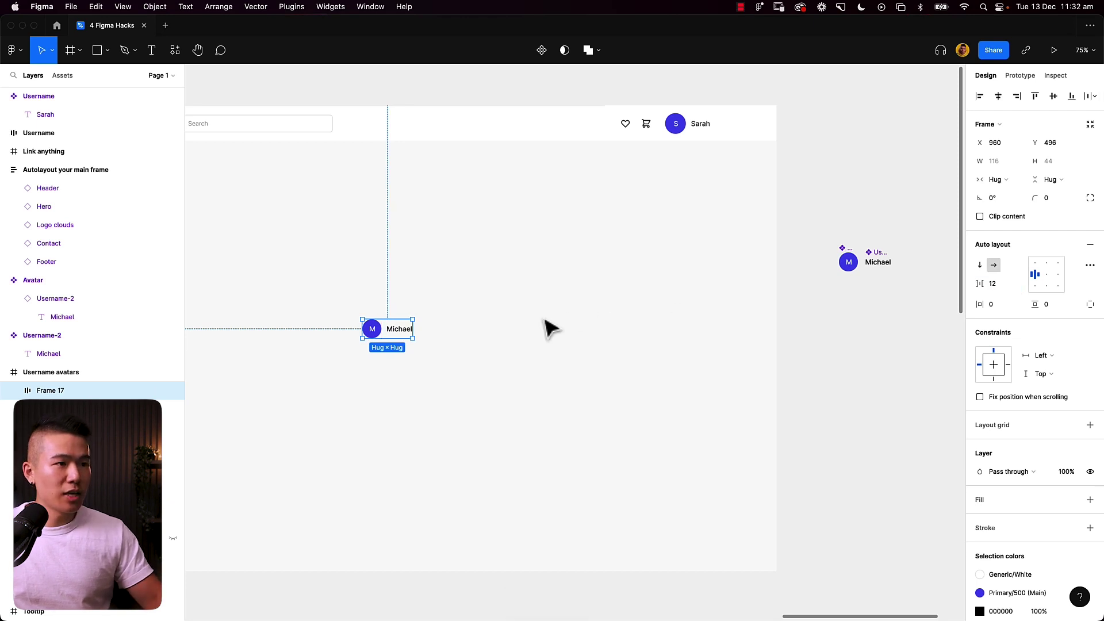
pyautogui.press('super+d')
pyautogui.press('super+d')
pyautogui.press('super+d')
pyautogui.press('super+d')
pyautogui.press('super+d')
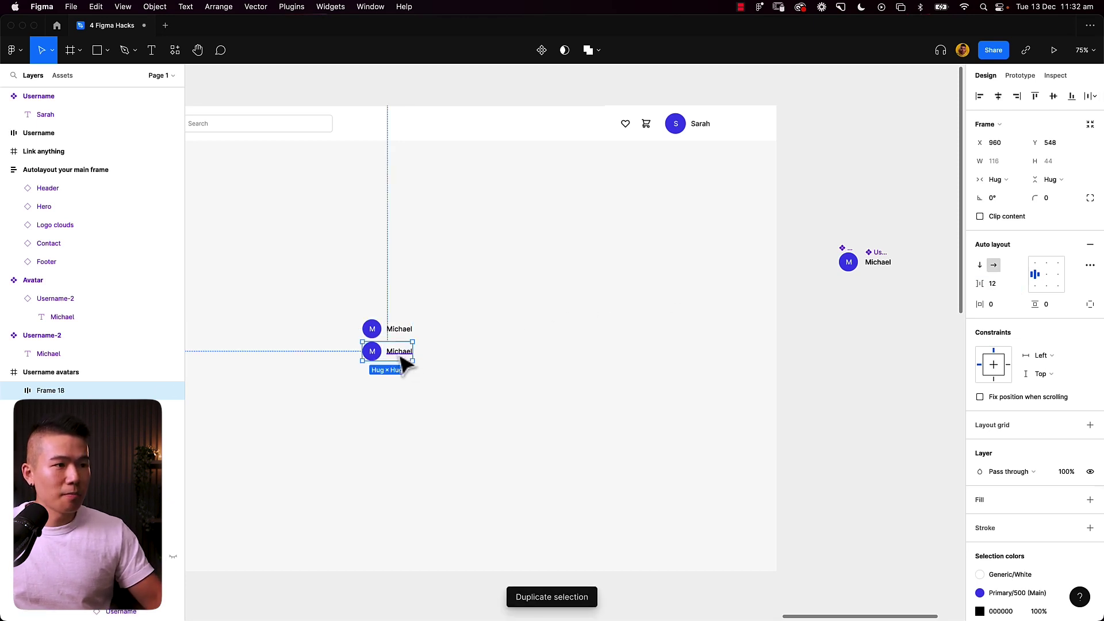
pyautogui.moveTo(345, 295); pyautogui.dragTo(604, 473)
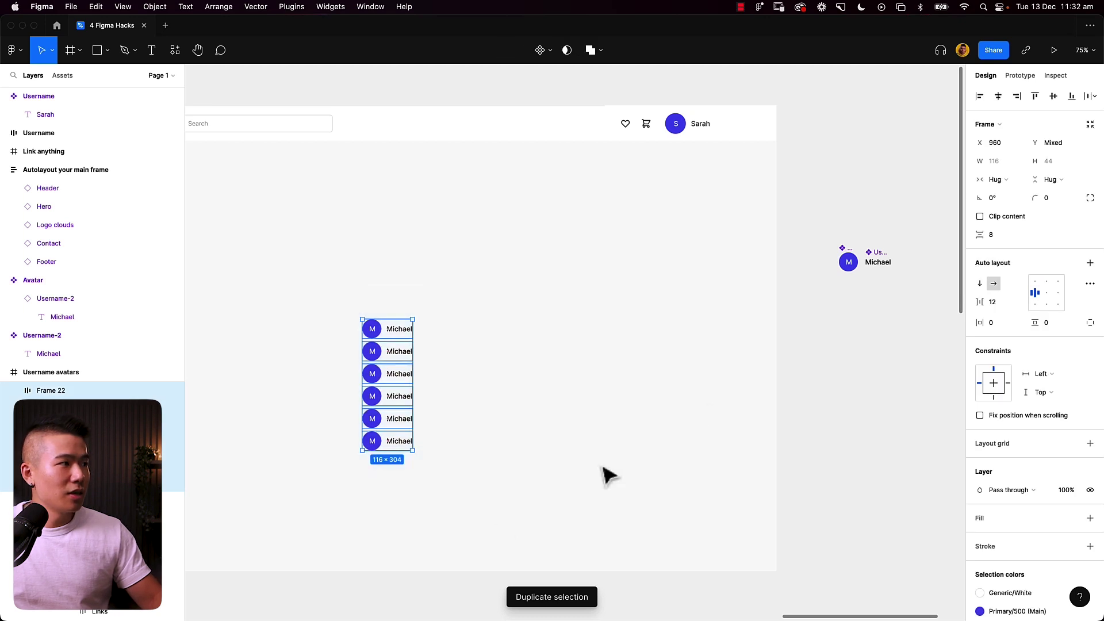
# Step: Edit the Username-2 main component's name text, typing Sarah and then starting Twitter
pyautogui.doubleClick(878, 263)
pyautogui.press('Return')
pyautogui.write('Sarah')
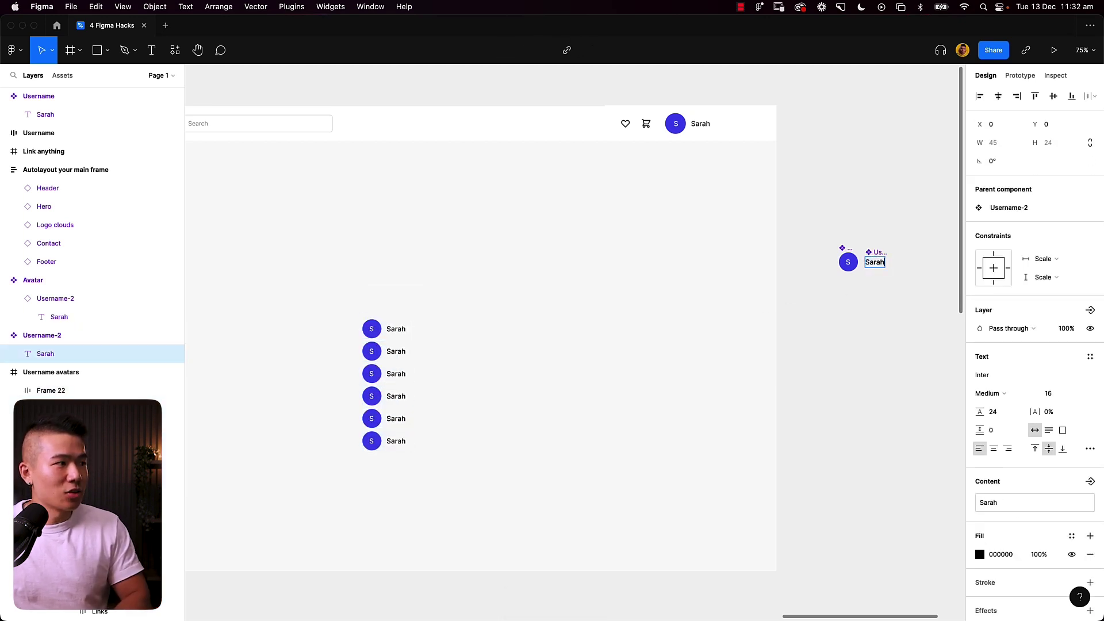
pyautogui.press('super+a')
pyautogui.write('Tw')
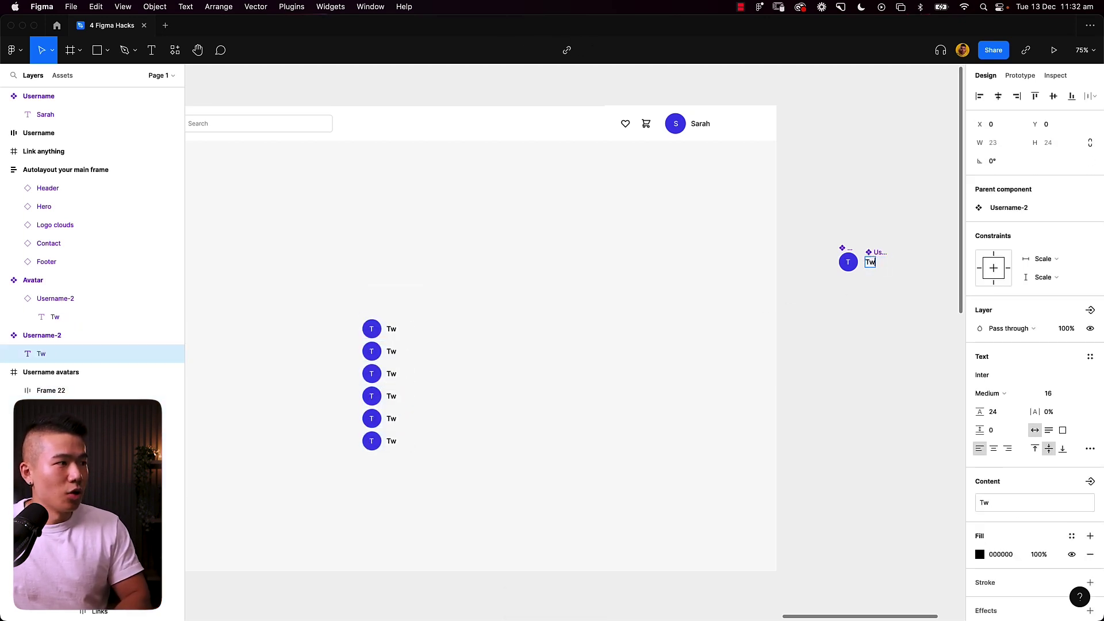
pyautogui.write('Michael')
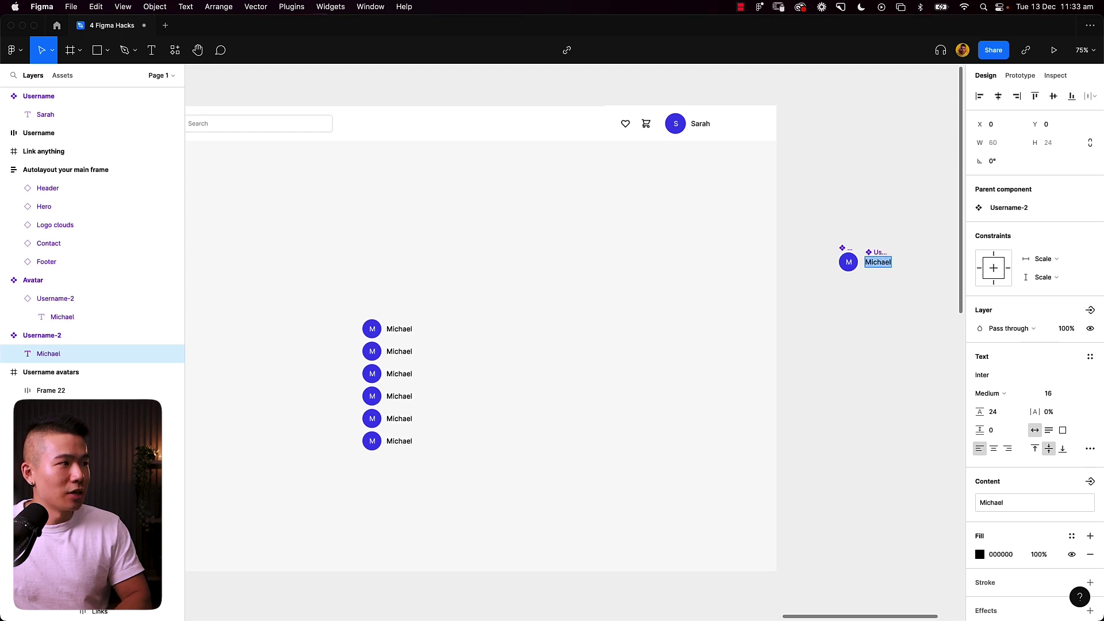
pyautogui.write('L')
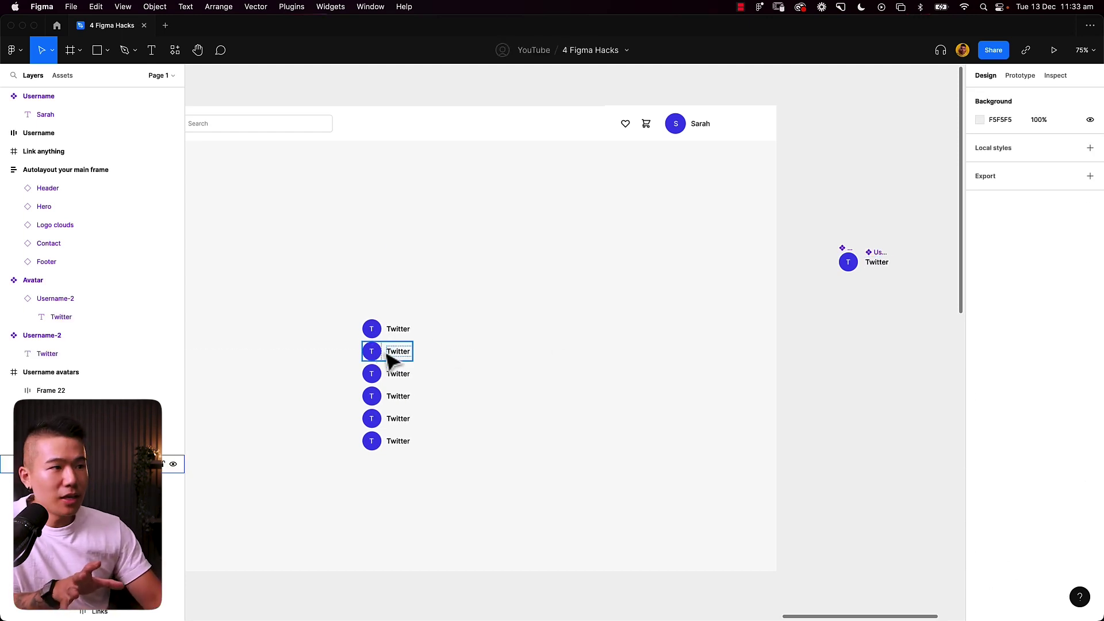
pyautogui.click(387, 357)
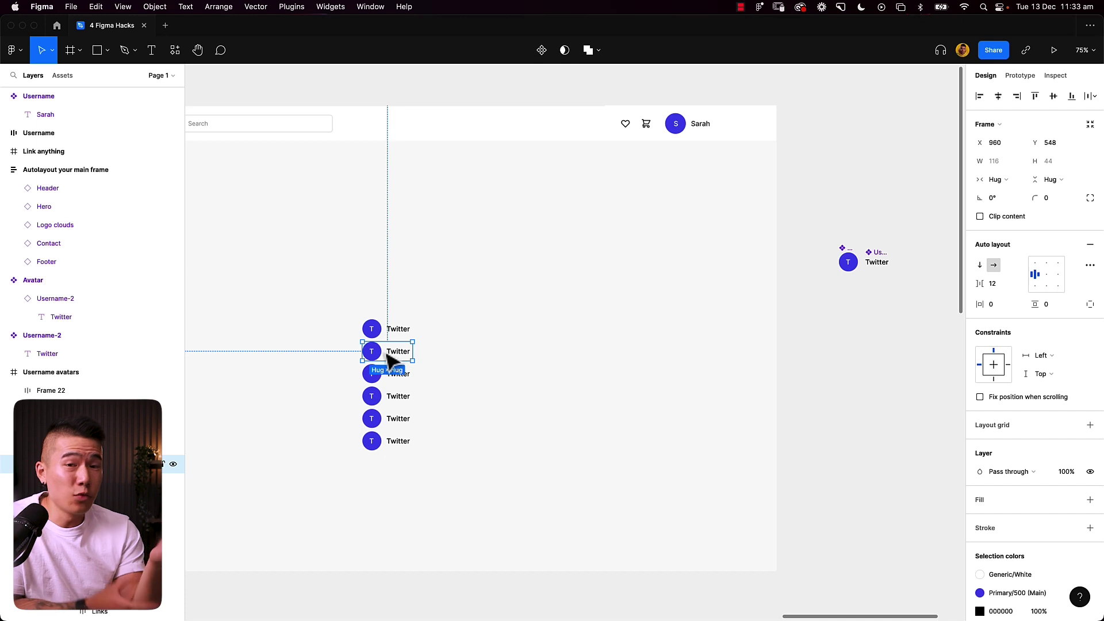